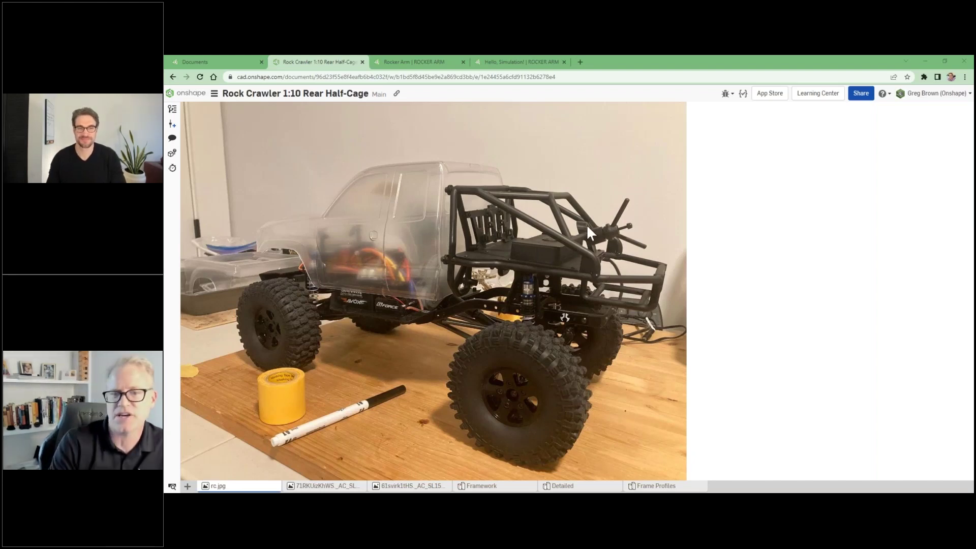
# - Examine the cage frame in the Framework part studio and the separate coloured parts and their joints in the Detailed part studio
pyautogui.click(491, 488)
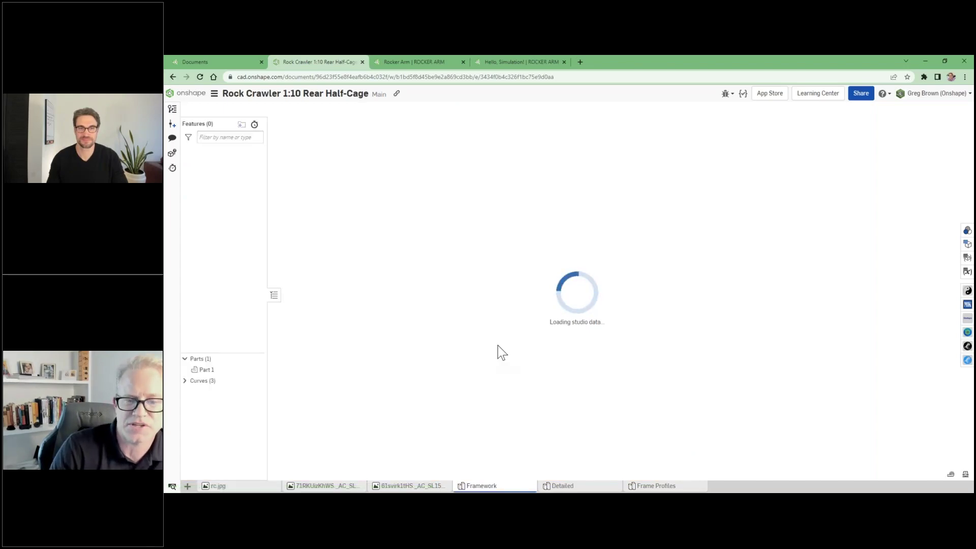
pyautogui.moveTo(501, 350); pyautogui.dragTo(621, 307, button='right')
pyautogui.moveTo(620, 308); pyautogui.dragTo(593, 318, button='middle')
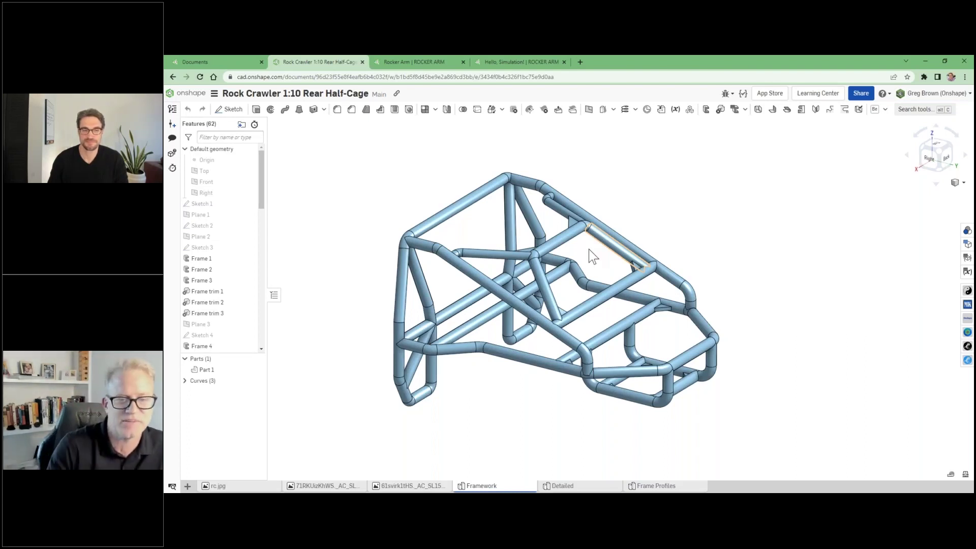
pyautogui.moveTo(578, 331); pyautogui.dragTo(587, 387, button='right')
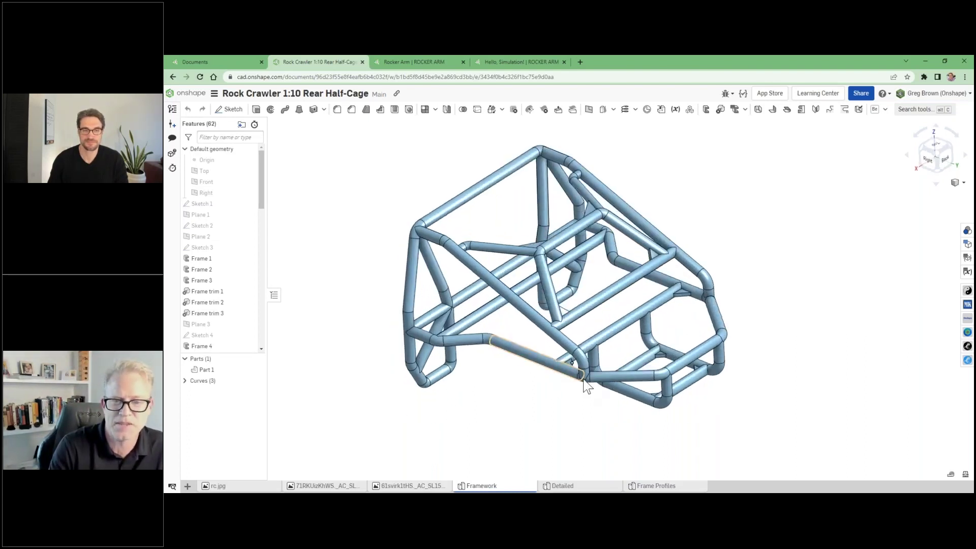
pyautogui.click(581, 487)
pyautogui.moveTo(575, 413); pyautogui.dragTo(616, 374, button='right')
pyautogui.scroll(5, 679, 389)
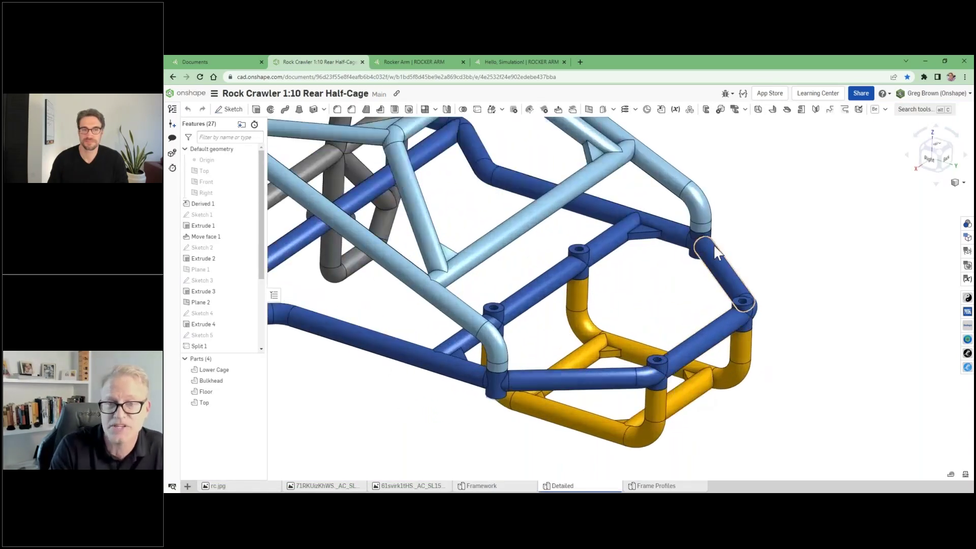
pyautogui.scroll(-3, 712, 244)
pyautogui.scroll(-3, 666, 305)
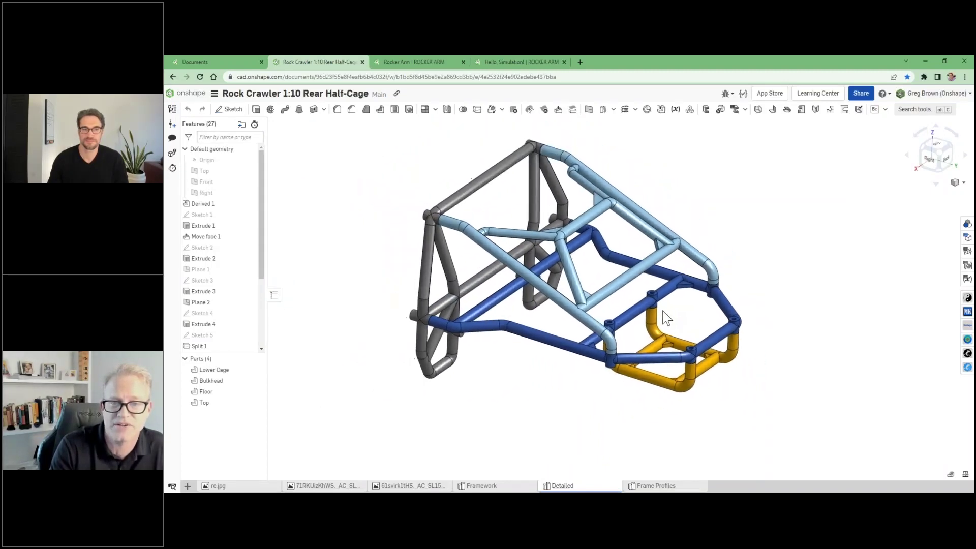
pyautogui.moveTo(663, 312)
pyautogui.mouseDown(button='right')
pyautogui.moveTo(675, 307)
pyautogui.moveTo(670, 314)
pyautogui.mouseUp(button='right')
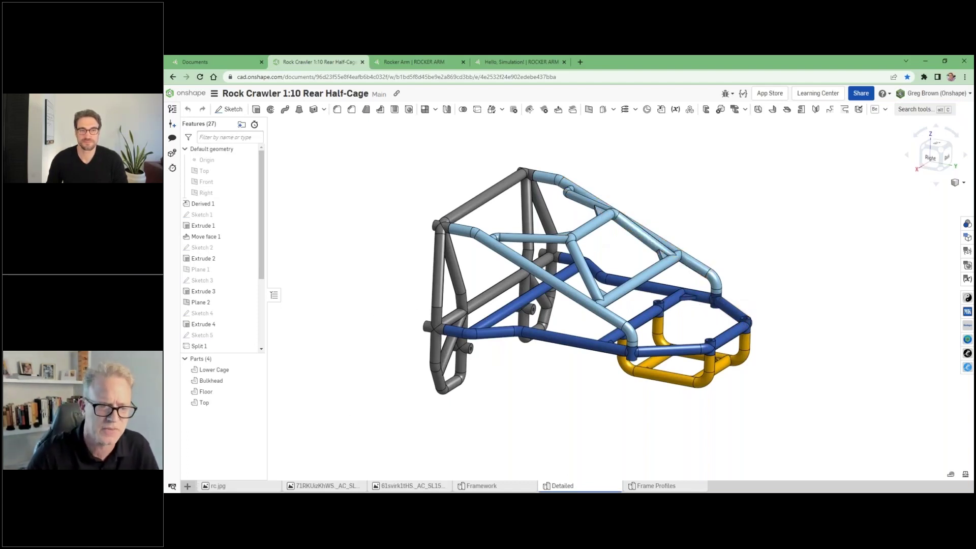
# - Create a new assembly and insert all parts of the Detailed part studio at their modelled positions
pyautogui.click(187, 486)
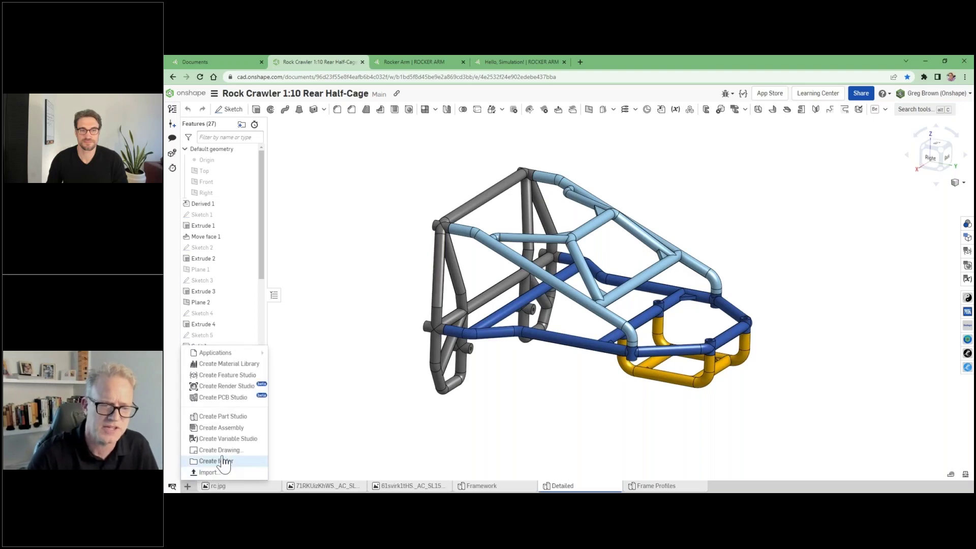
pyautogui.click(246, 430)
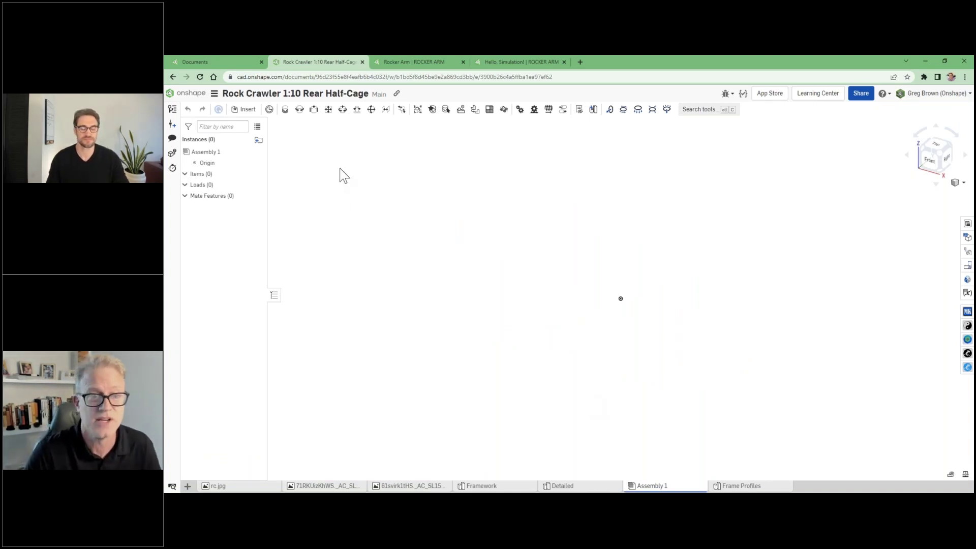
pyautogui.click(248, 110)
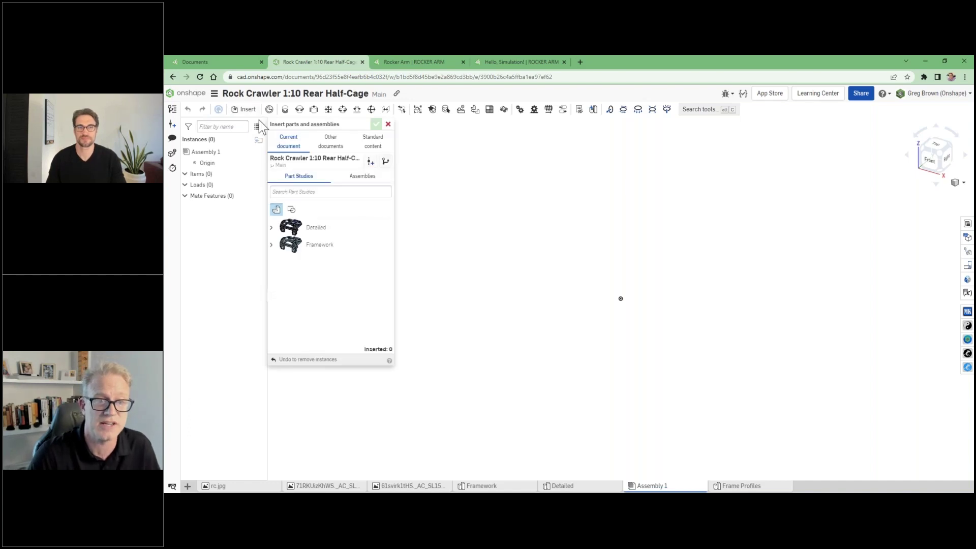
pyautogui.click(346, 229)
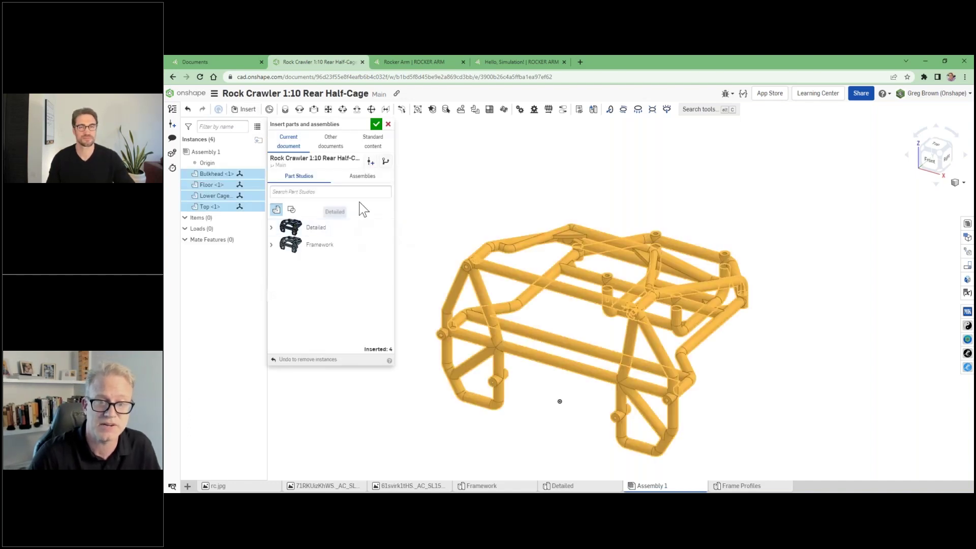
pyautogui.click(376, 125)
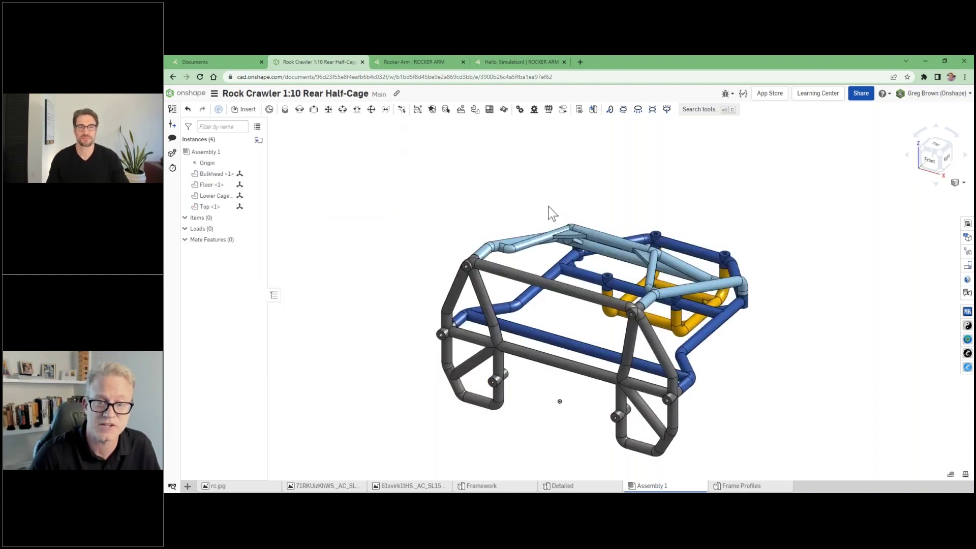
# - Group the Top, Bulkhead, Lower Cage and Floor parts so they are held together
pyautogui.moveTo(558, 204); pyautogui.dragTo(488, 203, button='right')
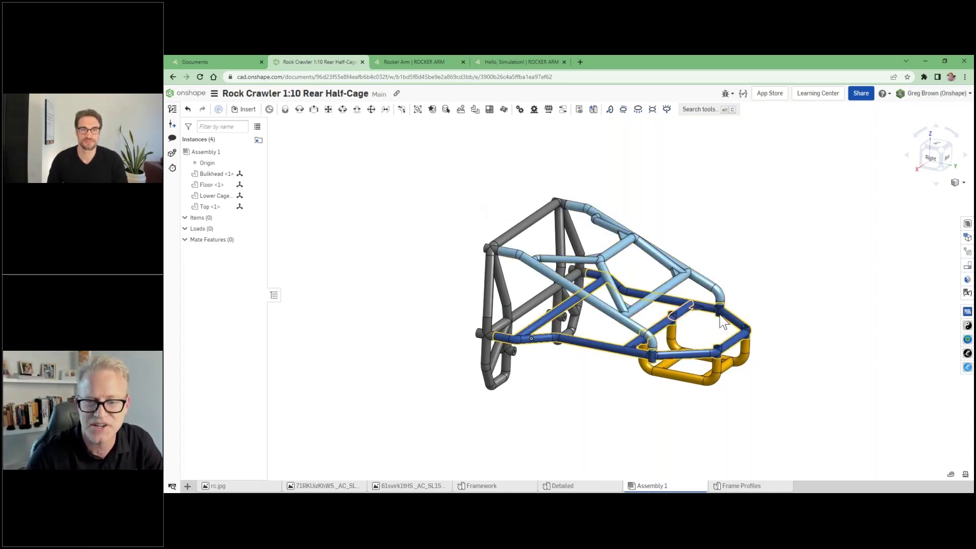
pyautogui.click(418, 110)
pyautogui.moveTo(444, 157); pyautogui.dragTo(778, 415)
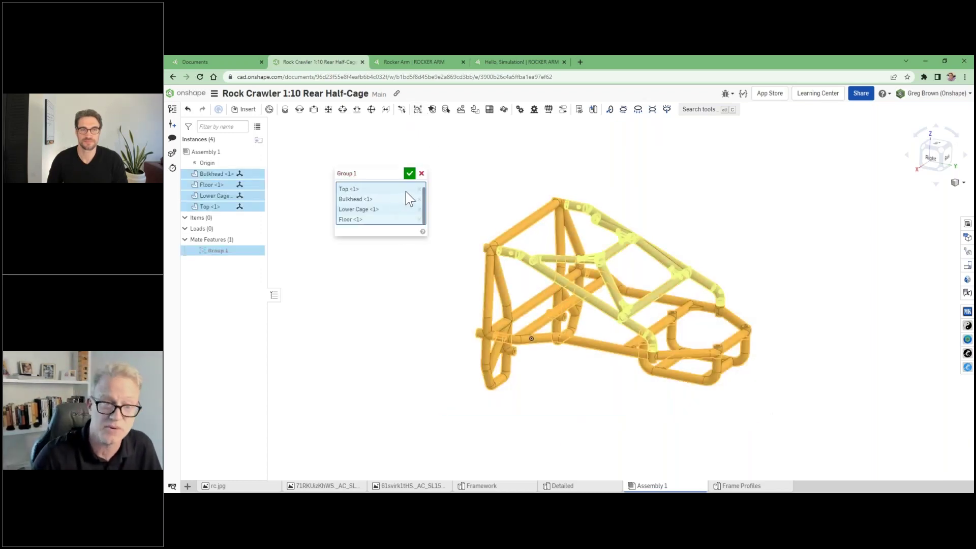
pyautogui.click(410, 174)
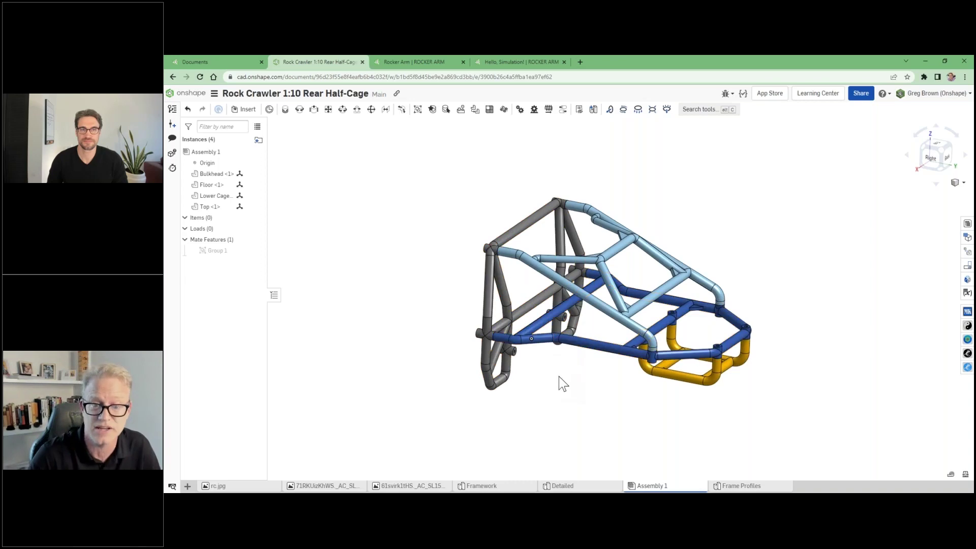
# - Fix the Bulkhead part in place in the assembly
pyautogui.scroll(2, 573, 384)
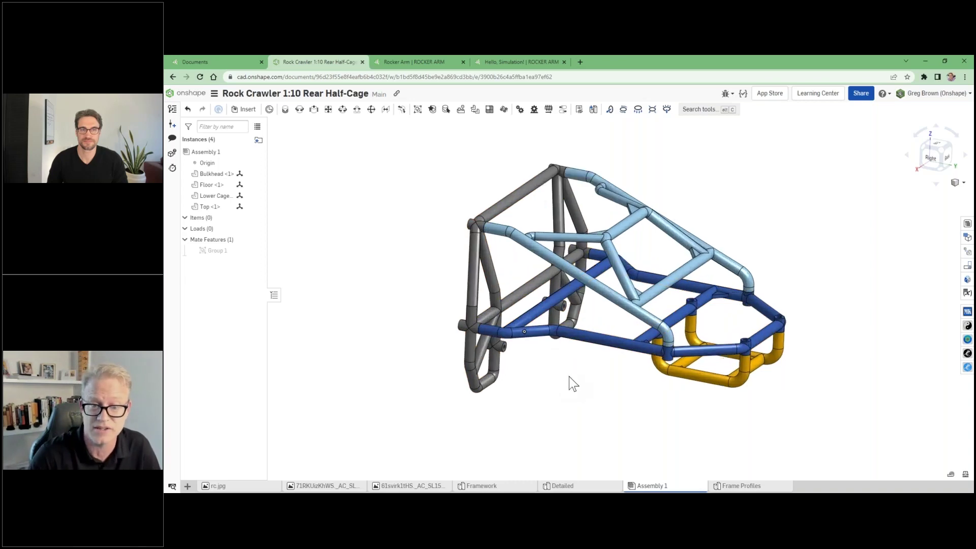
pyautogui.rightClick(532, 285)
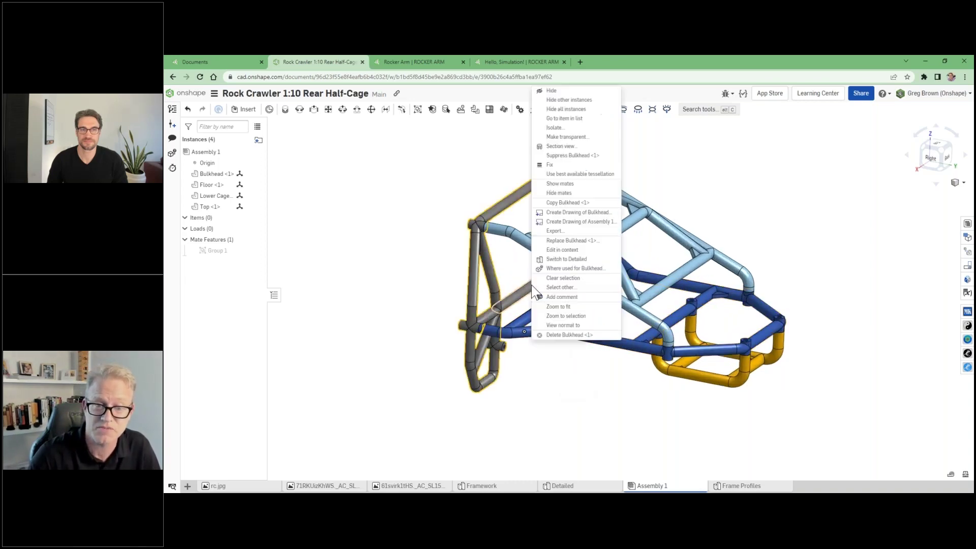
pyautogui.click(567, 165)
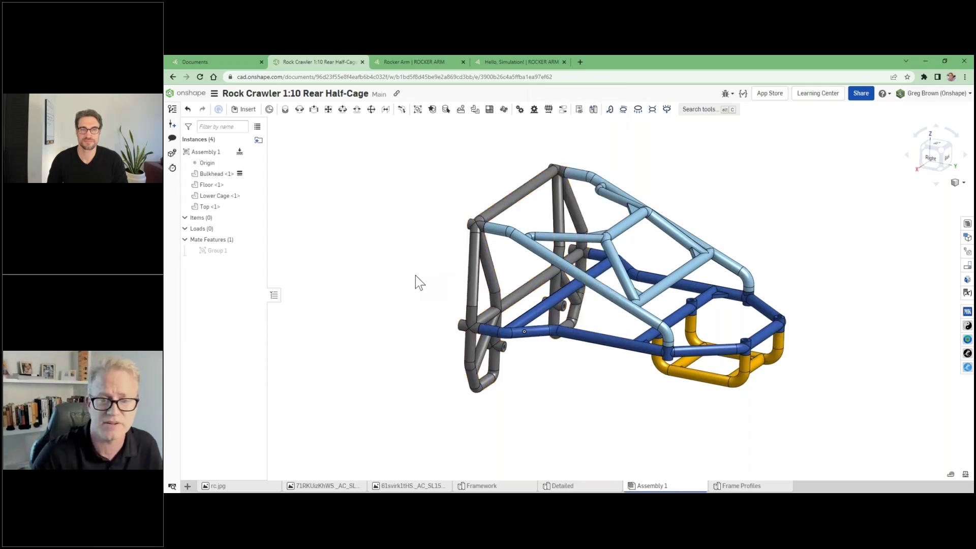
# - Add a 50 N force on the Lower Cage, directed downward by flipping the direction taken from a mate connector on the Floor
pyautogui.press('f')
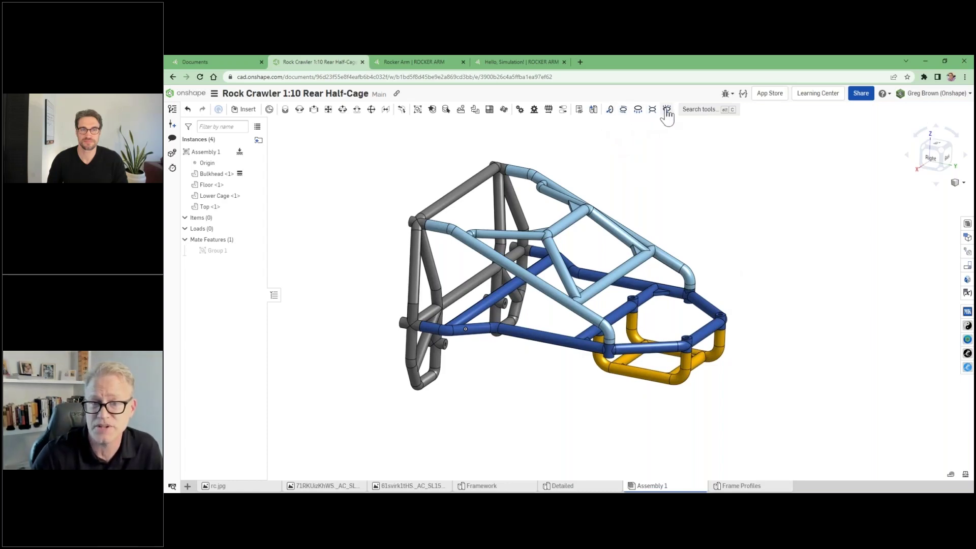
pyautogui.click(610, 110)
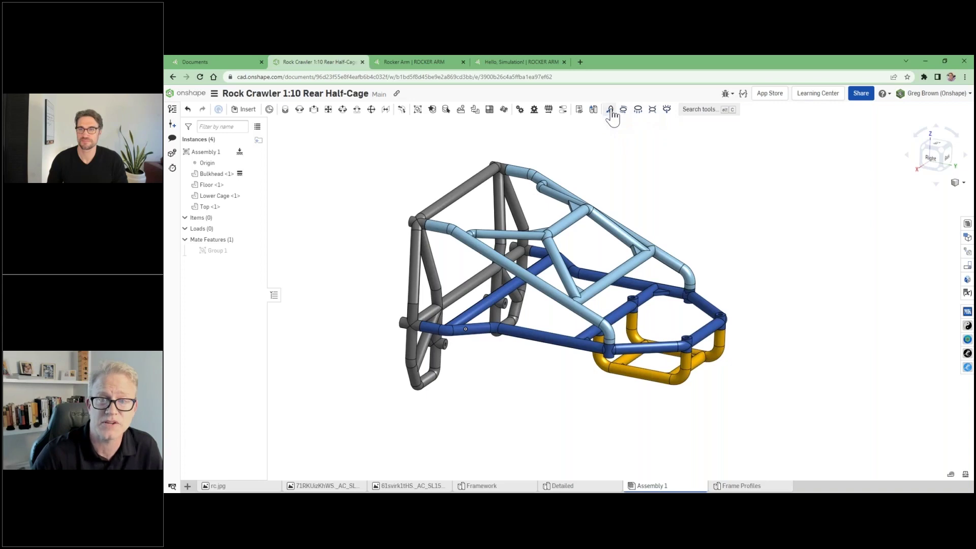
pyautogui.click(701, 369)
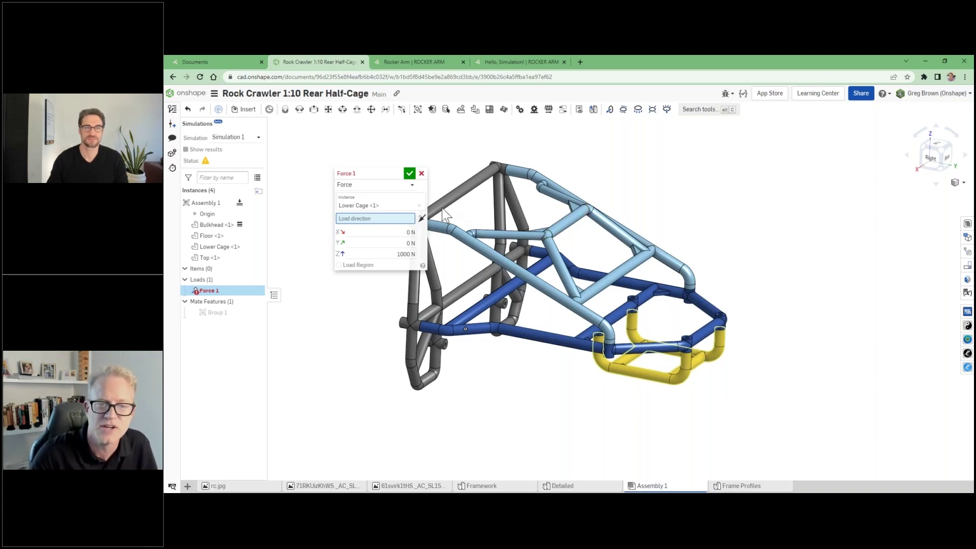
pyautogui.click(692, 342)
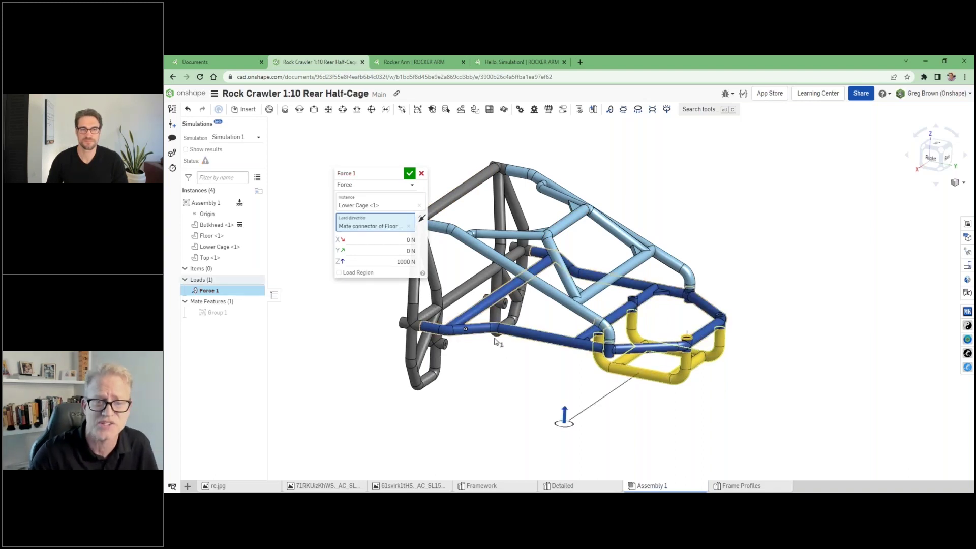
pyautogui.click(421, 219)
pyautogui.click(399, 262)
pyautogui.write('50')
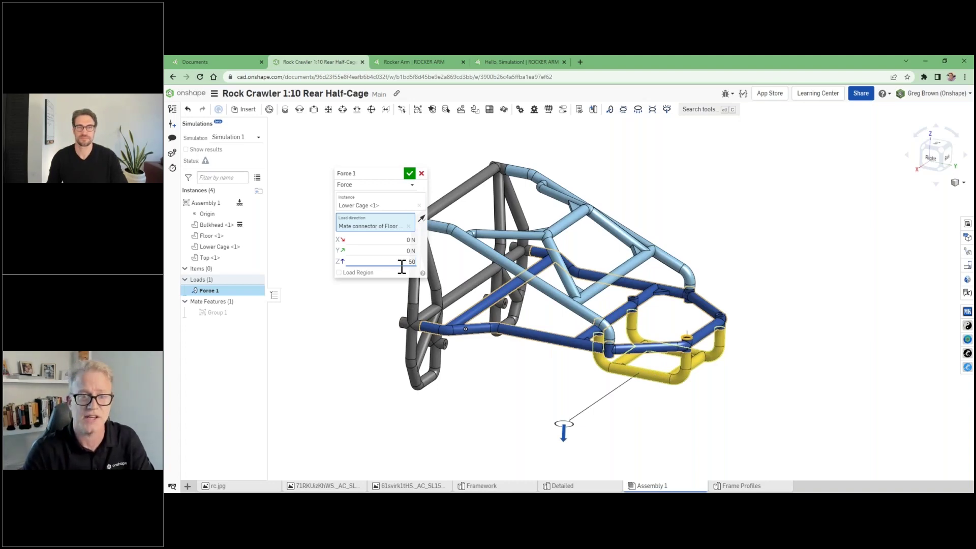
pyautogui.press('Return')
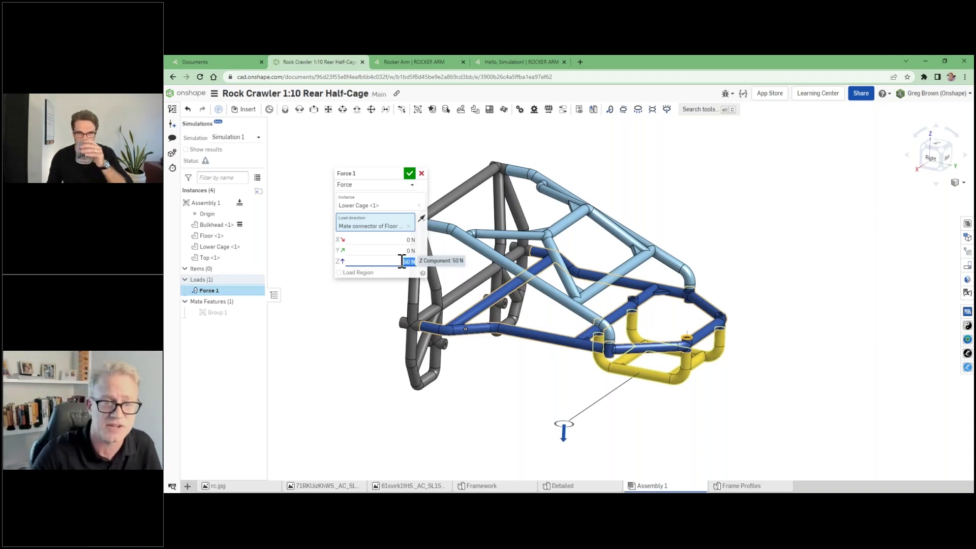
pyautogui.click(410, 173)
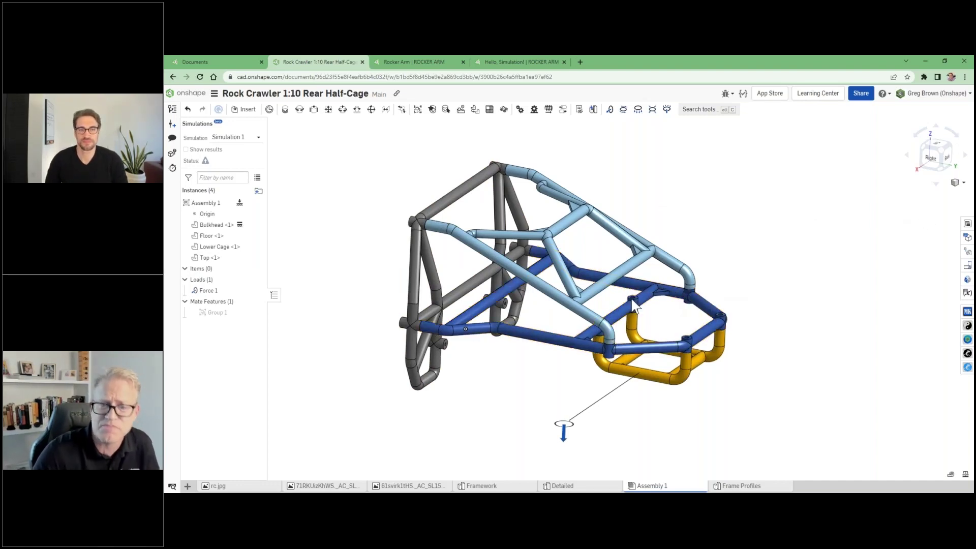
# - Examine the internal bolt holes at the cage joints in translucent display, and return the model to shaded display
pyautogui.hotkey('shift', '4')
pyautogui.moveTo(646, 277); pyautogui.dragTo(691, 306, button='right')
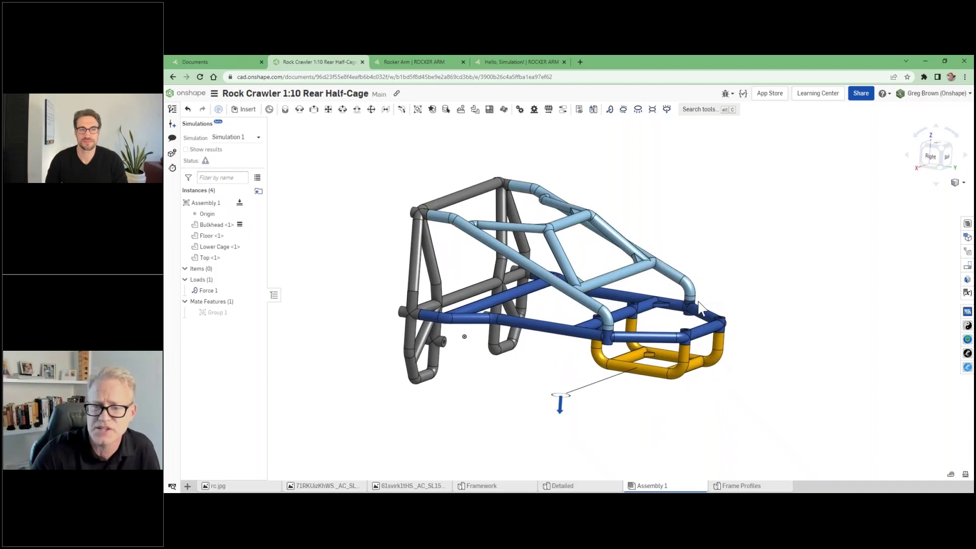
pyautogui.scroll(8, 690, 300)
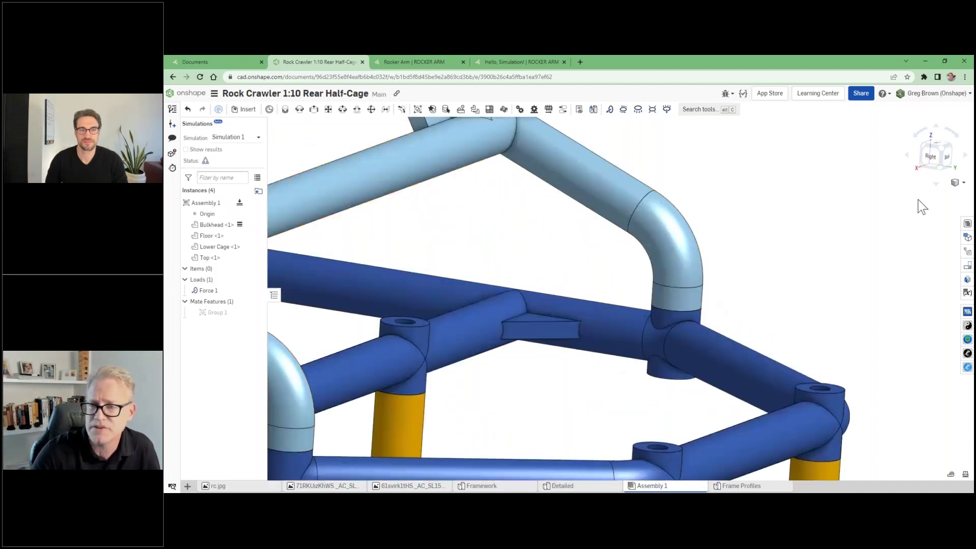
pyautogui.click(962, 184)
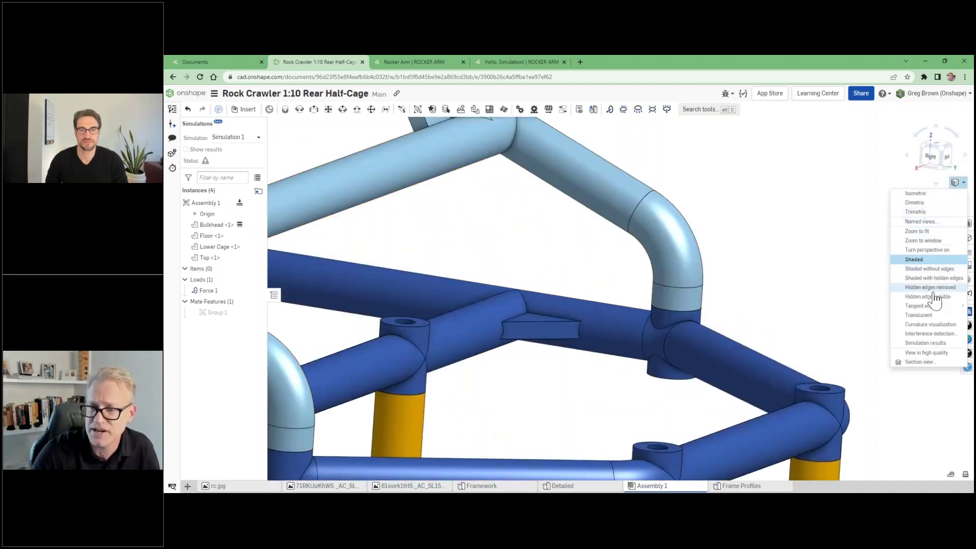
pyautogui.click(921, 315)
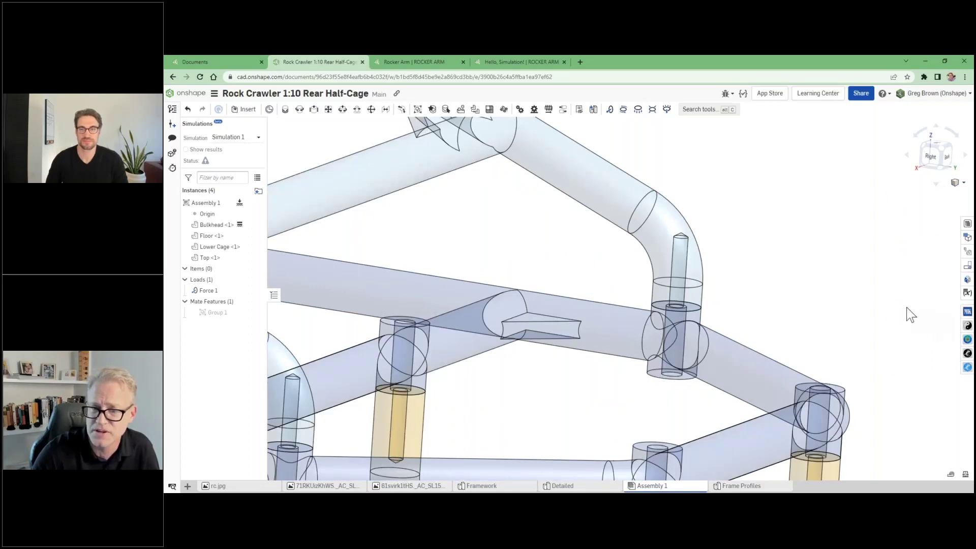
pyautogui.scroll(3, 788, 301)
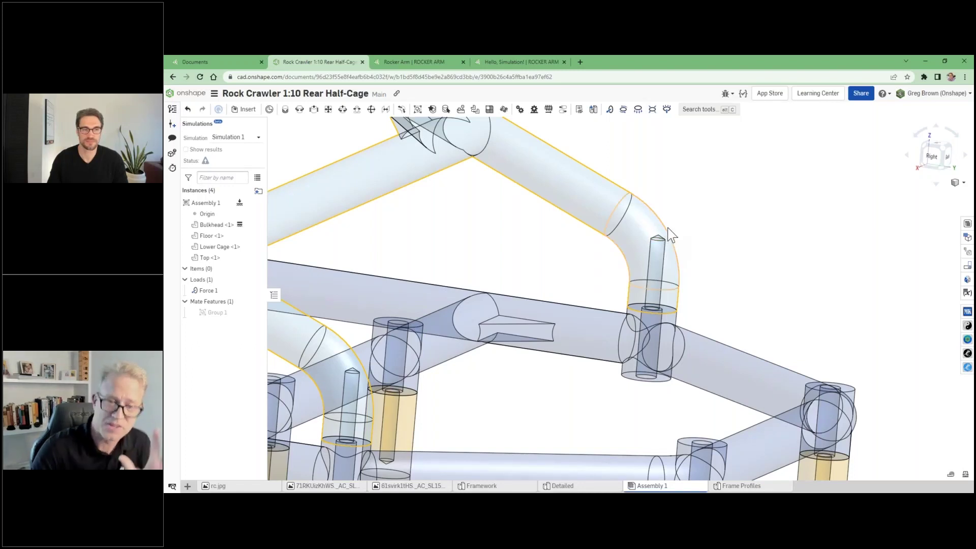
pyautogui.click(959, 183)
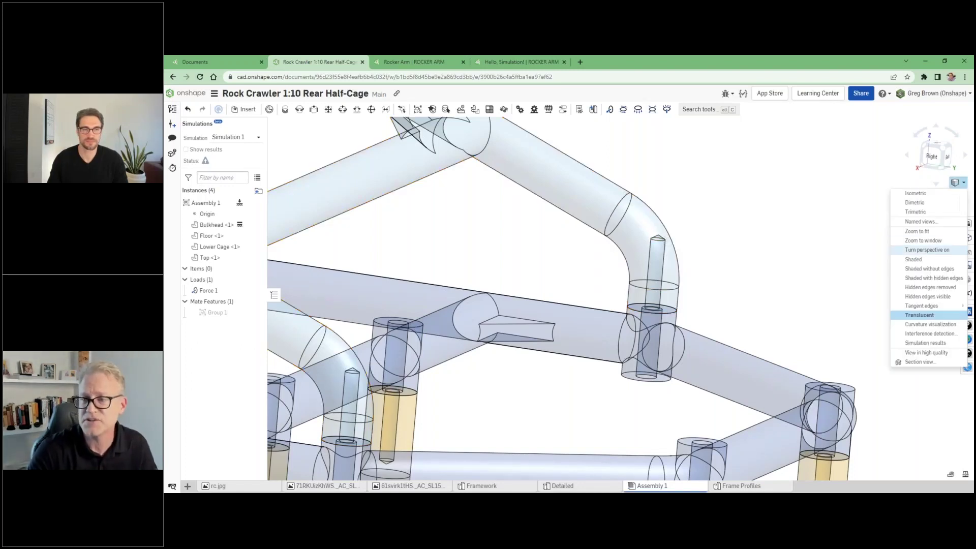
pyautogui.click(935, 260)
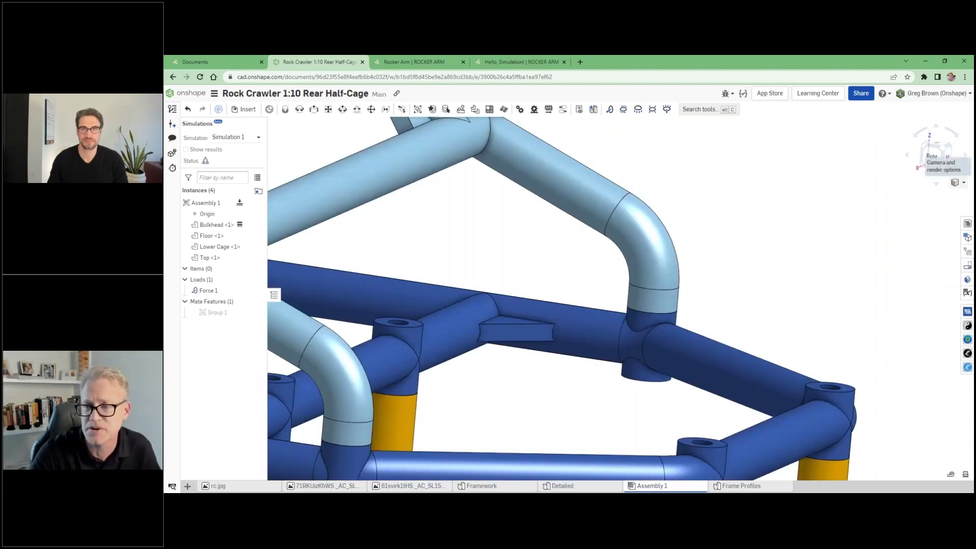
# - Turn on the simulation results display to start solving Simulation 1 for the whole cage
pyautogui.click(958, 182)
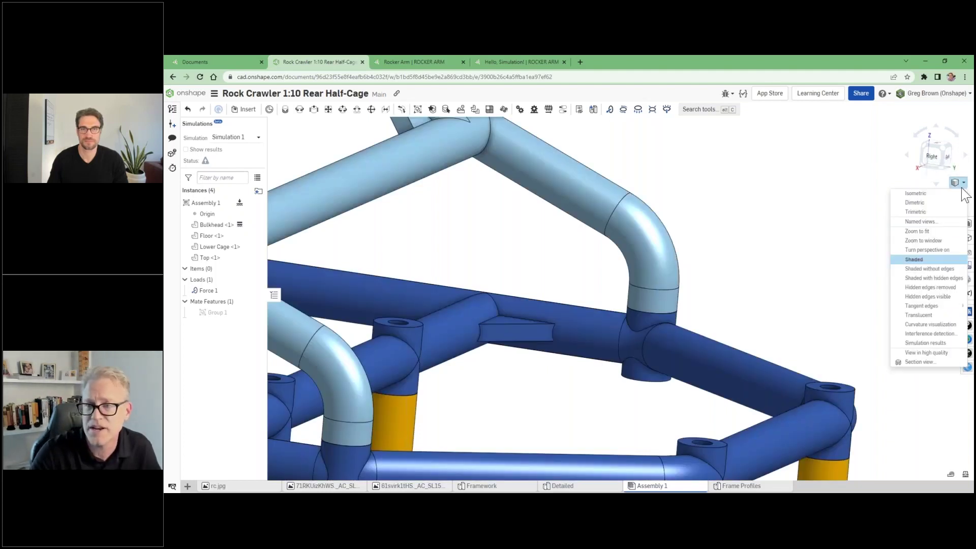
pyautogui.click(934, 344)
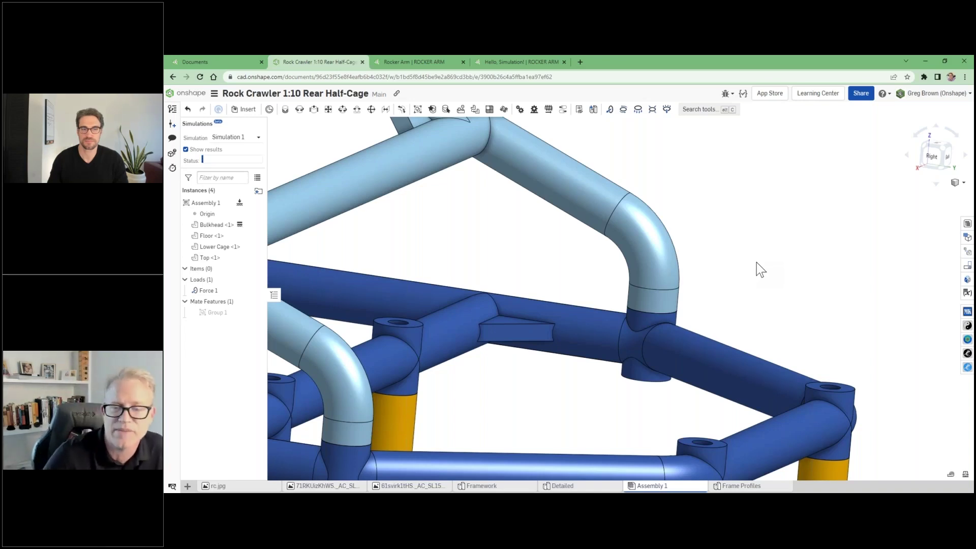
pyautogui.scroll(-5, 783, 251)
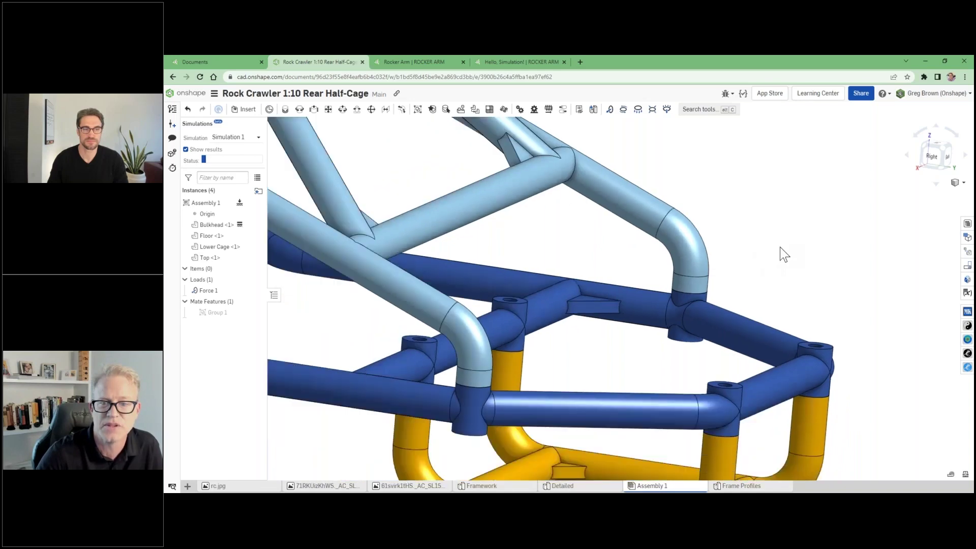
pyautogui.scroll(-3, 771, 326)
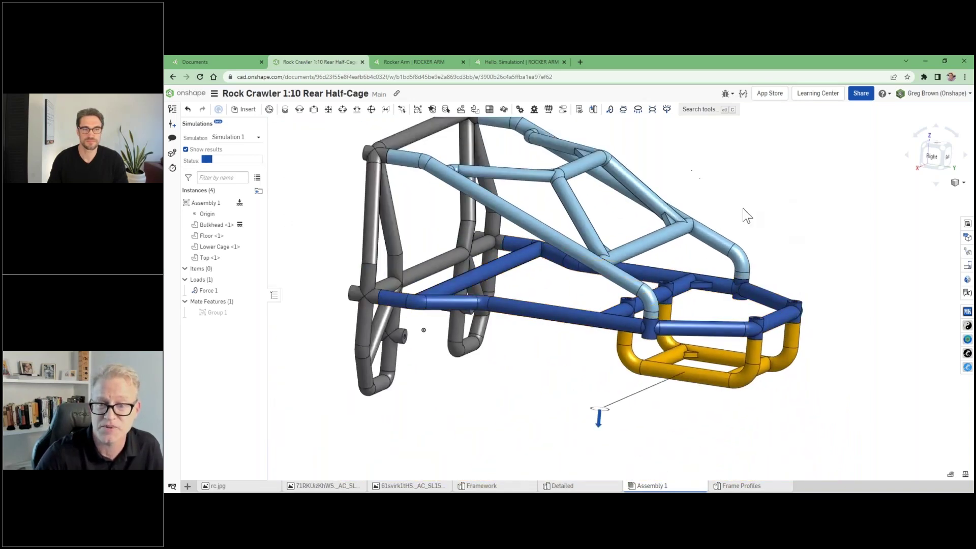
# - View the von Mises stress plot on the cage and switch the result plot to Displacement (mm)
pyautogui.scroll(-2, 755, 273)
pyautogui.moveTo(756, 272); pyautogui.dragTo(739, 233, button='right')
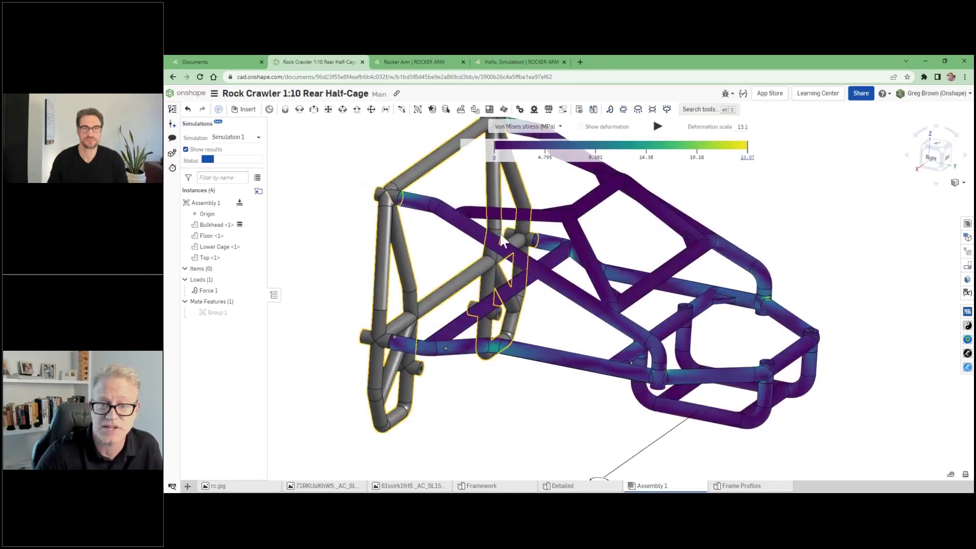
pyautogui.moveTo(746, 235); pyautogui.dragTo(580, 149, button='right')
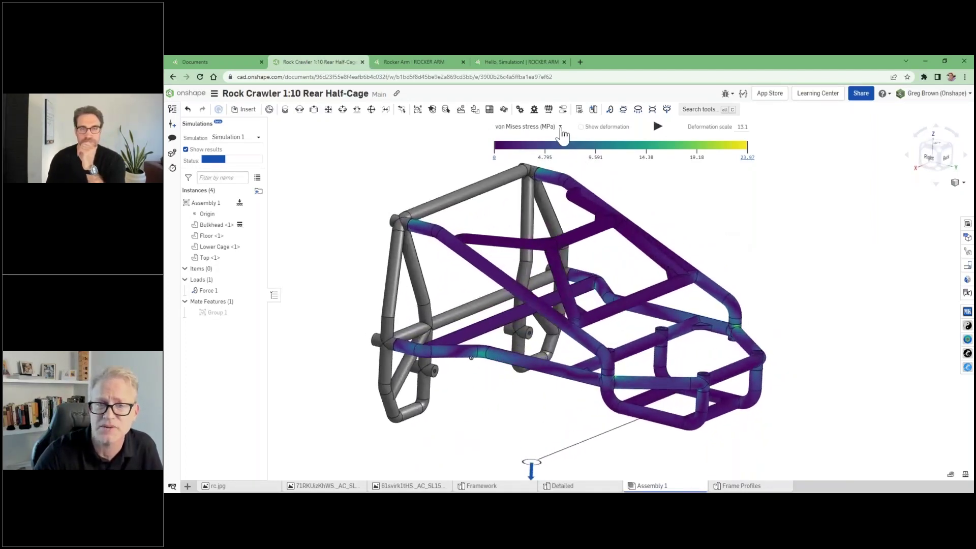
pyautogui.click(558, 127)
pyautogui.click(542, 163)
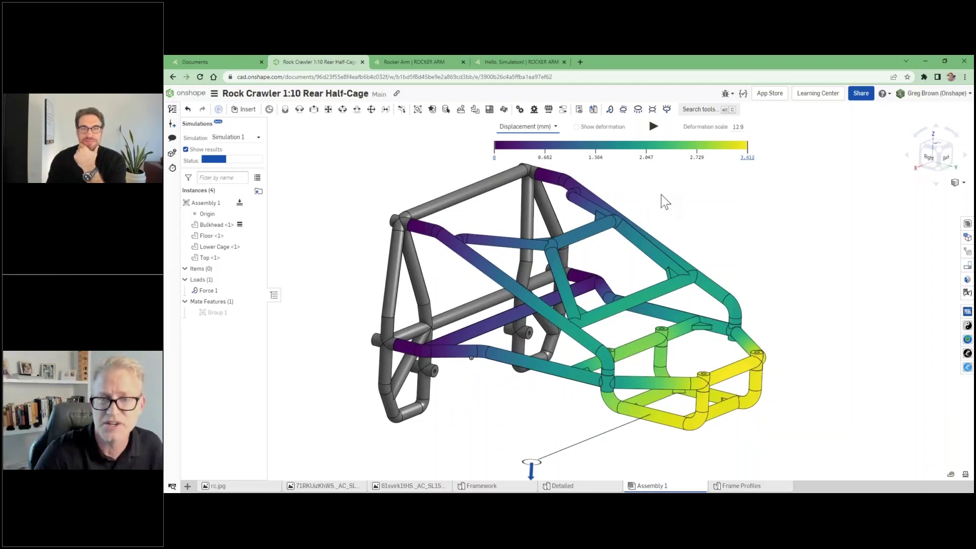
# - Play the deformation animation of the cage's displacement result and stop it
pyautogui.moveTo(673, 147)
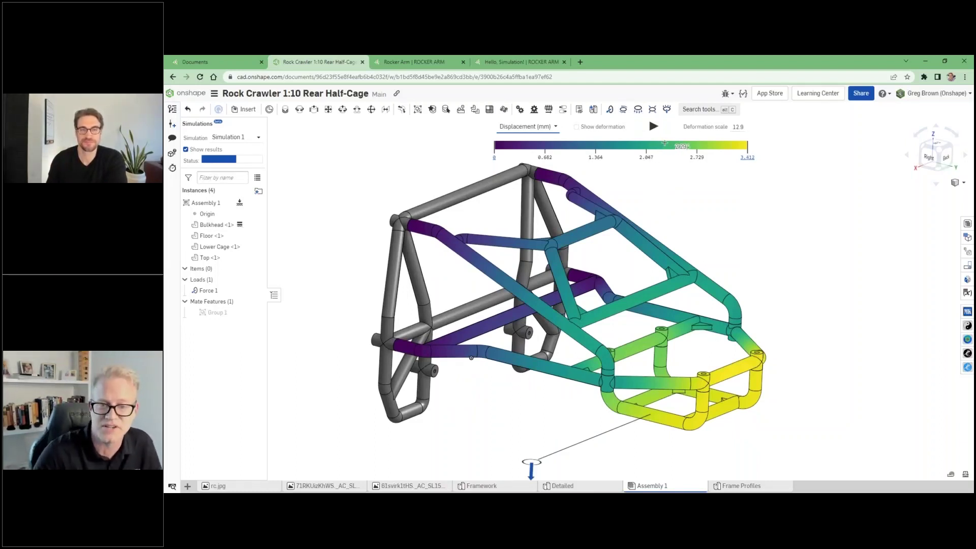
pyautogui.click(654, 127)
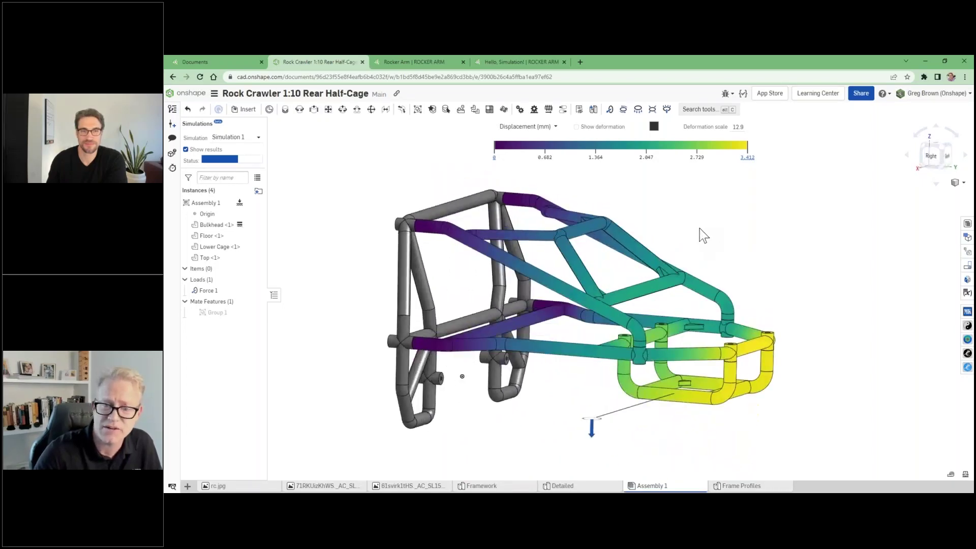
pyautogui.hotkey('shift', 'Left')
pyautogui.hotkey('shift', 'Right')
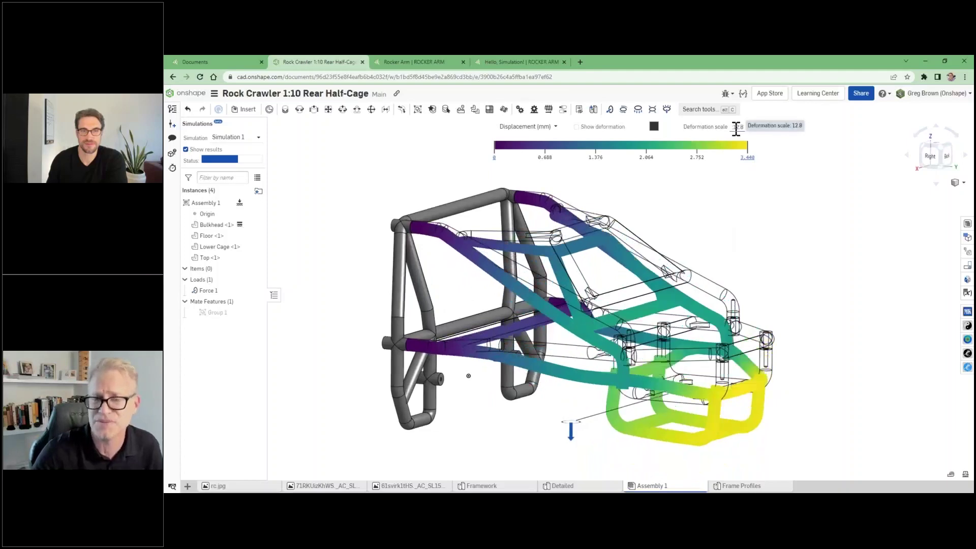
pyautogui.click(654, 127)
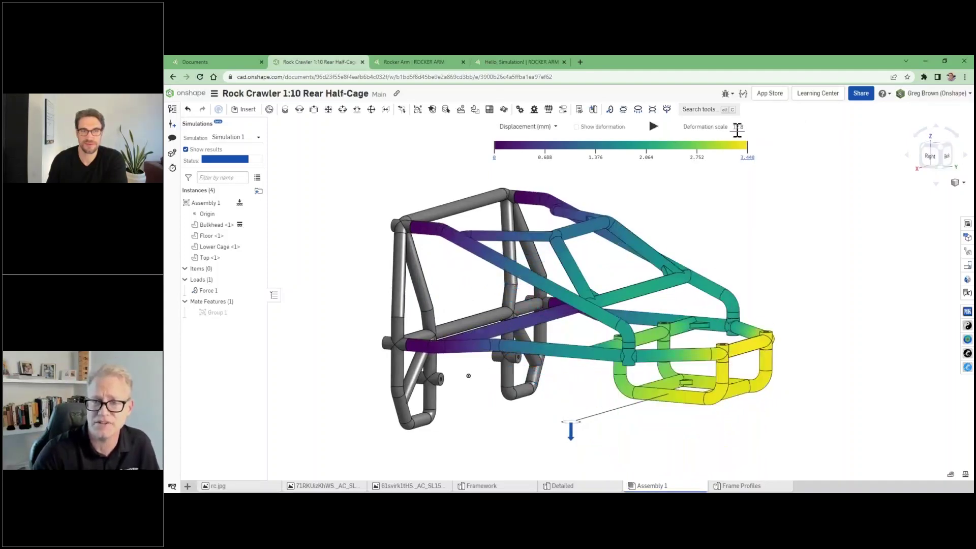
pyautogui.press('Up')
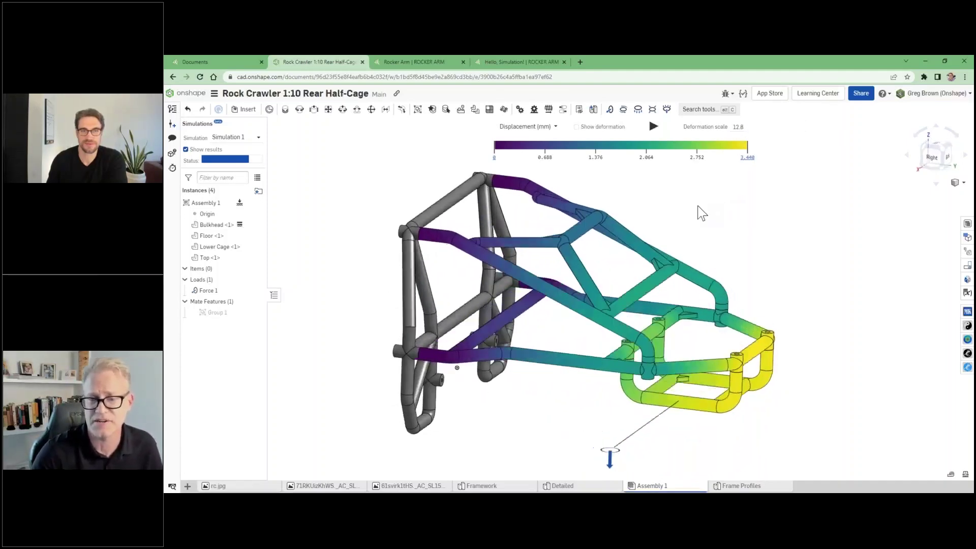
pyautogui.moveTo(729, 346)
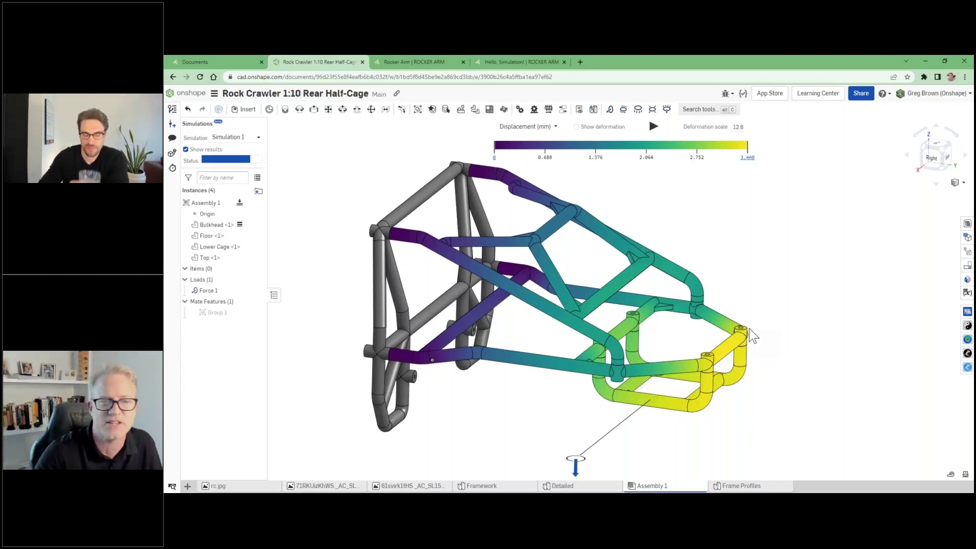
# - Display von Mises stress, lower the colour scale's maximum to 6.933 MPa, and inspect the joints near the lower cage
pyautogui.click(555, 127)
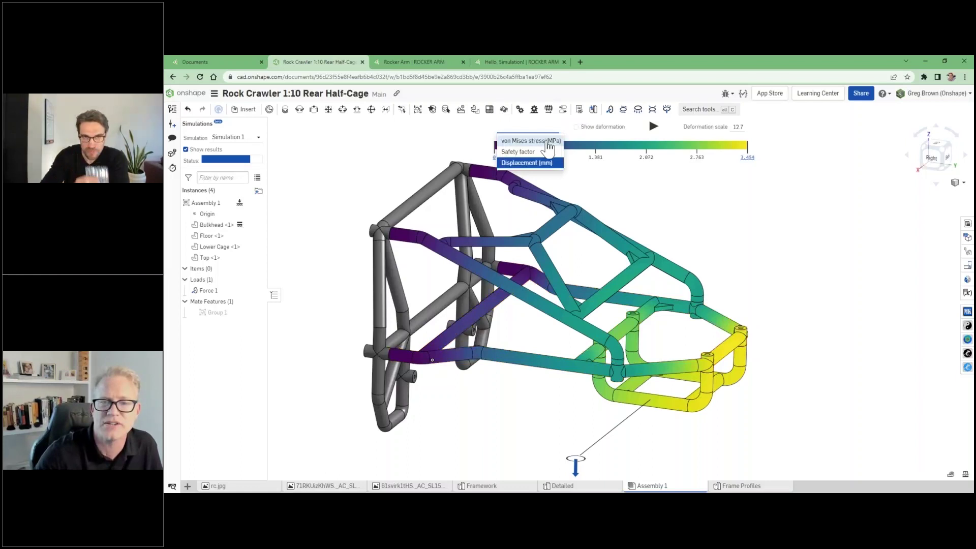
pyautogui.click(531, 138)
pyautogui.moveTo(747, 145); pyautogui.dragTo(567, 144)
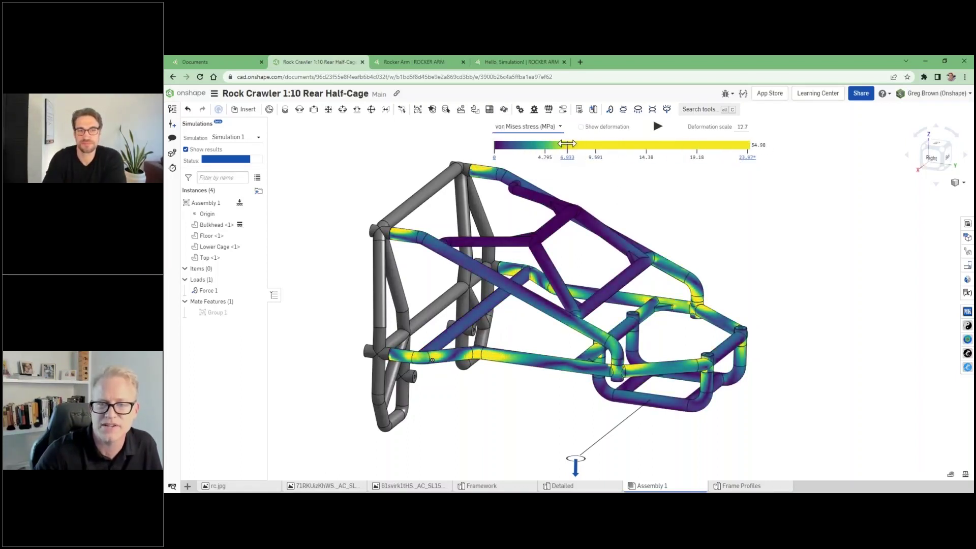
pyautogui.moveTo(745, 261); pyautogui.dragTo(718, 158, button='right')
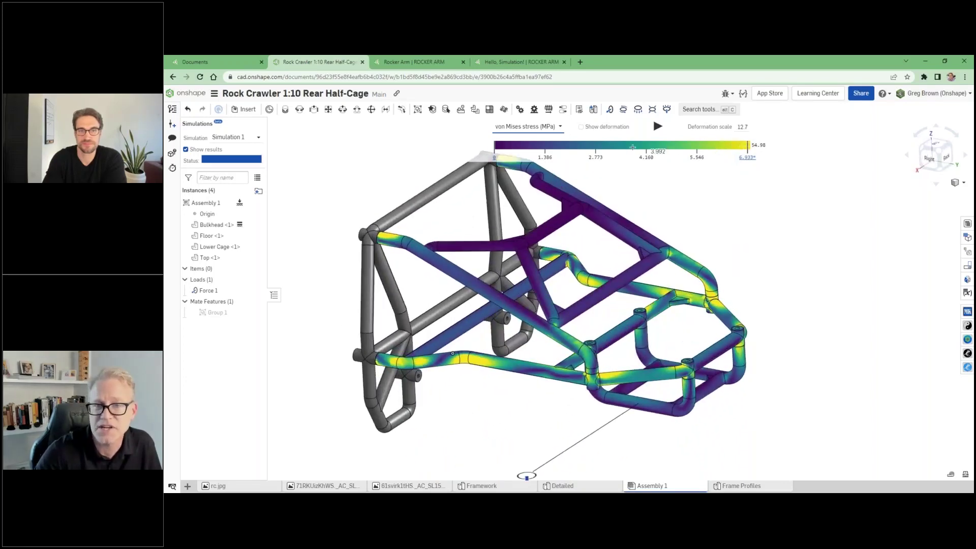
pyautogui.scroll(6, 741, 272)
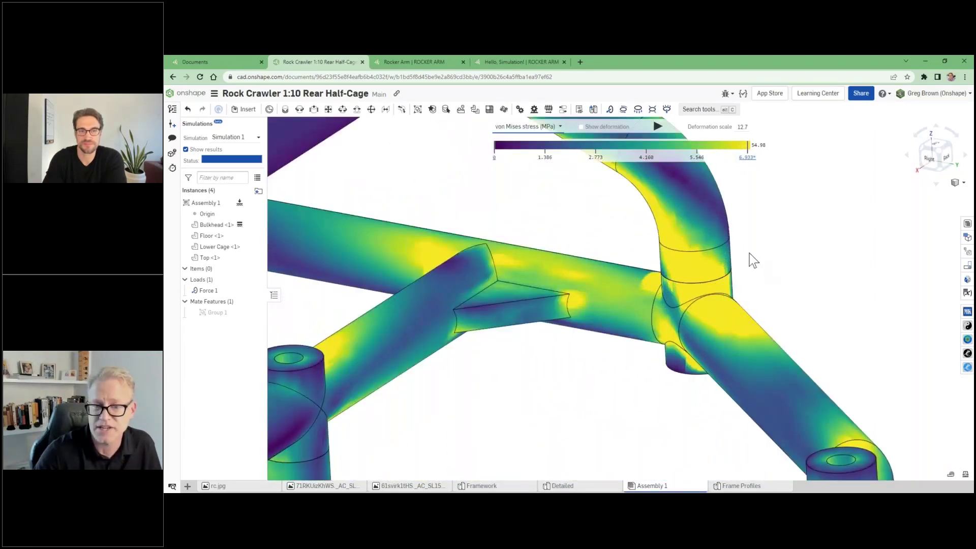
pyautogui.scroll(-5, 748, 263)
# - Animate the cage's deformation with the von Mises stress plot and examine the whole frame
pyautogui.moveTo(743, 264); pyautogui.dragTo(549, 172, button='right')
pyautogui.moveTo(506, 133); pyautogui.dragTo(654, 249, button='right')
pyautogui.scroll(-3, 675, 262)
pyautogui.click(658, 126)
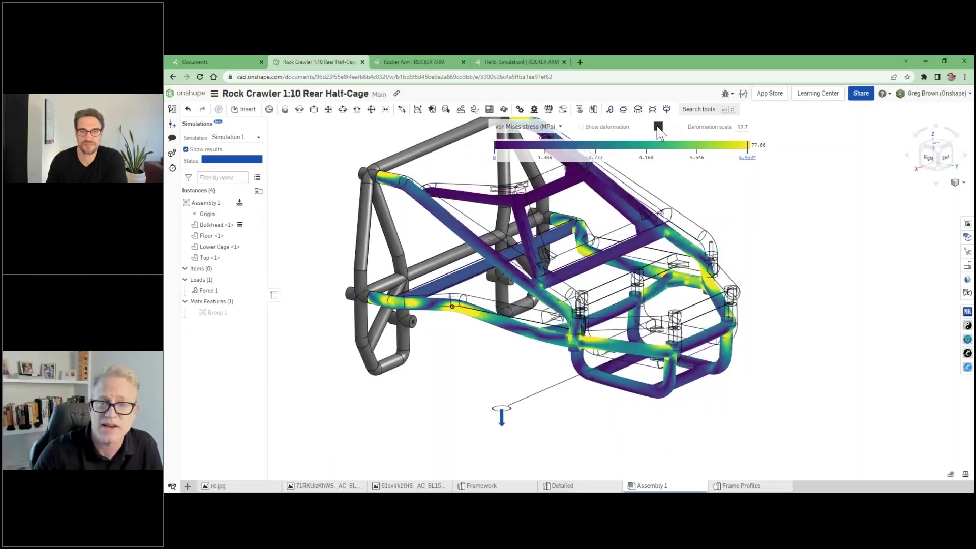
pyautogui.scroll(-3, 691, 244)
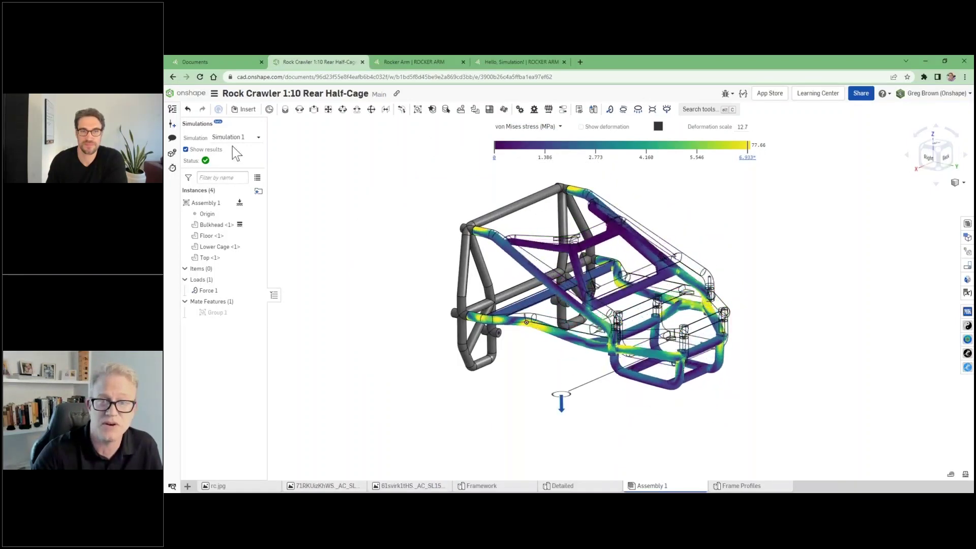
# - Display the Safety factor result and examine the critical joint between the Top and Floor tubes up close
pyautogui.click(561, 128)
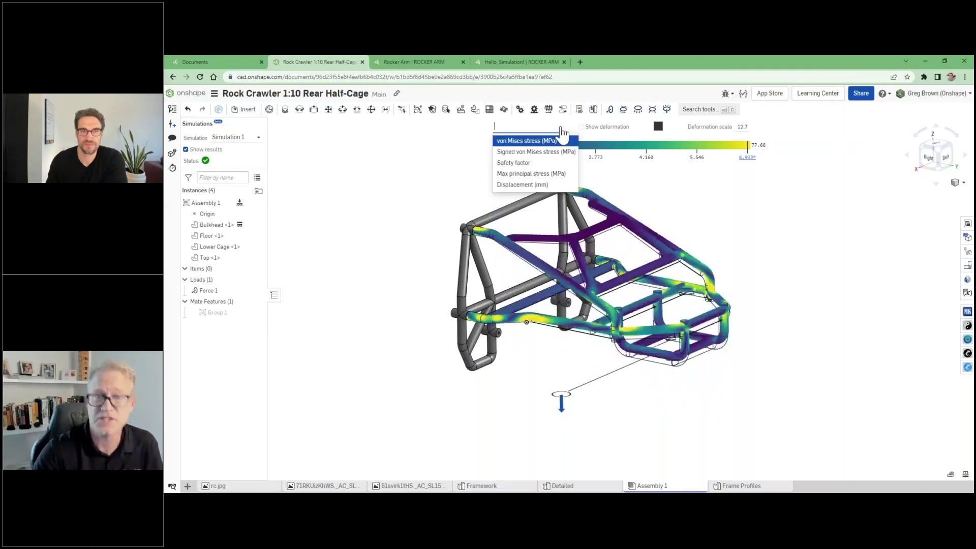
pyautogui.click(560, 129)
pyautogui.click(557, 129)
pyautogui.click(513, 162)
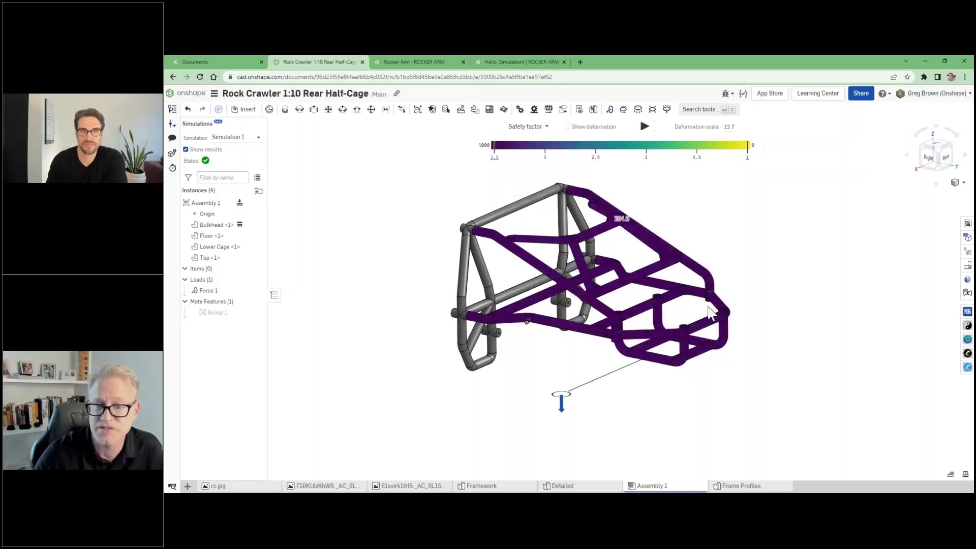
pyautogui.scroll(5, 716, 293)
pyautogui.scroll(3, 758, 288)
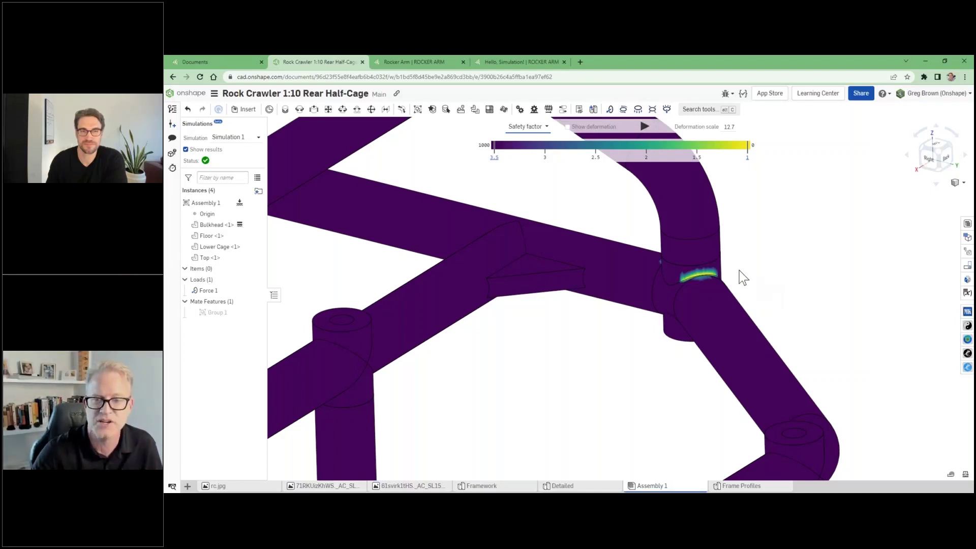
pyautogui.scroll(5, 712, 276)
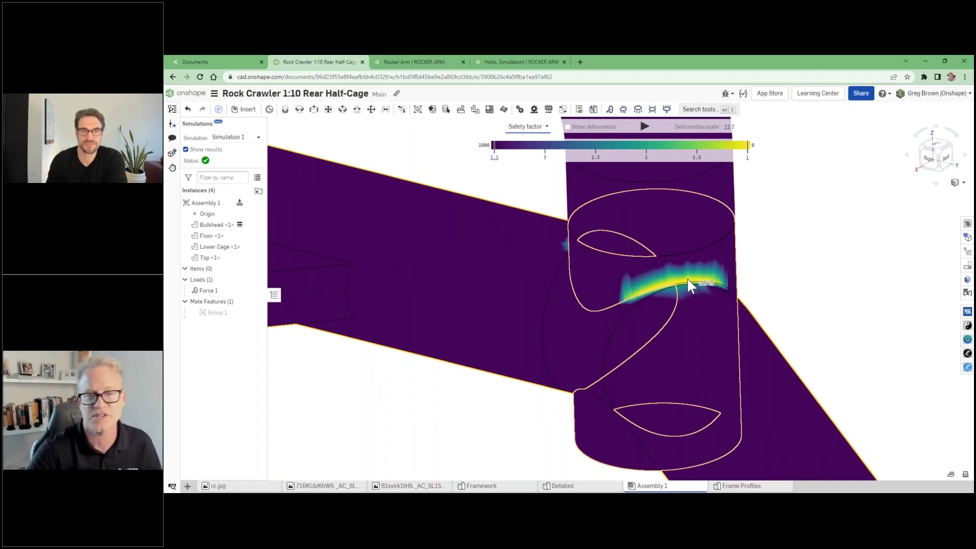
pyautogui.scroll(-8, 708, 277)
pyautogui.scroll(-6, 705, 281)
pyautogui.moveTo(706, 281); pyautogui.dragTo(680, 259, button='right')
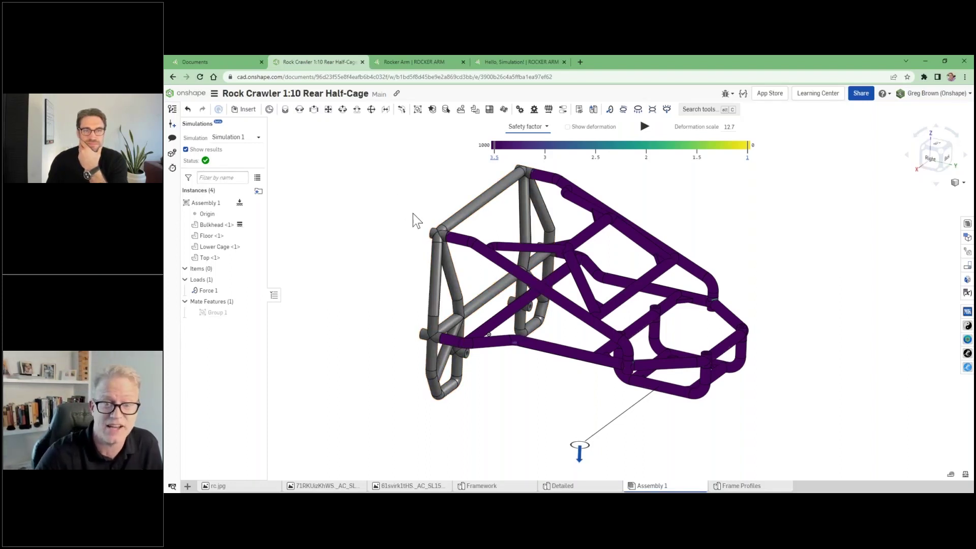
# - Return the cage's result plot to von Mises stress (MPa)
pyautogui.click(543, 133)
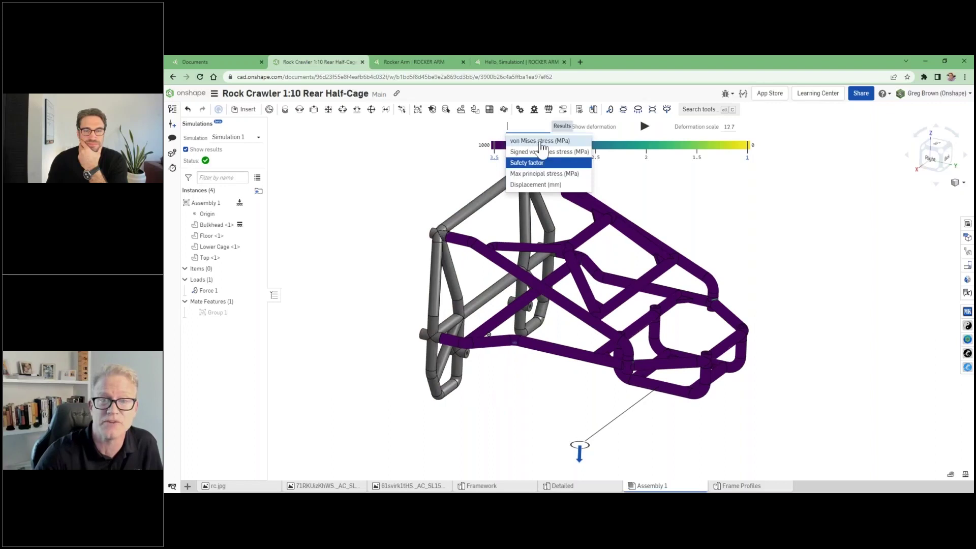
pyautogui.click(542, 142)
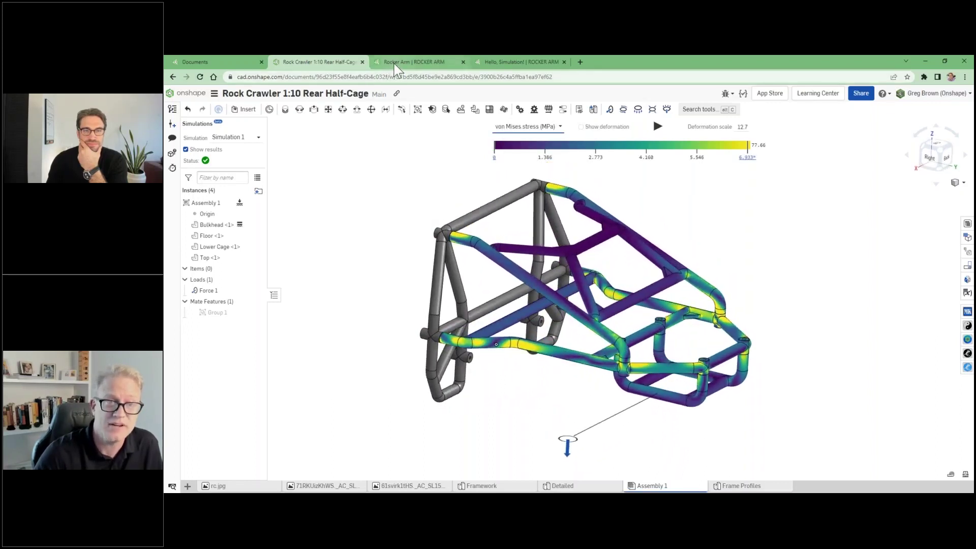
pyautogui.click(200, 155)
# - Switch to the open Rocker Arm document and look over the ROCKER ARM assembly
pyautogui.click(390, 63)
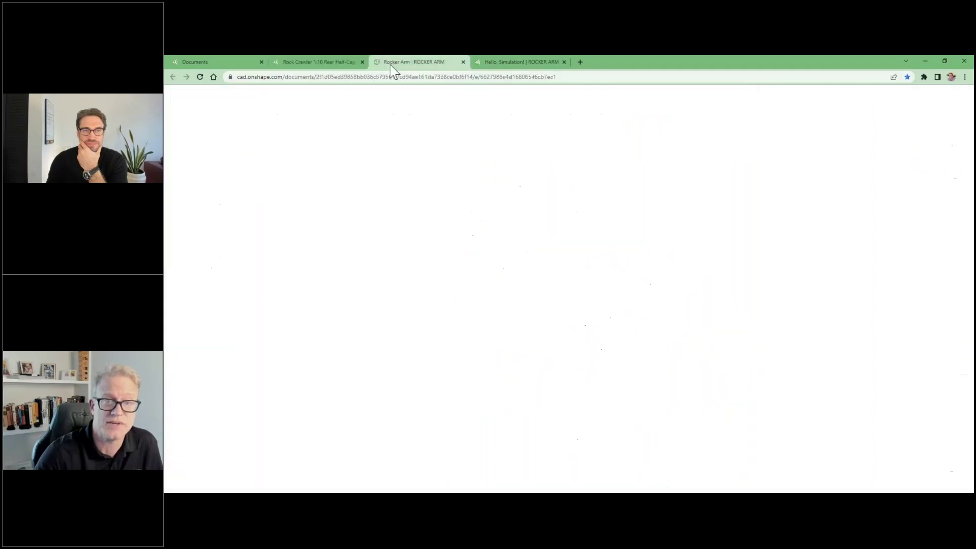
pyautogui.moveTo(466, 179)
pyautogui.mouseDown(button='right')
pyautogui.moveTo(442, 188)
pyautogui.moveTo(508, 188)
pyautogui.moveTo(474, 209)
pyautogui.moveTo(488, 188)
pyautogui.moveTo(477, 192)
pyautogui.mouseUp(button='right')
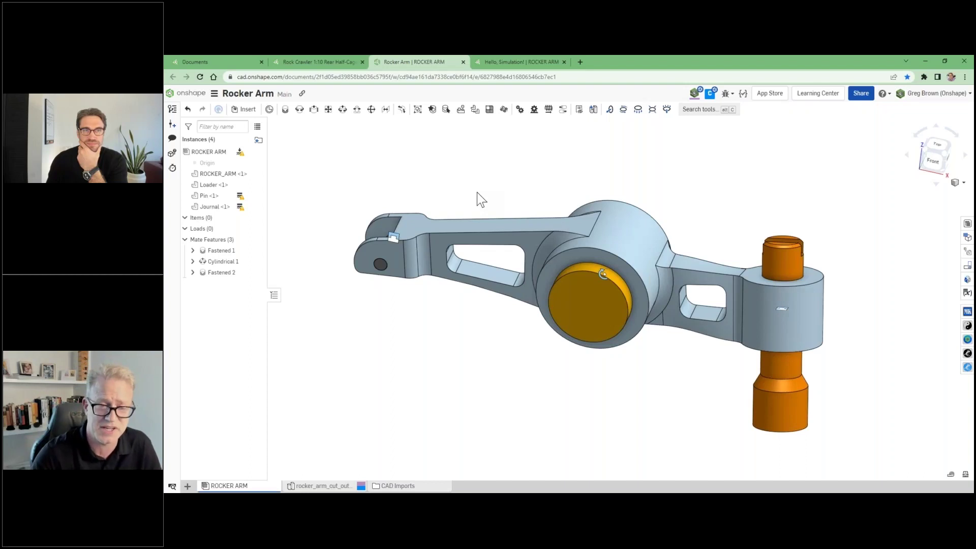
pyautogui.moveTo(510, 198); pyautogui.dragTo(507, 194, button='right')
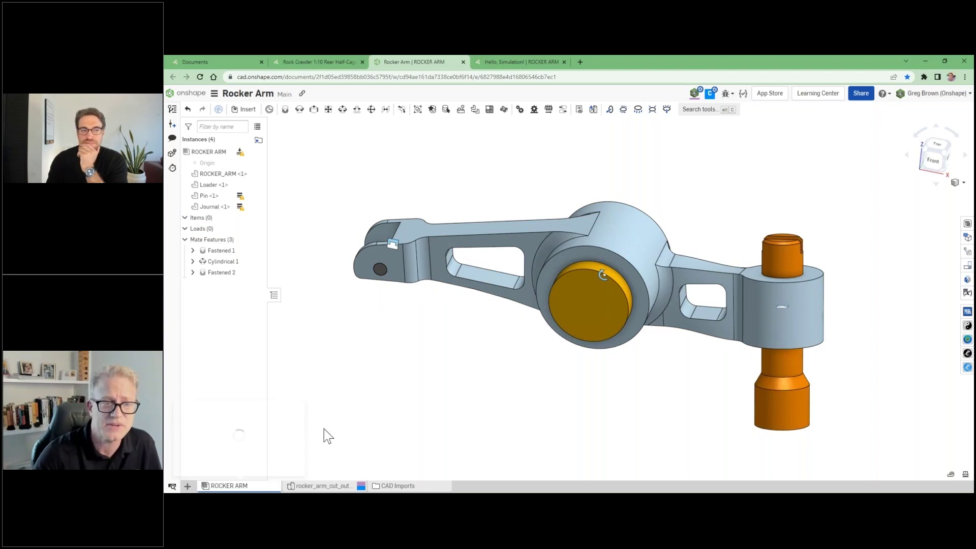
pyautogui.moveTo(226, 255)
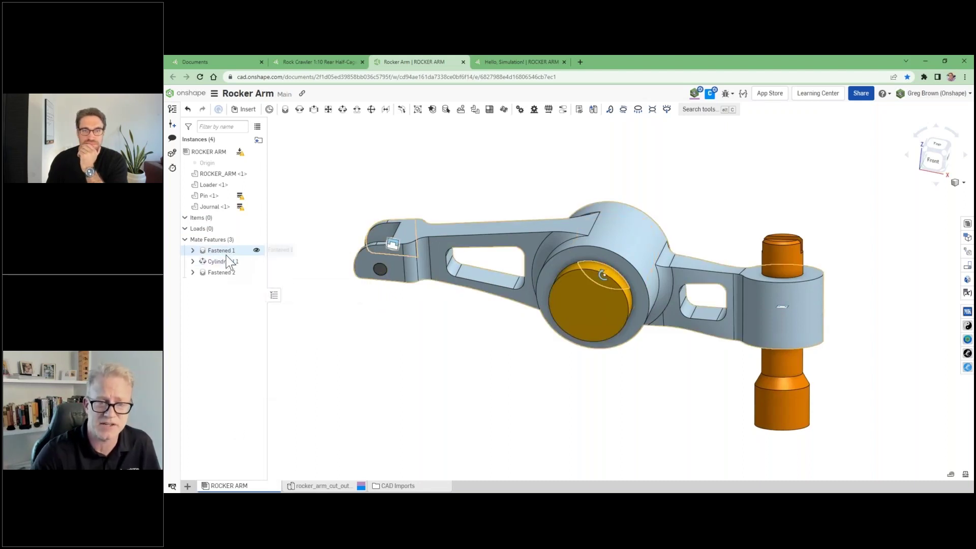
# - Suppress the Fastened 1 mate, move the rocker arm slightly to test its freedom, and unsuppress the mate
pyautogui.rightClick(227, 257)
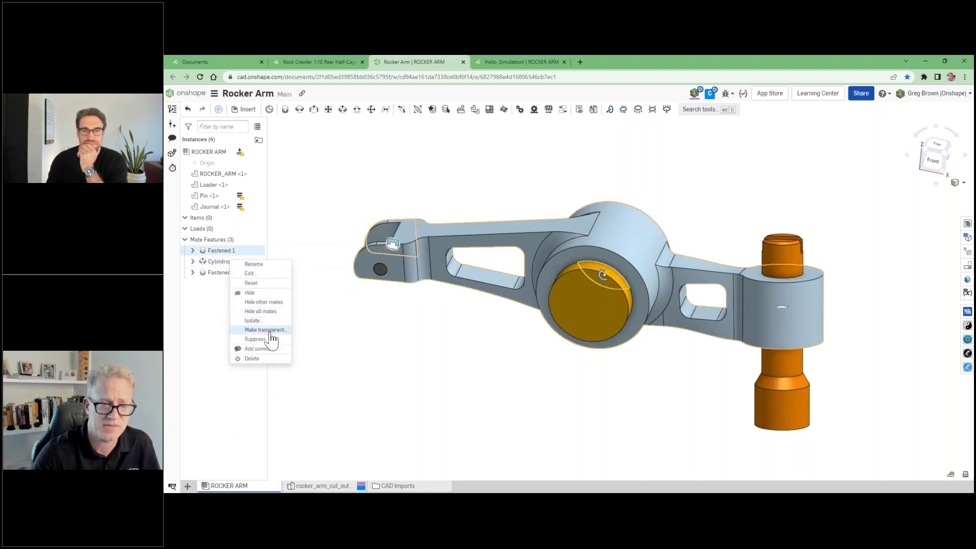
pyautogui.click(255, 340)
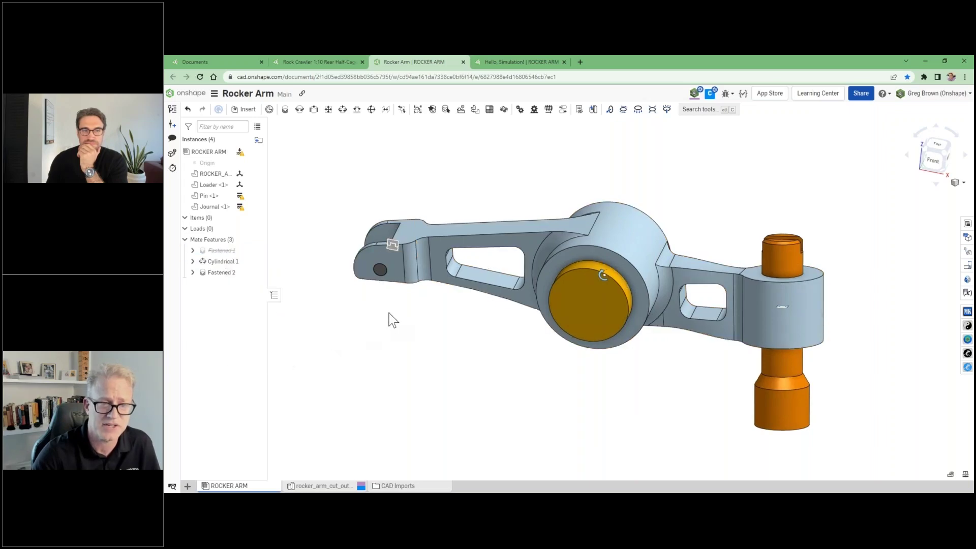
pyautogui.moveTo(496, 270); pyautogui.dragTo(497, 267)
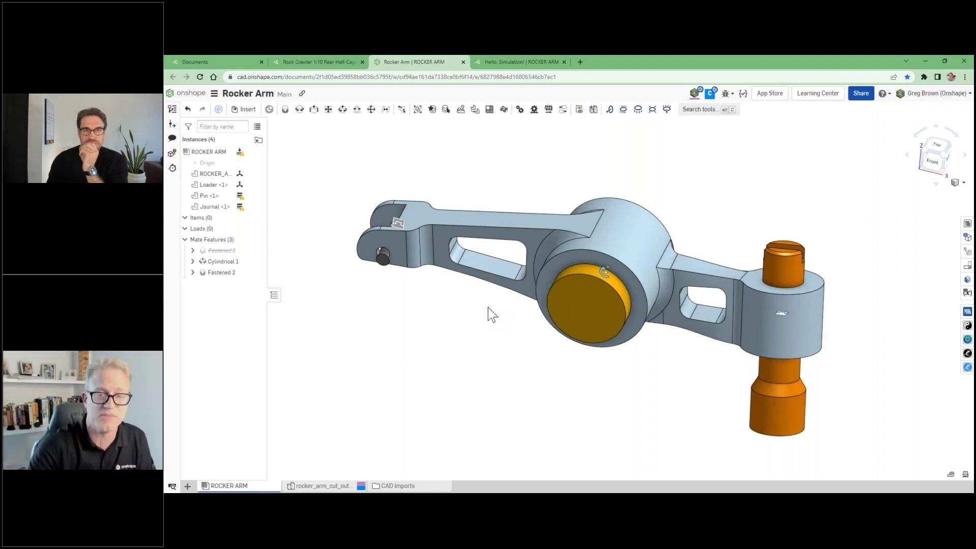
pyautogui.rightClick(237, 253)
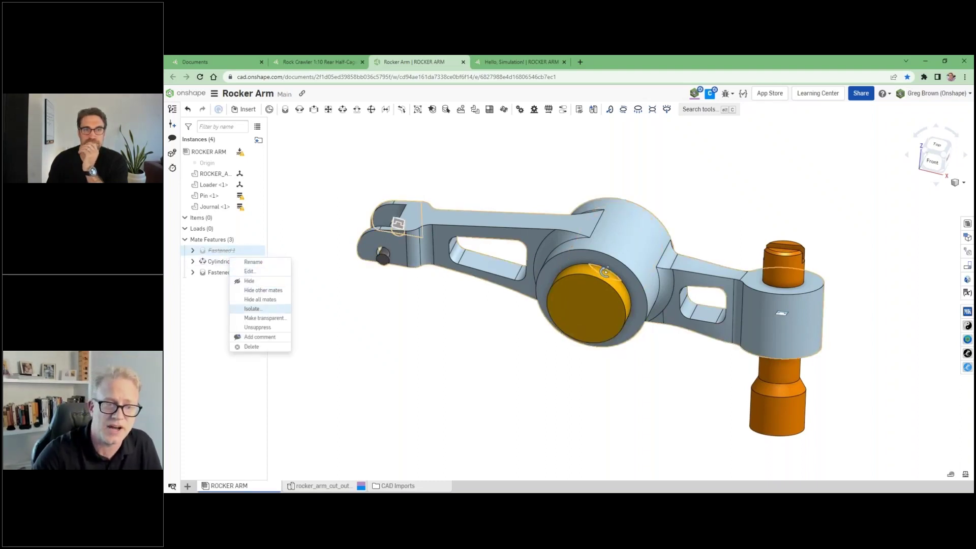
pyautogui.click(272, 328)
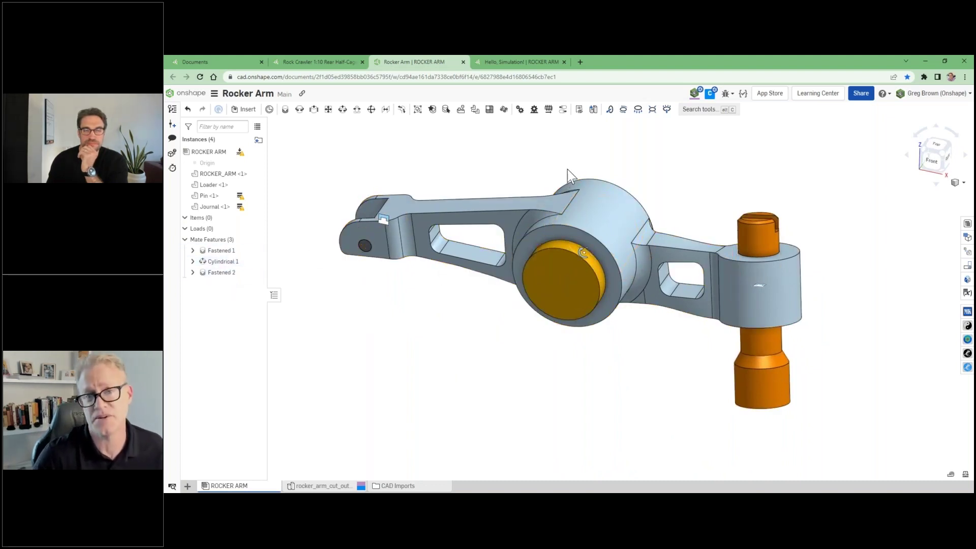
# - Add a 600 N force along Z on the Loader part, using a mate connector on its lower end as the load direction
pyautogui.click(608, 111)
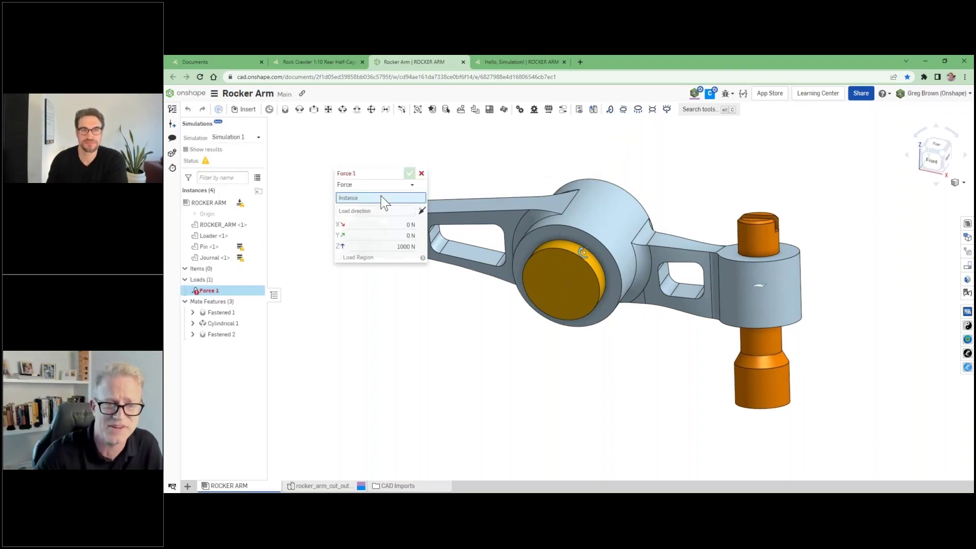
pyautogui.click(757, 393)
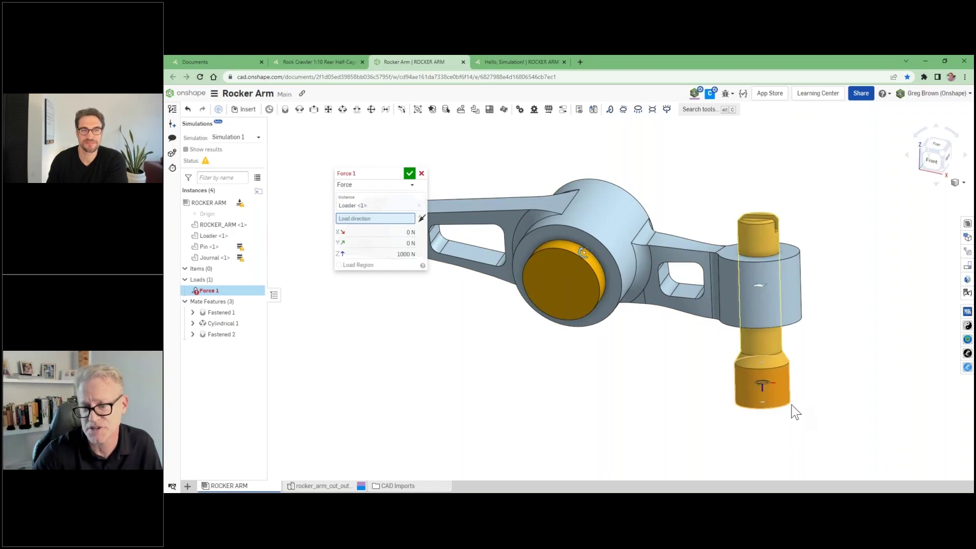
pyautogui.click(788, 405)
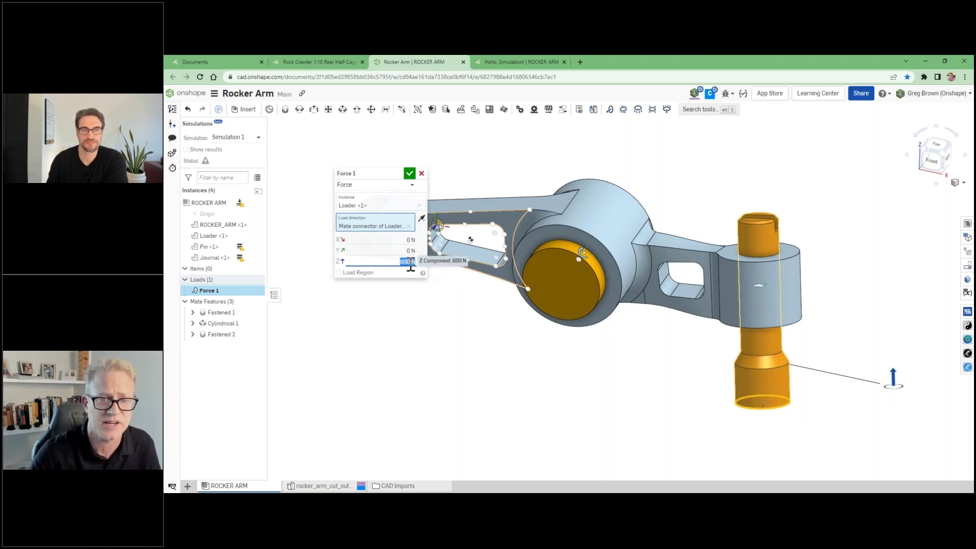
pyautogui.click(410, 174)
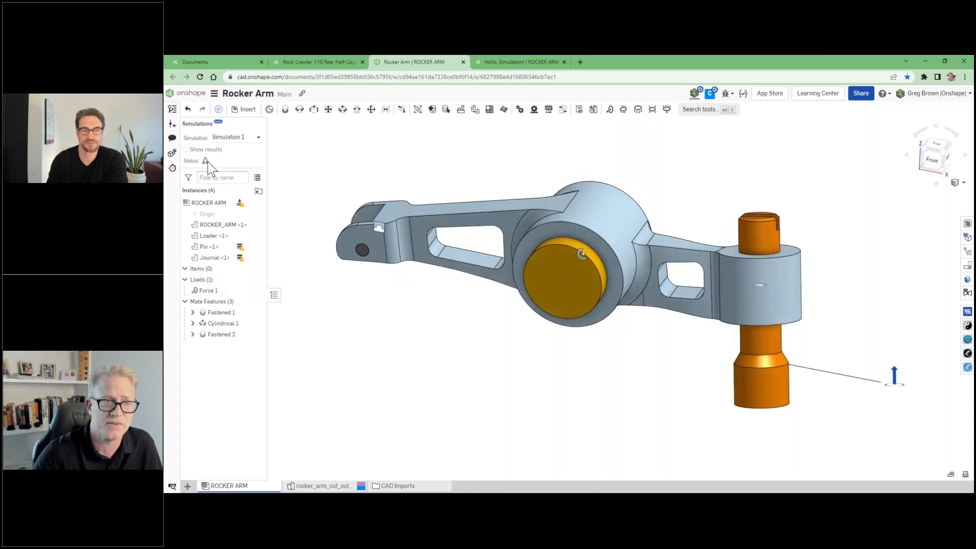
# - Switch the rocker arm's result plot to Displacement (mm), then play and stop its deformation animation
pyautogui.moveTo(206, 161)
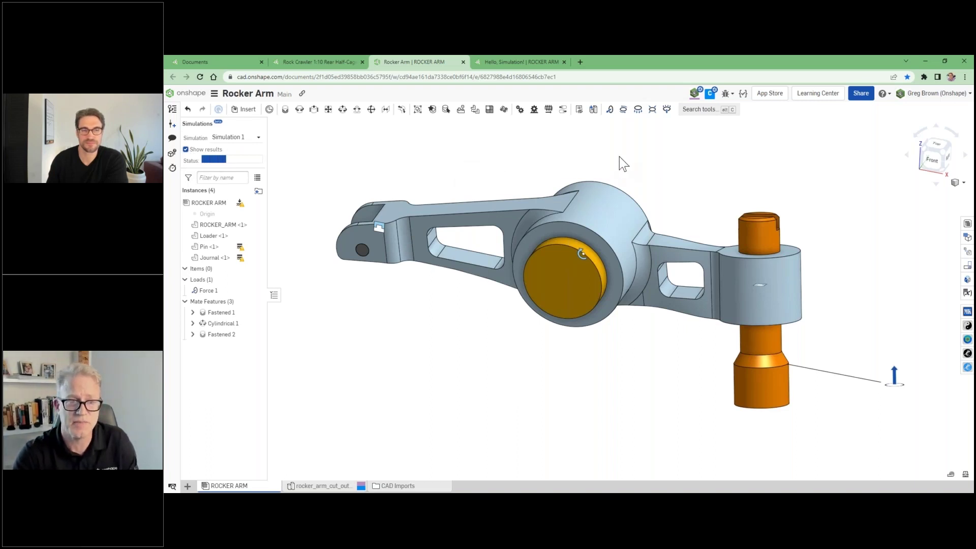
pyautogui.click(549, 127)
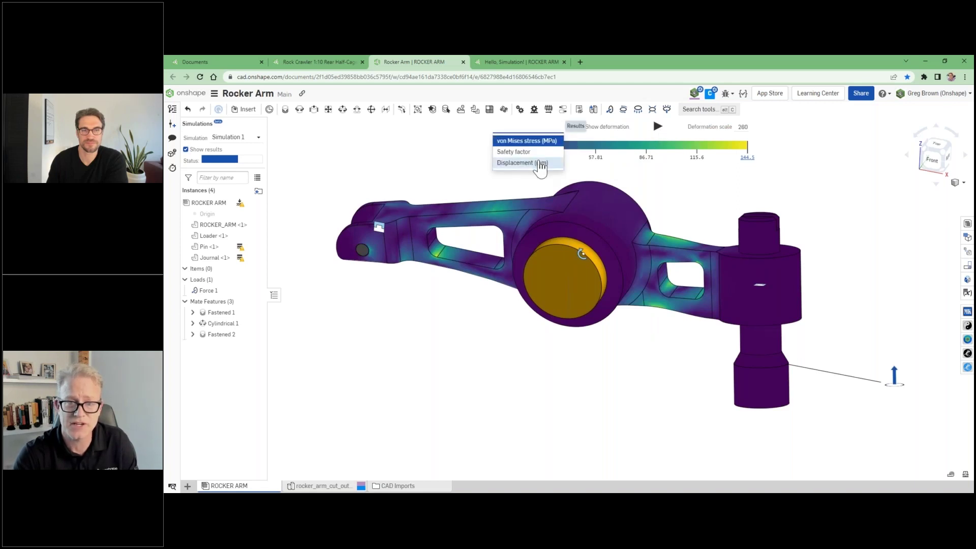
pyautogui.click(522, 163)
pyautogui.click(656, 127)
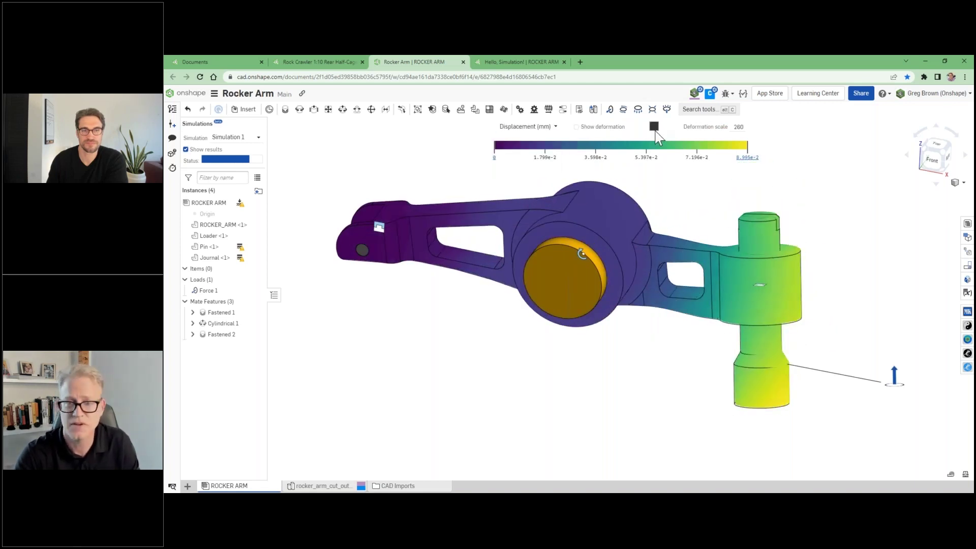
pyautogui.hotkey('shift', '1')
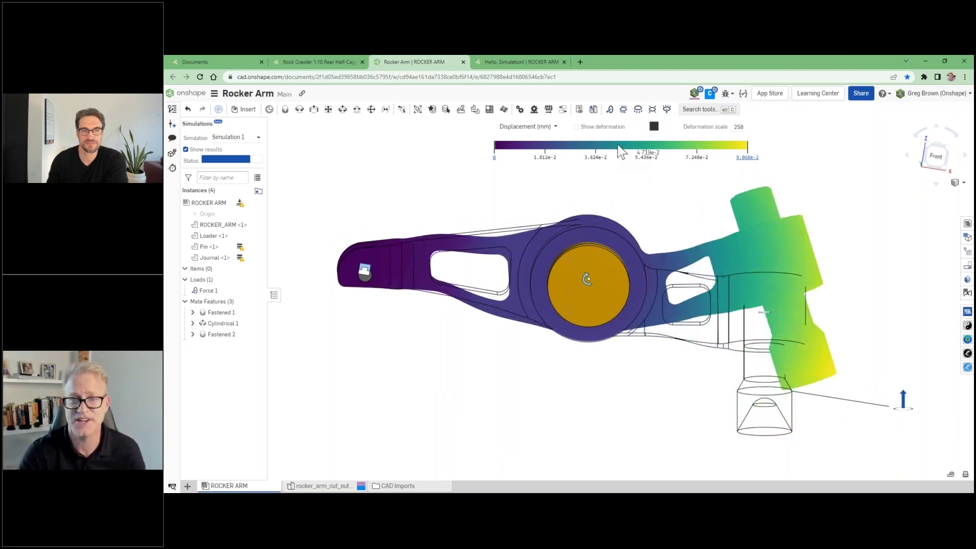
pyautogui.click(655, 127)
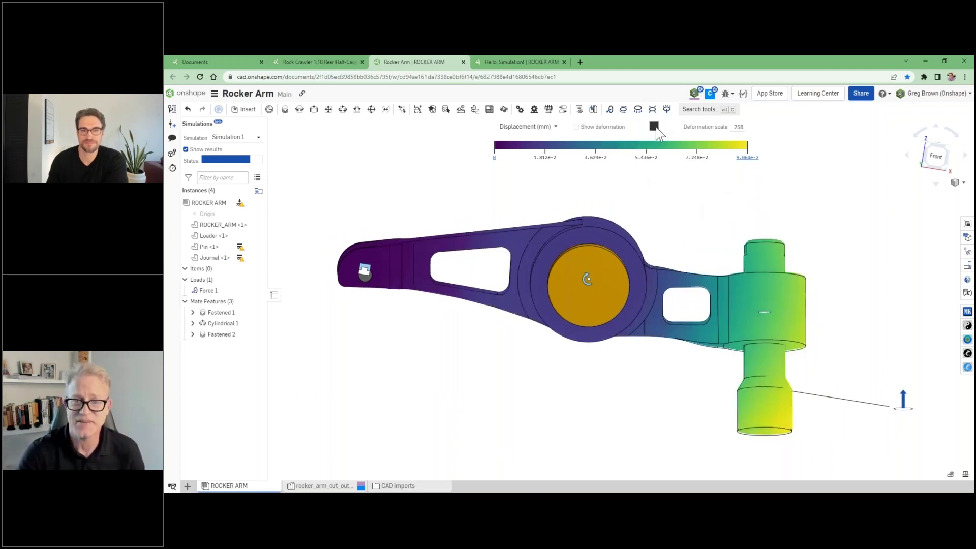
# - Change the result plot to von Mises stress (MPa) and lower the color legend's upper limit to about 65.7 MPa
pyautogui.click(551, 127)
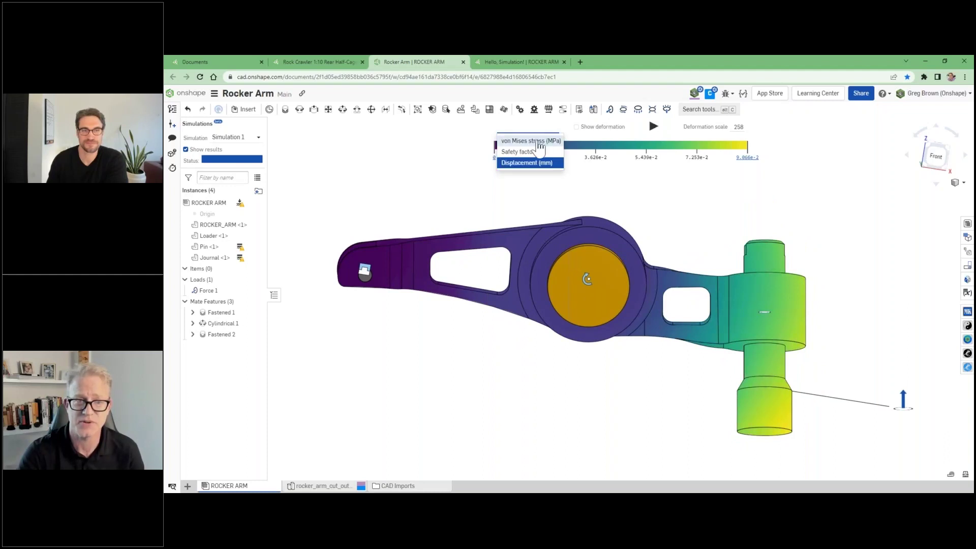
pyautogui.click(539, 141)
pyautogui.moveTo(664, 210)
pyautogui.mouseDown(button='right')
pyautogui.moveTo(651, 223)
pyautogui.moveTo(658, 218)
pyautogui.mouseUp(button='right')
pyautogui.moveTo(747, 147); pyautogui.dragTo(718, 149)
pyautogui.moveTo(673, 228)
pyautogui.mouseDown(button='right')
pyautogui.moveTo(693, 220)
pyautogui.moveTo(678, 224)
pyautogui.mouseUp(button='right')
# - Animate the von Mises deformation, examine the rocker arm's stress from above and from the front, and stop the animation
pyautogui.click(658, 126)
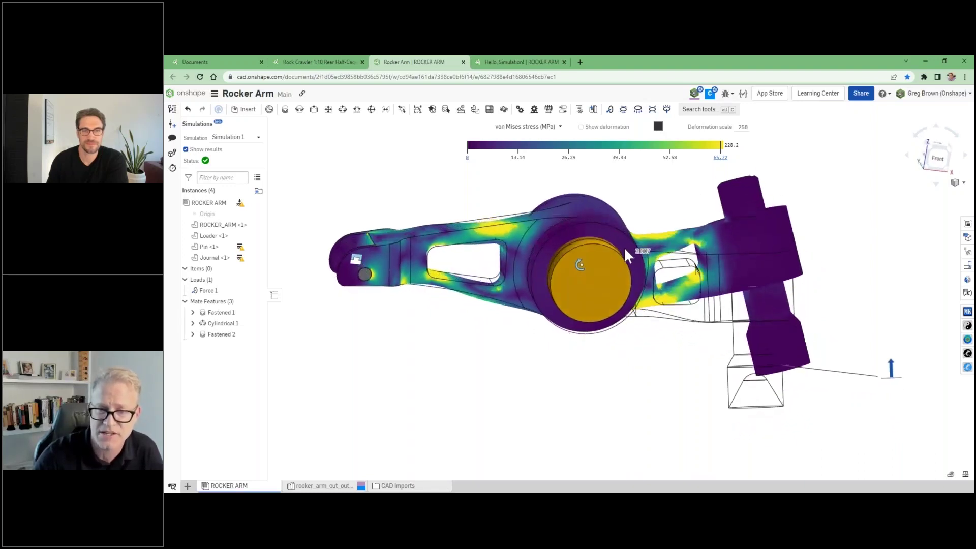
pyautogui.moveTo(616, 245); pyautogui.dragTo(634, 337, button='right')
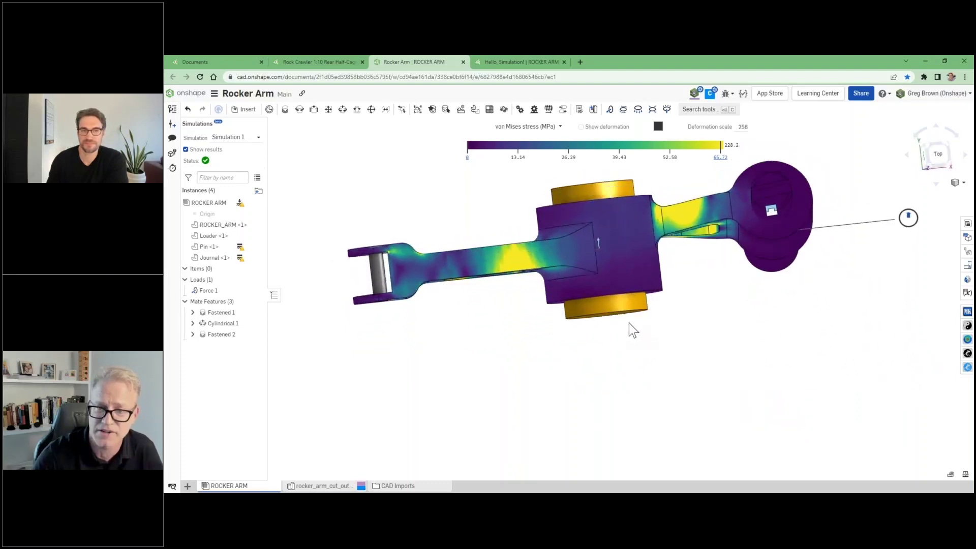
pyautogui.moveTo(636, 324); pyautogui.dragTo(626, 273, button='right')
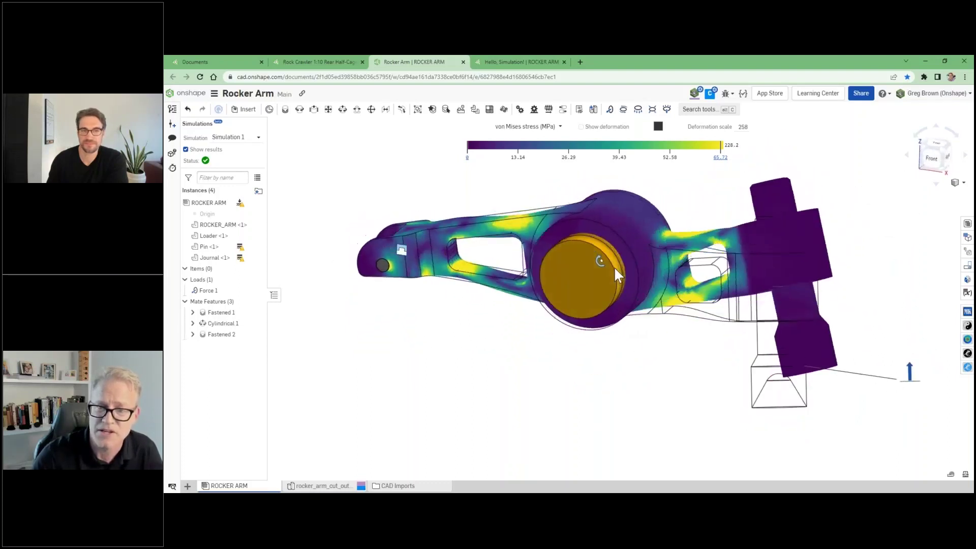
pyautogui.click(657, 126)
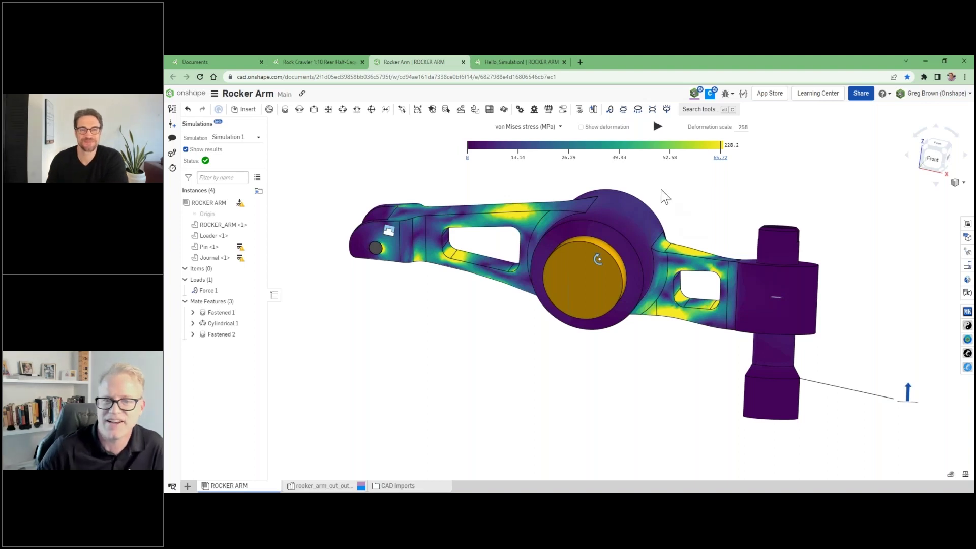
pyautogui.moveTo(626, 193); pyautogui.dragTo(622, 225, button='right')
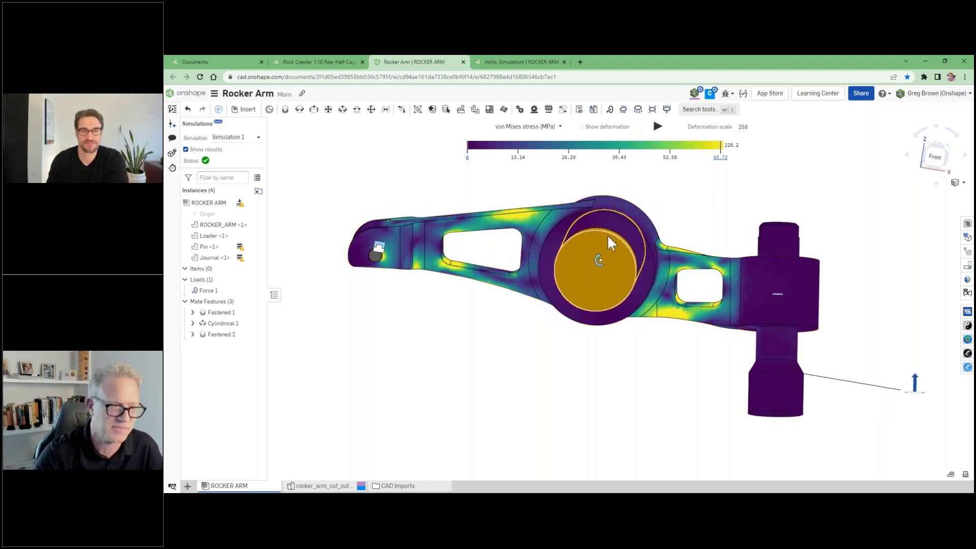
pyautogui.moveTo(607, 234); pyautogui.dragTo(689, 235, button='right')
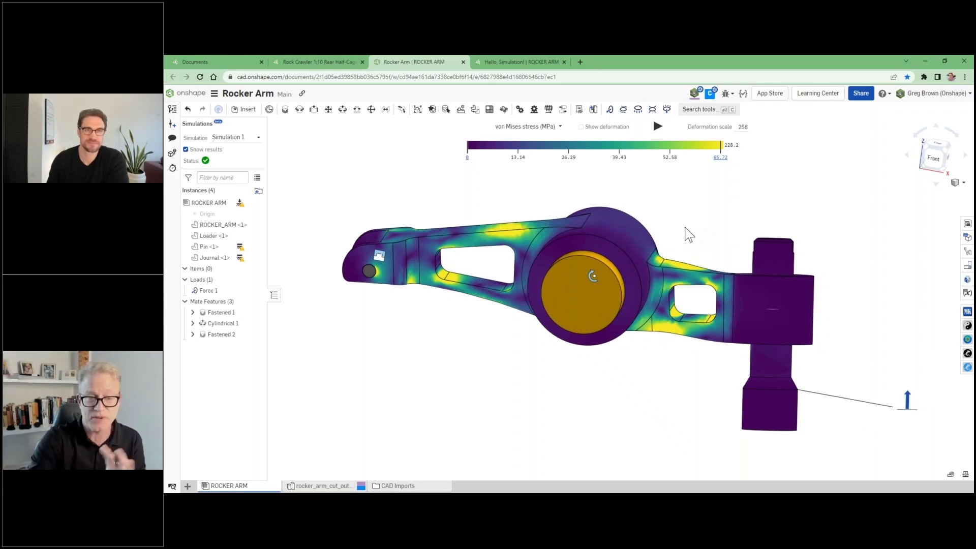
pyautogui.moveTo(693, 232); pyautogui.dragTo(687, 238, button='right')
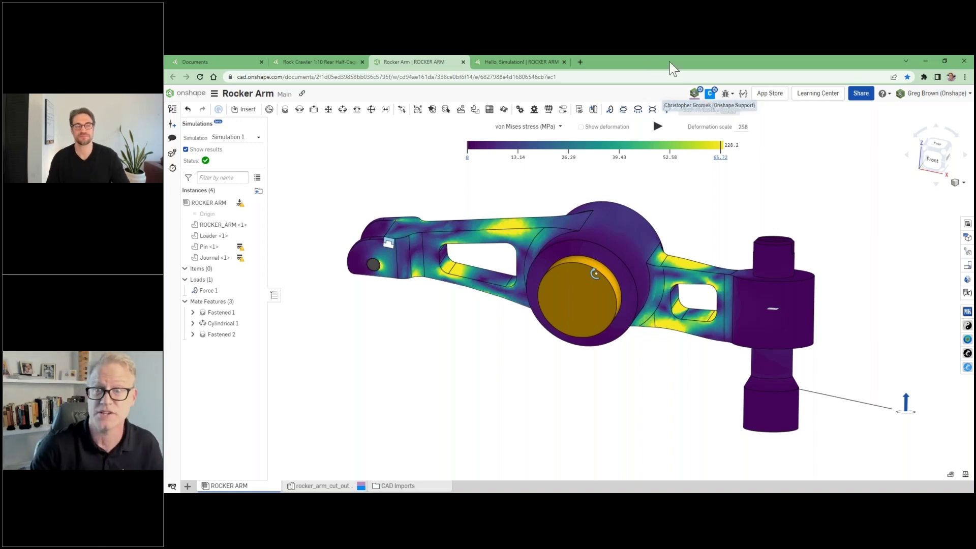
# - Arrange the simulation window beside the second Rocker Arm window and follow the collaborator's view of the Part Studio there
pyautogui.click(945, 62)
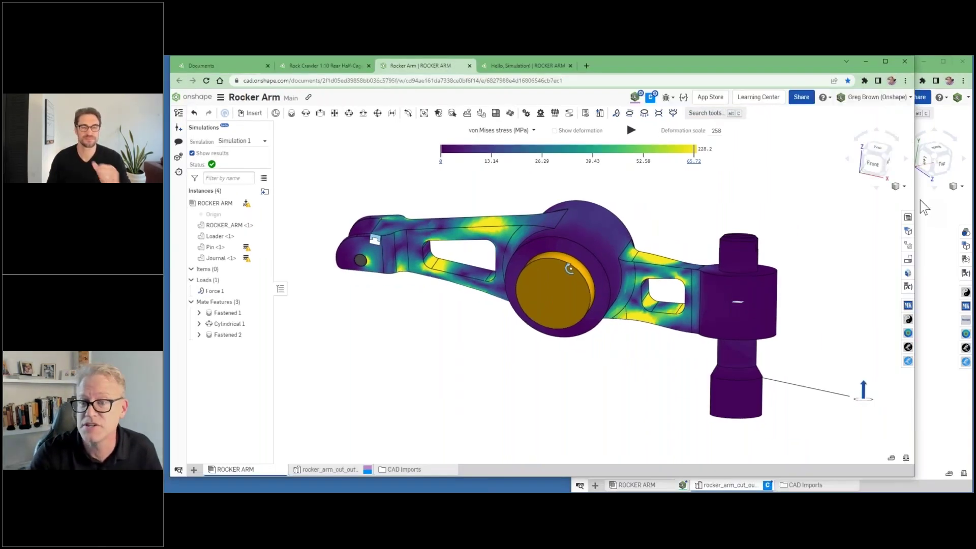
pyautogui.moveTo(913, 210); pyautogui.dragTo(571, 219)
pyautogui.moveTo(484, 69); pyautogui.dragTo(482, 75)
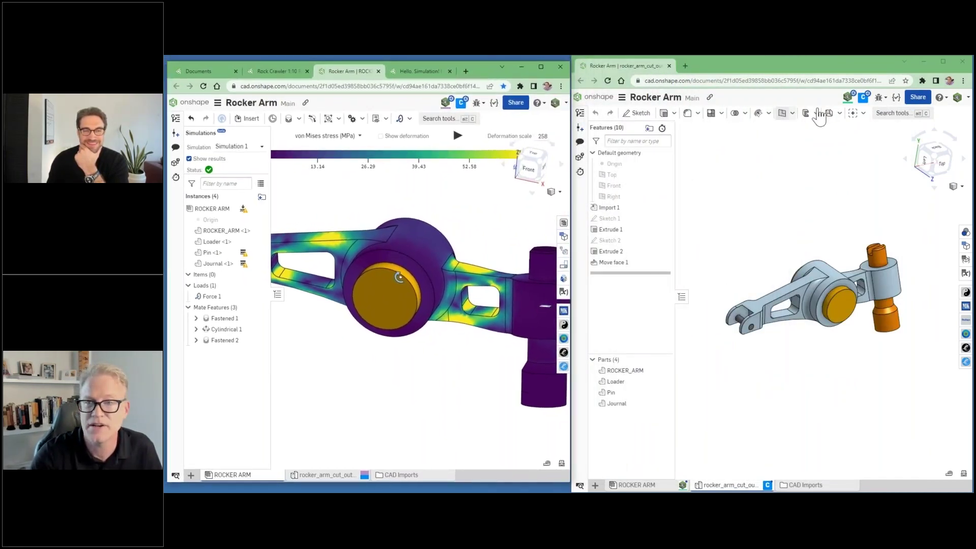
pyautogui.click(863, 99)
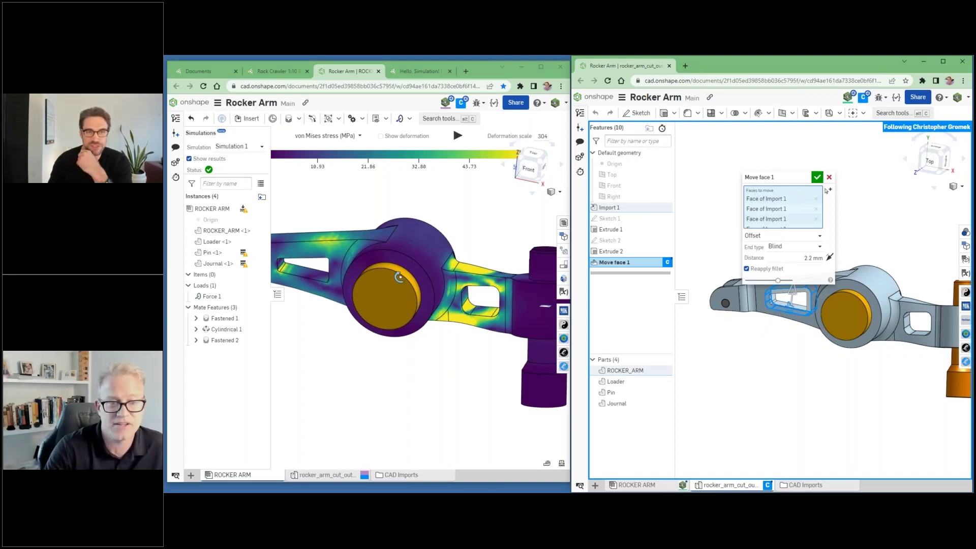
# - Examine the von Mises stress at the corner of the long cut-out during the collaborator's edit, and stop following the collaborator
pyautogui.scroll(5, 282, 269)
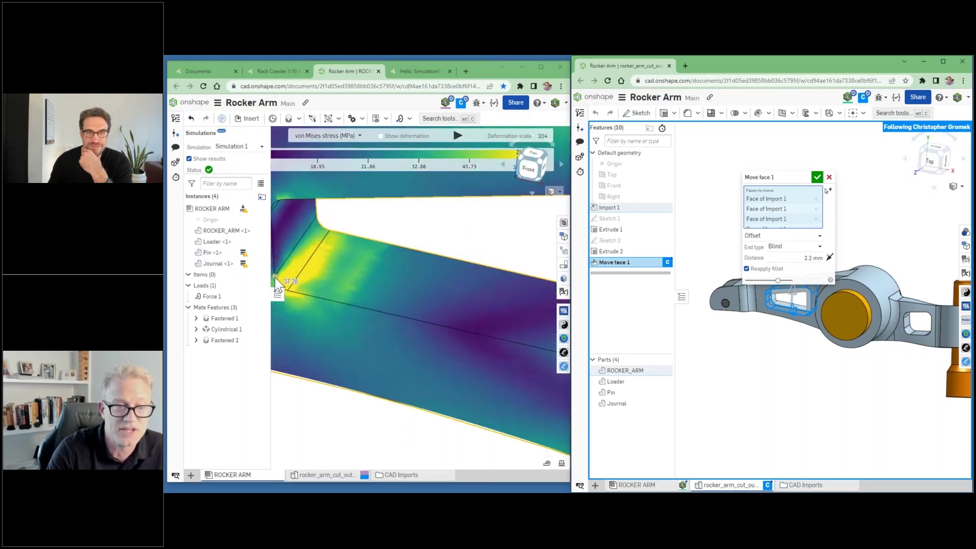
pyautogui.scroll(1, 278, 286)
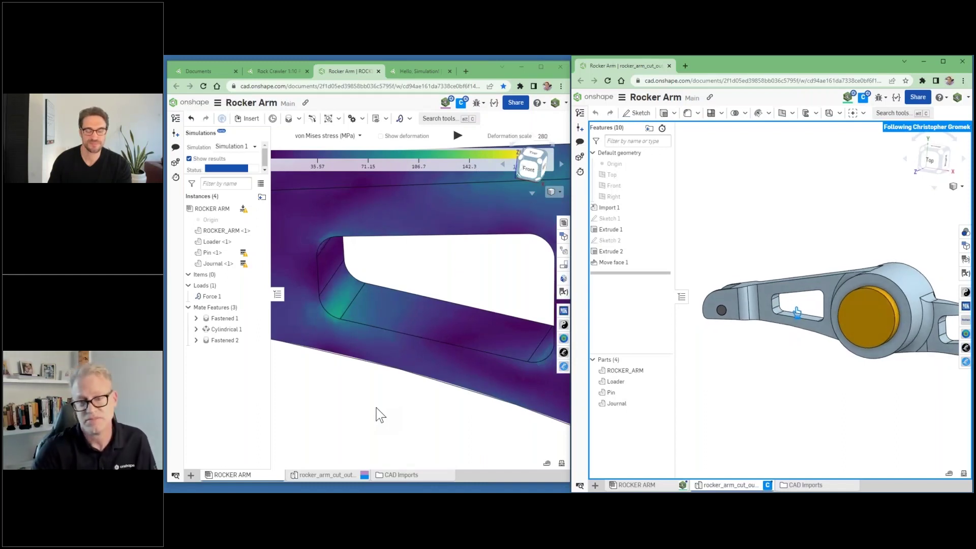
pyautogui.click(689, 288)
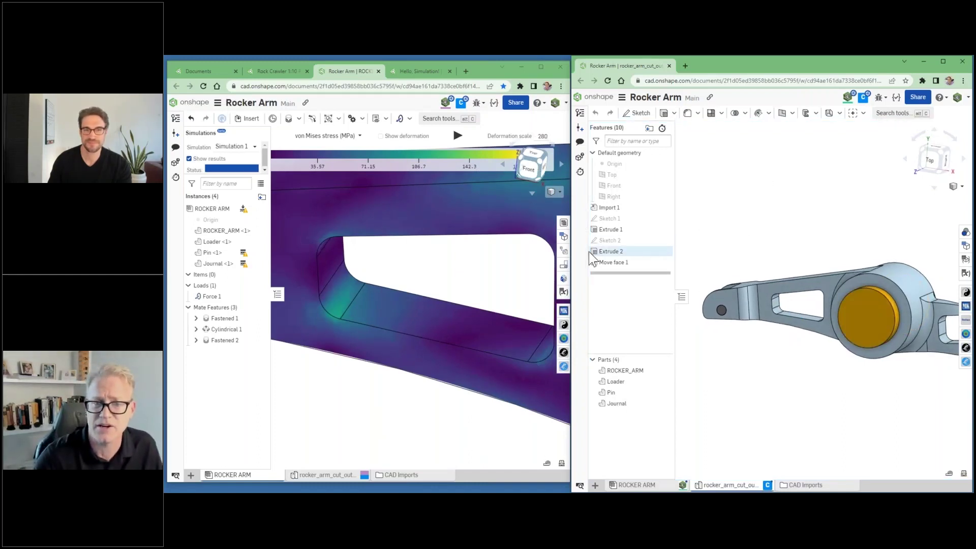
# - Maximize the simulation window and inspect the updated von Mises stress across the whole rocker arm
pyautogui.click(541, 69)
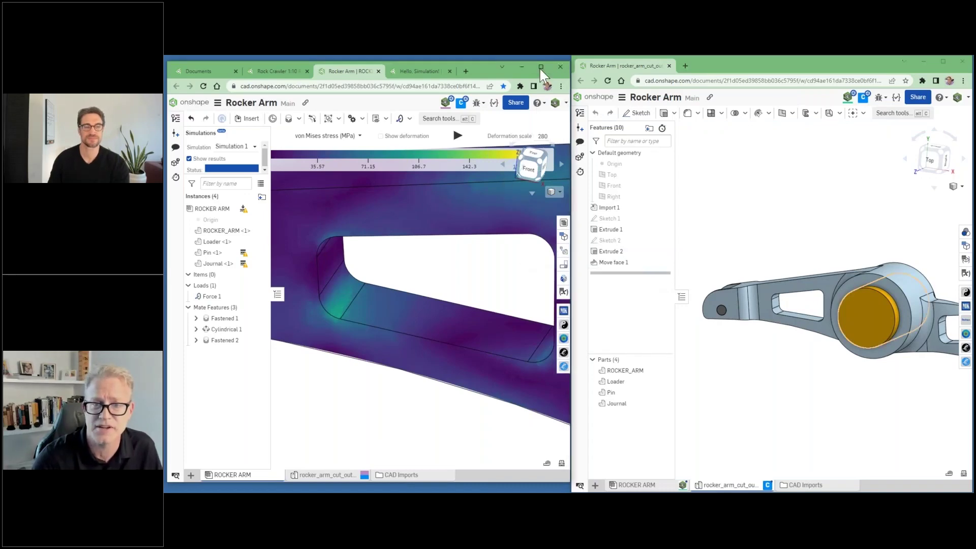
pyautogui.press('f')
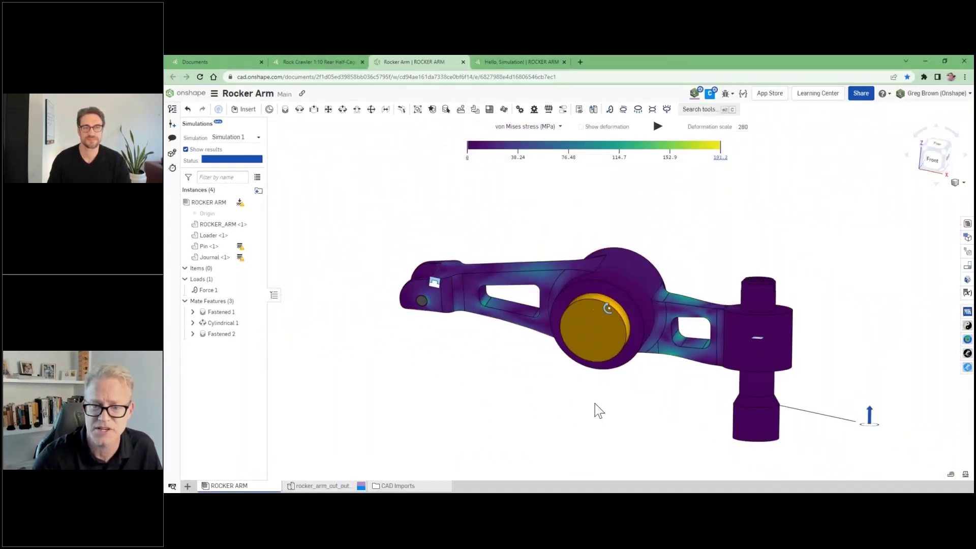
pyautogui.moveTo(642, 411); pyautogui.dragTo(697, 257, button='right')
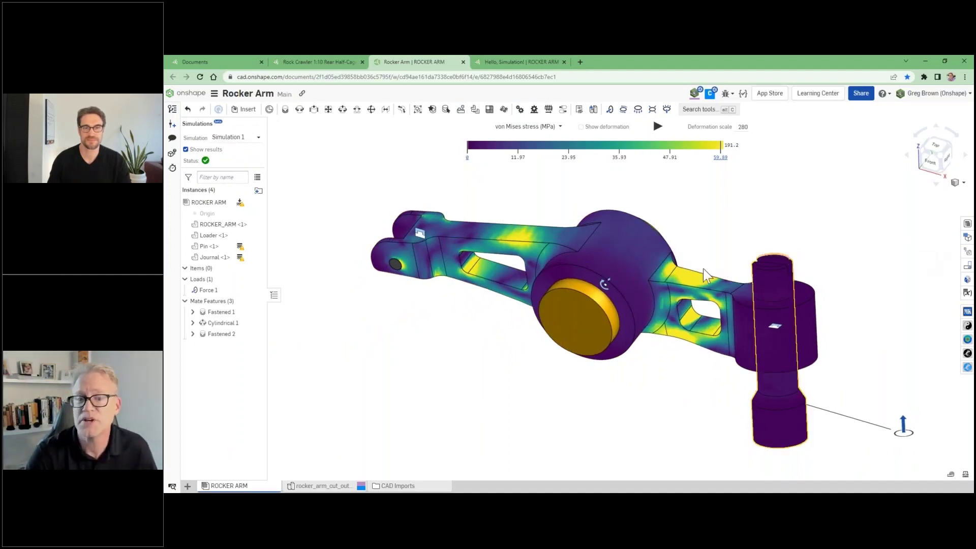
pyautogui.moveTo(689, 319)
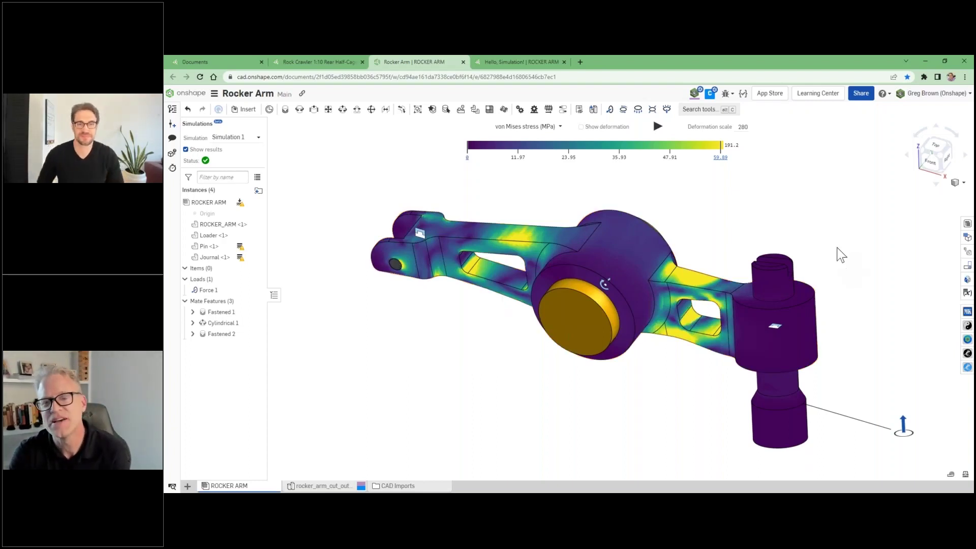
pyautogui.hotkey('shift', '1')
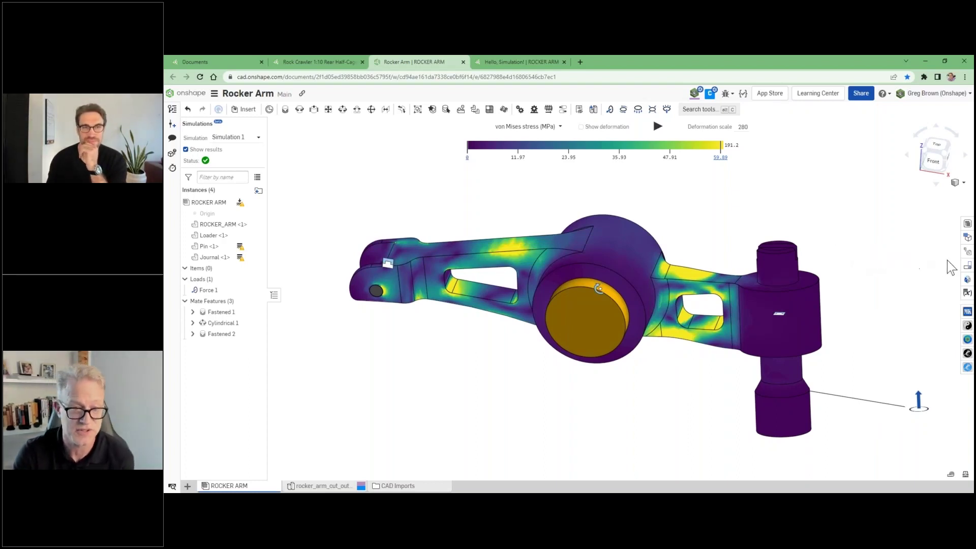
# - Open the simulation settings and set the simulation connections method to Bond all touching faces
pyautogui.click(968, 279)
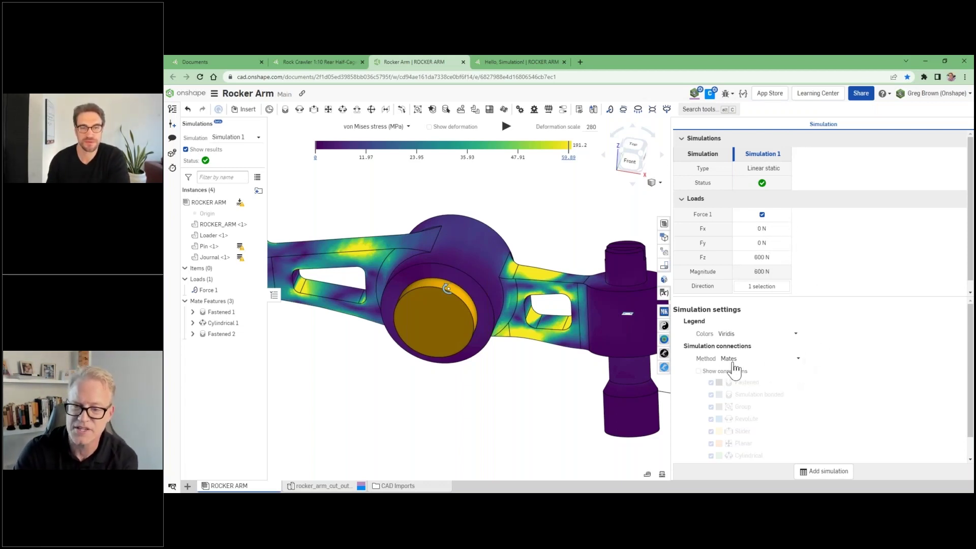
pyautogui.scroll(-3, 527, 350)
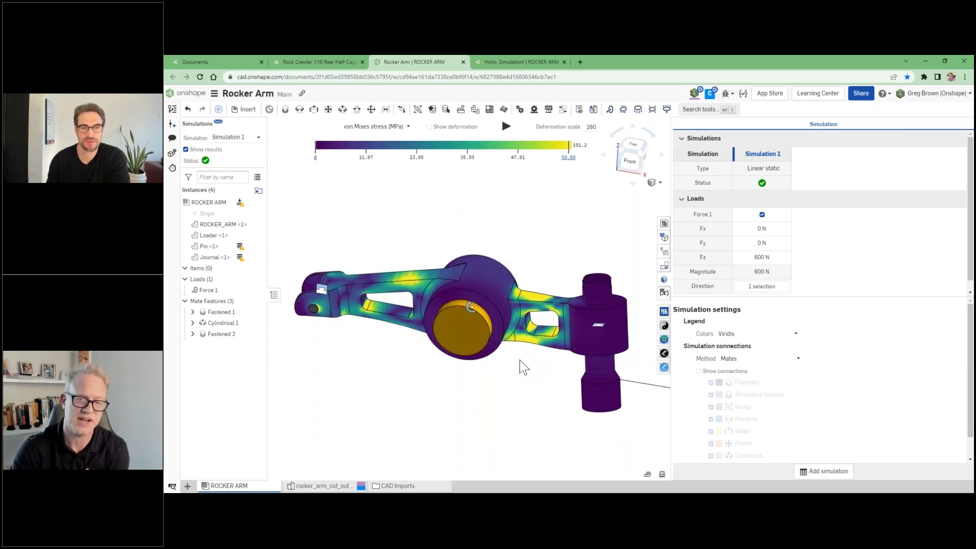
pyautogui.click(734, 361)
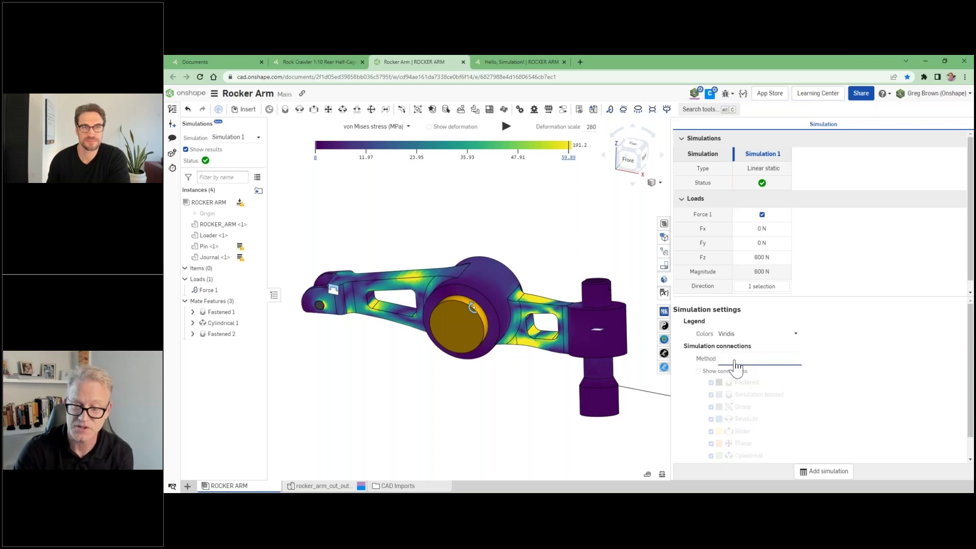
pyautogui.click(768, 402)
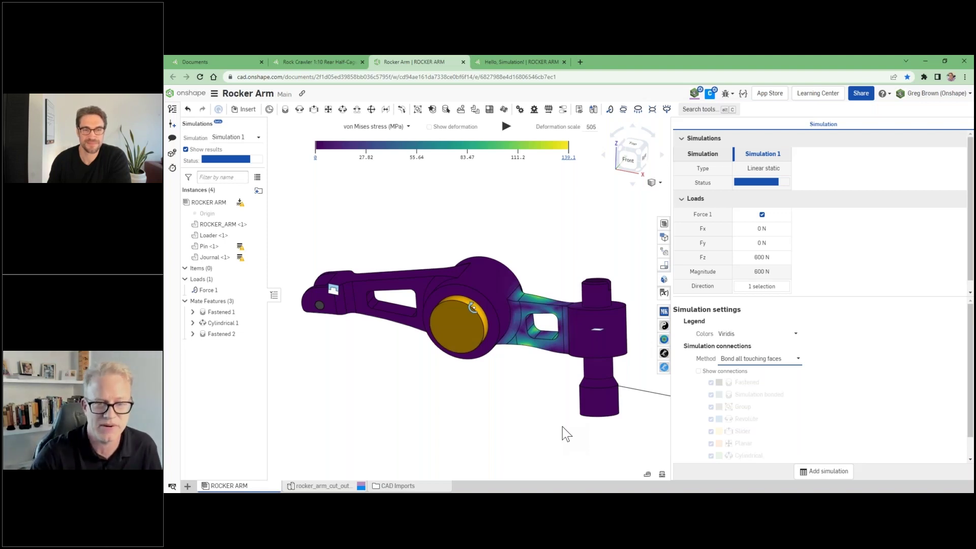
# - Animate and inspect the bonded assembly's deformation, stop the animation, and reselect Bond all touching faces as the connection method
pyautogui.click(504, 125)
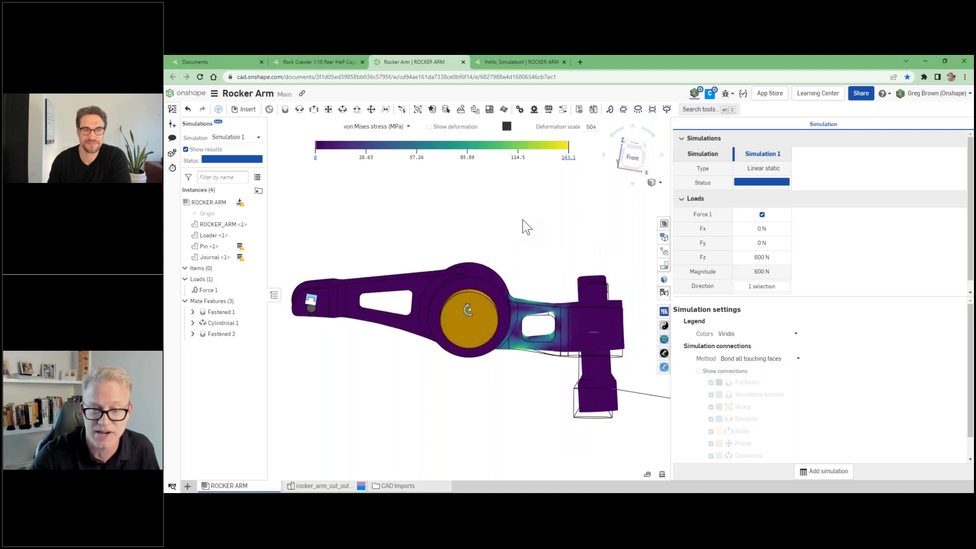
pyautogui.moveTo(529, 224); pyautogui.dragTo(523, 236, button='right')
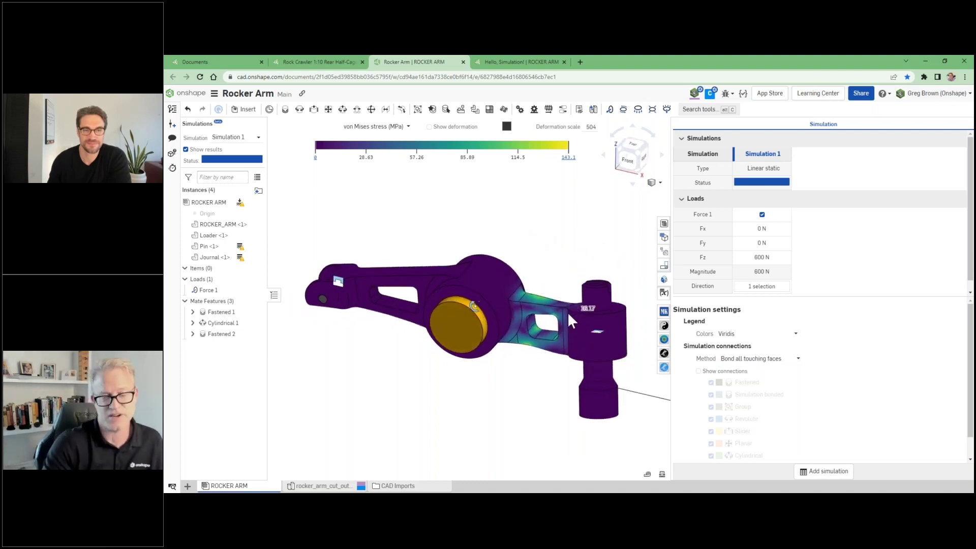
pyautogui.hotkey('shift', '1')
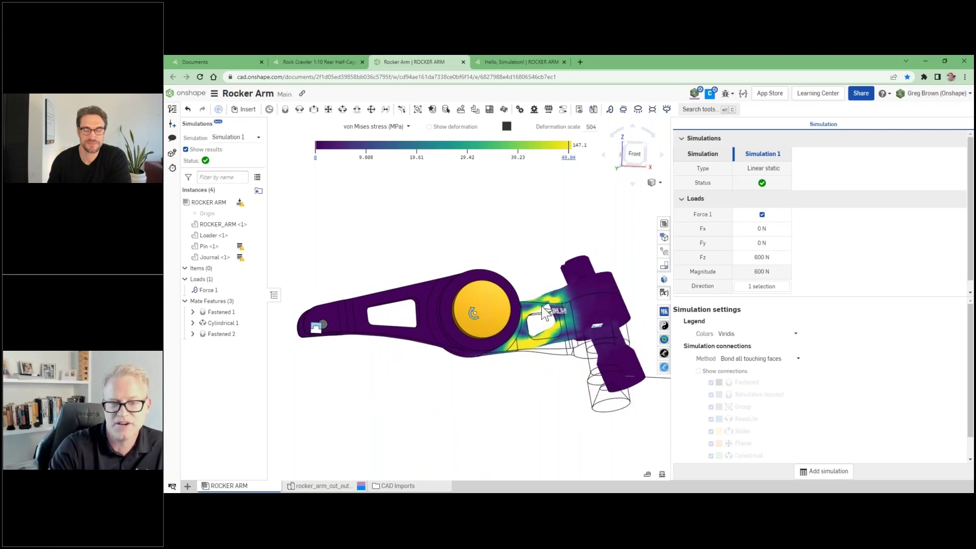
pyautogui.moveTo(550, 266); pyautogui.dragTo(538, 287, button='right')
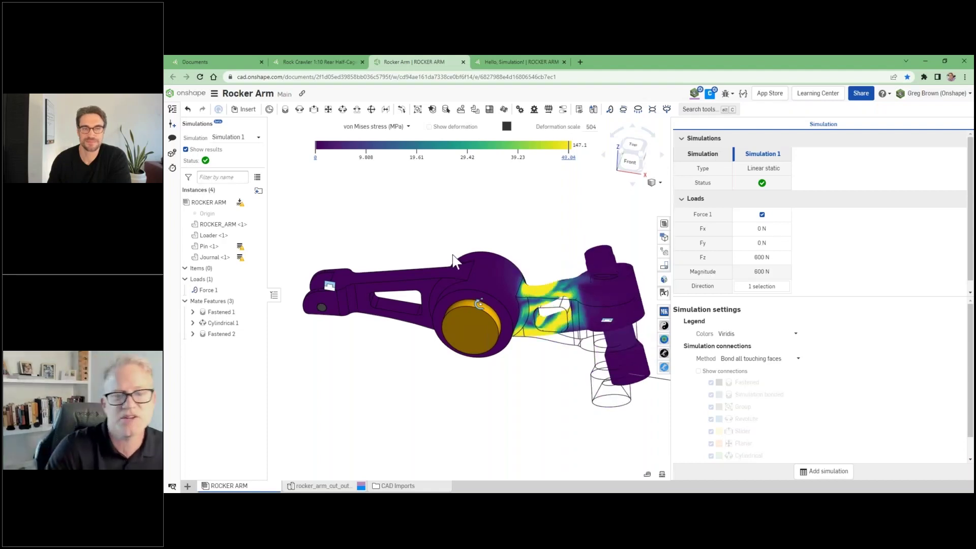
pyautogui.moveTo(401, 272)
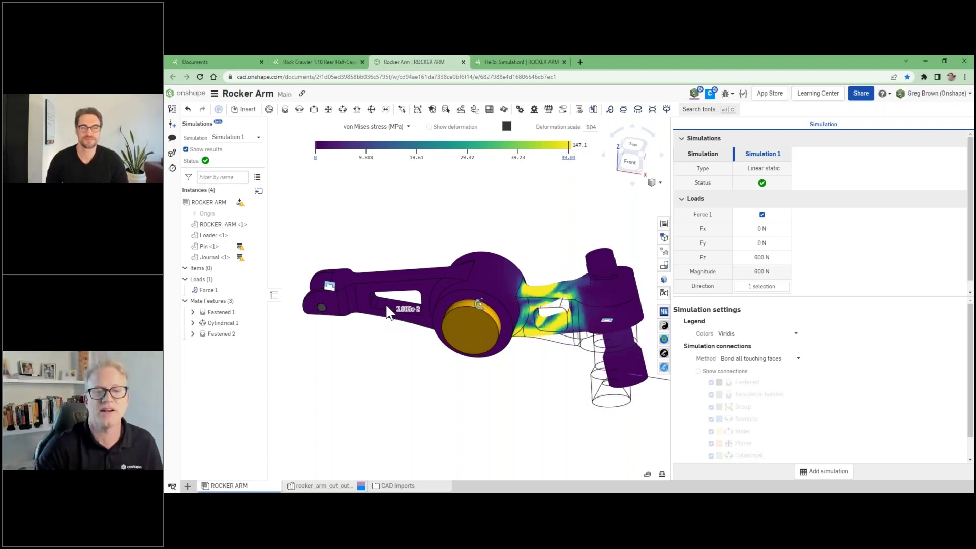
pyautogui.click(507, 127)
pyautogui.click(746, 360)
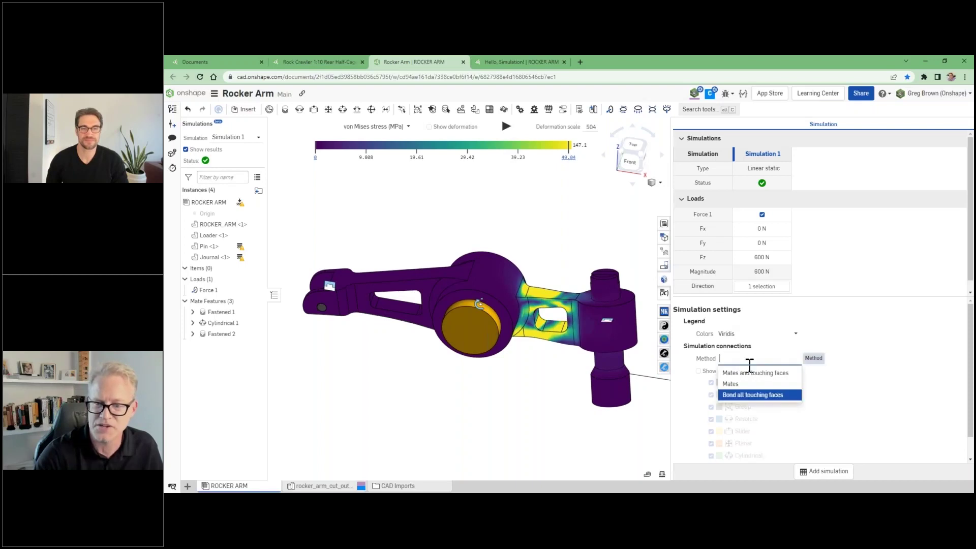
pyautogui.click(747, 394)
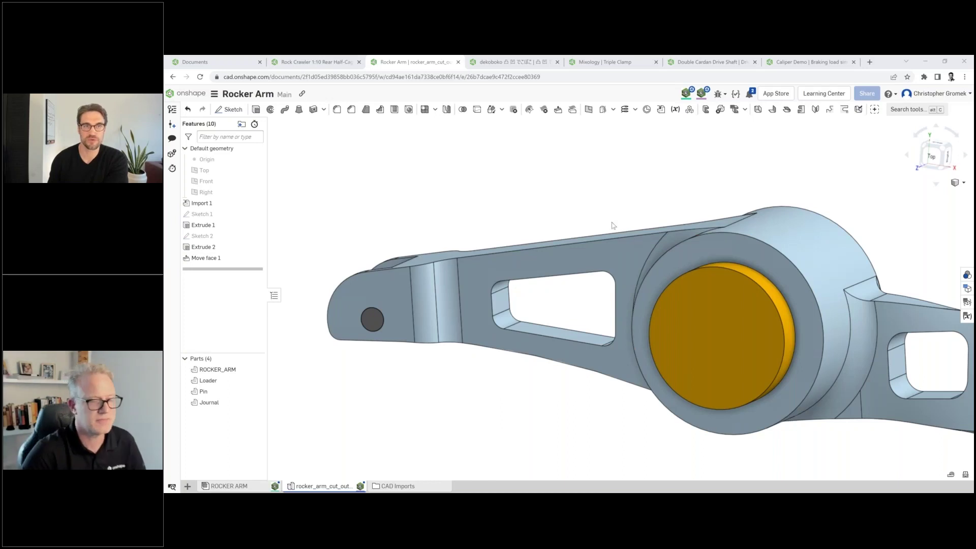
# - Switch to the dekoboko document and apply a 1000 N force to the orange Loader cylinder, directed outward along its axis
pyautogui.click(509, 63)
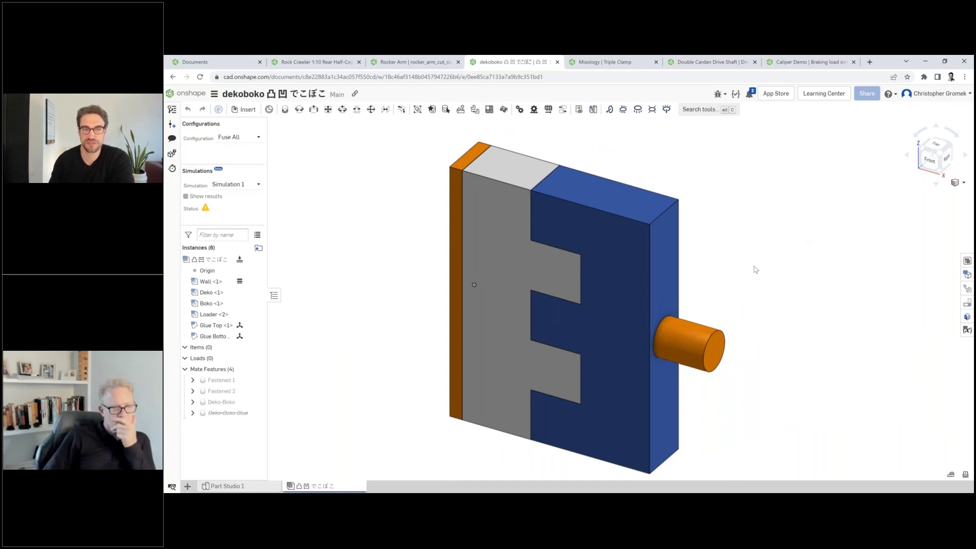
pyautogui.hotkey('shift', '1')
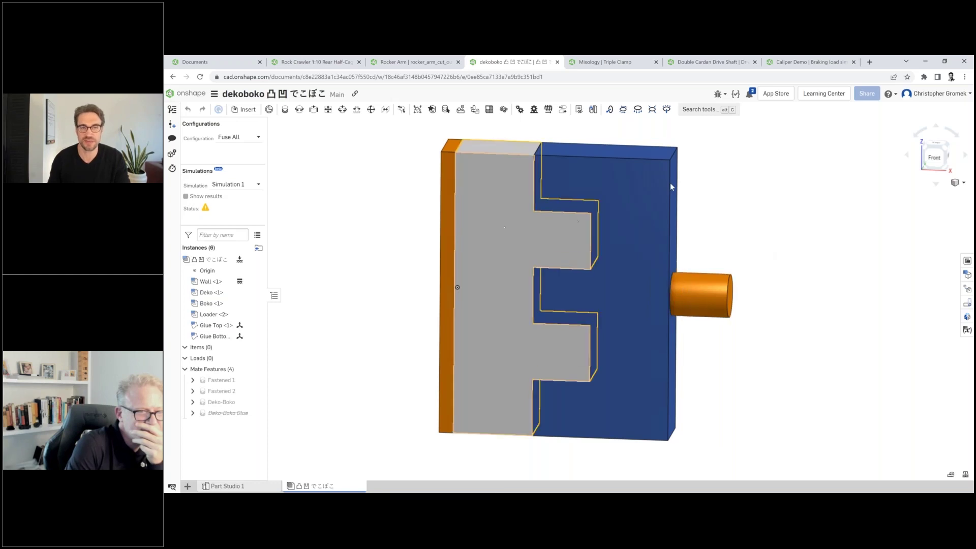
pyautogui.moveTo(755, 284); pyautogui.dragTo(742, 285, button='middle')
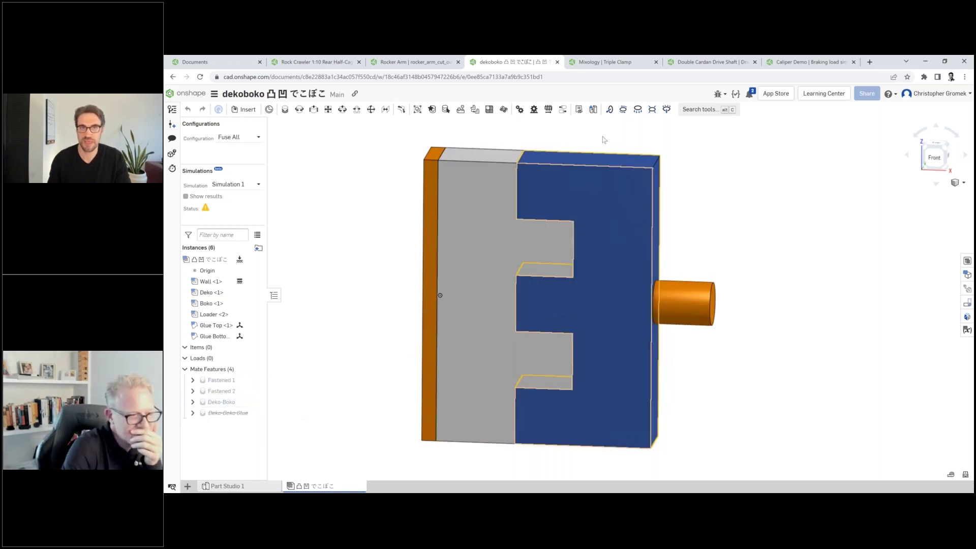
pyautogui.click(609, 110)
pyautogui.click(656, 290)
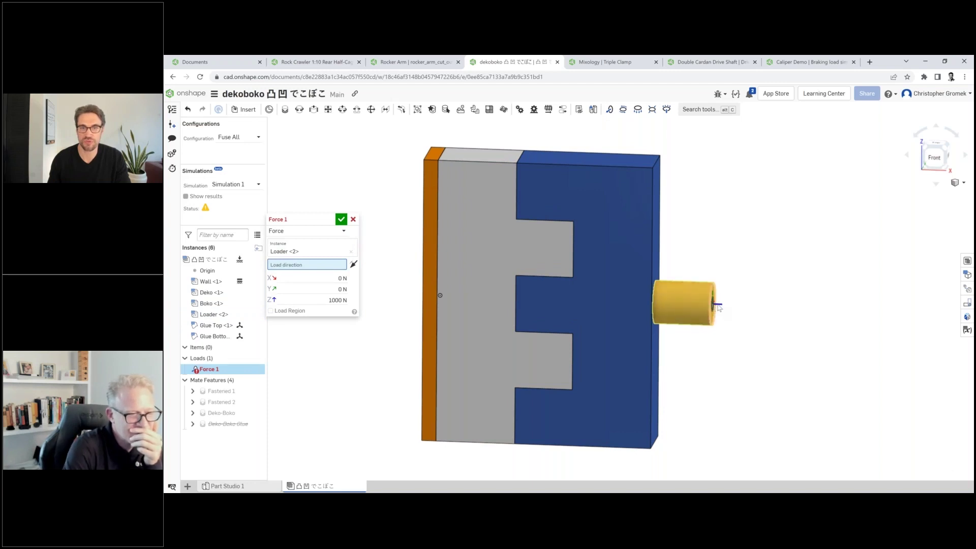
pyautogui.click(658, 246)
pyautogui.click(341, 219)
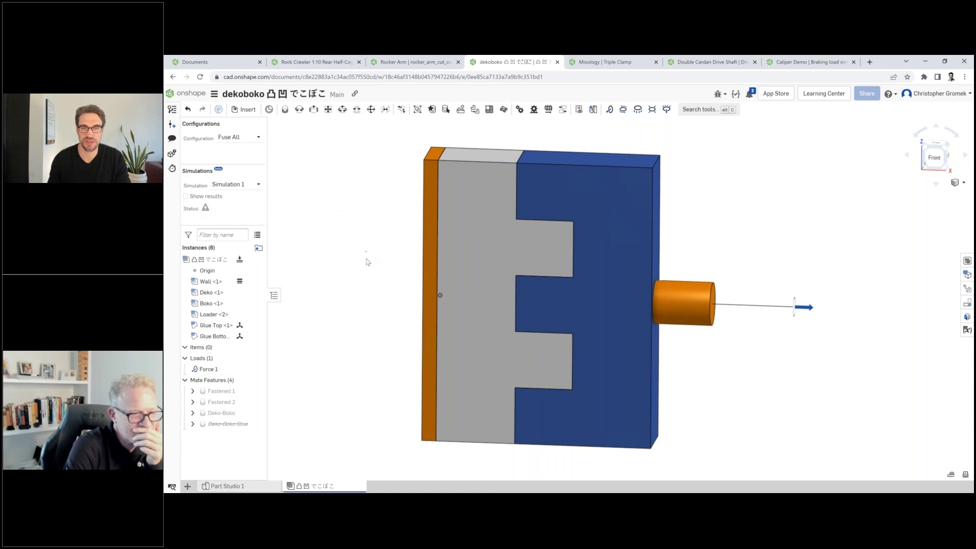
# - Show the simulation results for the Fuse All configuration and animate the deformation at a scale of 100
pyautogui.click(185, 196)
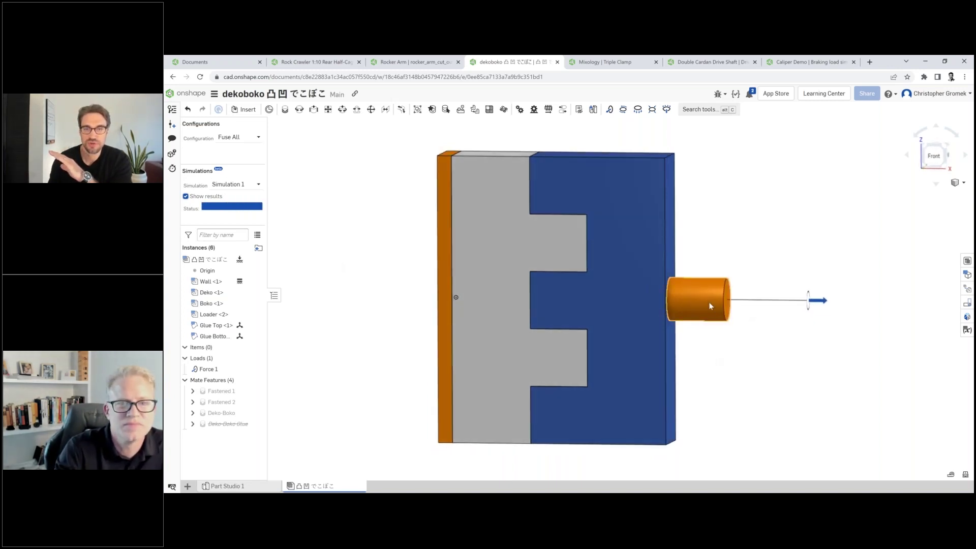
pyautogui.moveTo(706, 316)
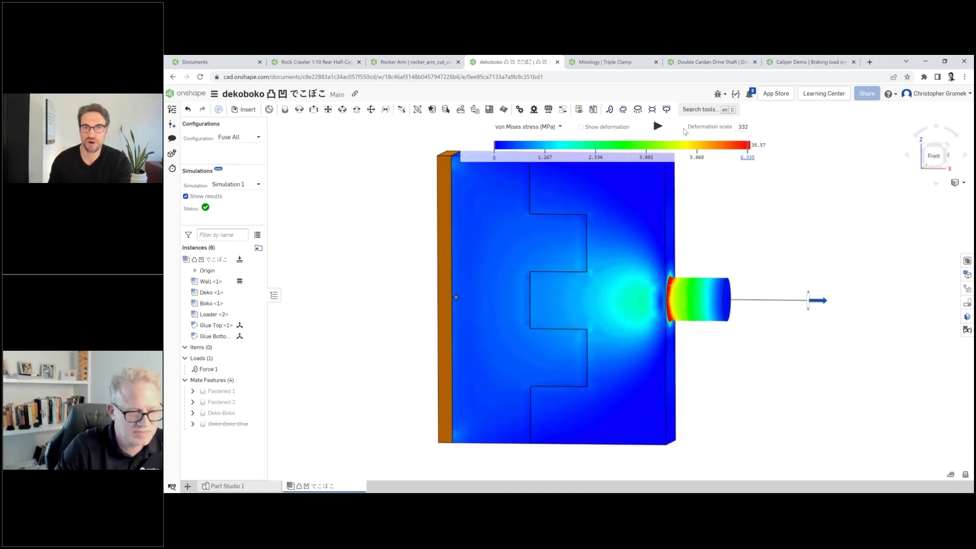
pyautogui.click(658, 126)
pyautogui.doubleClick(740, 126)
pyautogui.write('100')
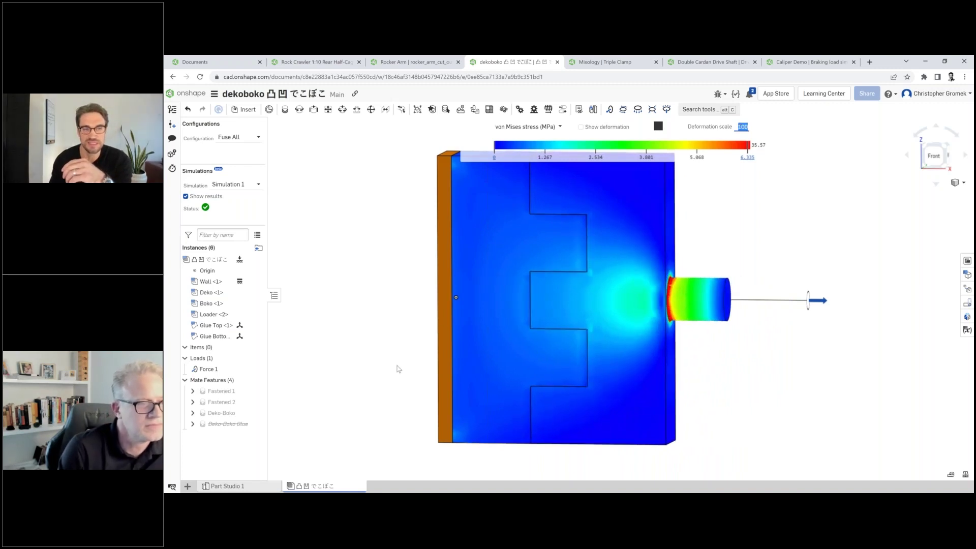
pyautogui.click(224, 413)
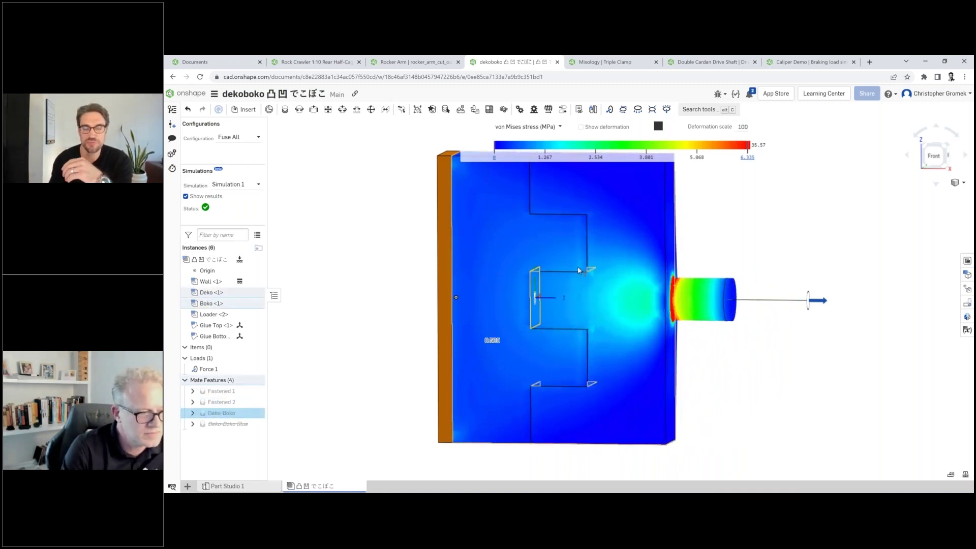
pyautogui.click(353, 356)
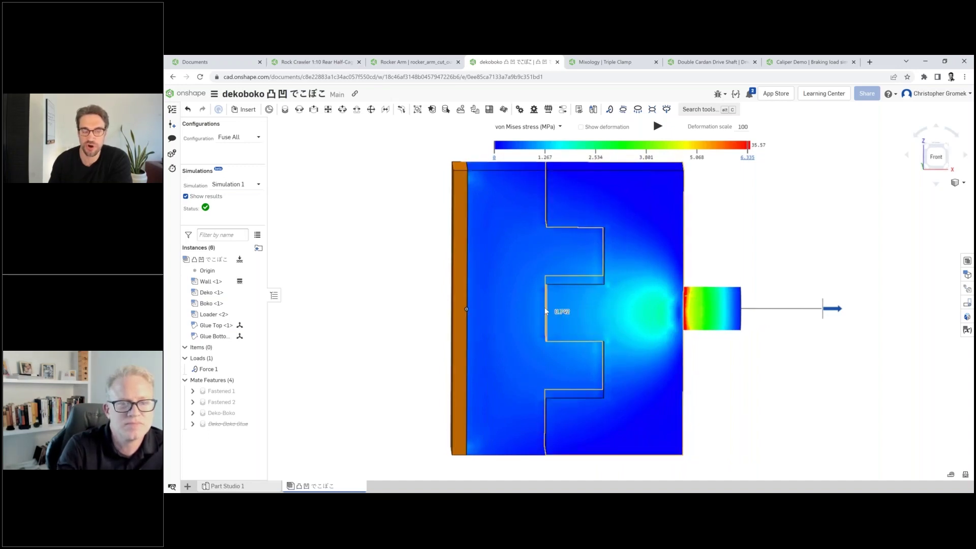
# - With results off and Deko temporarily hidden, examine the Deko-Boko mate's simulation connection to the Boko face, then cancel the edit
pyautogui.click(186, 196)
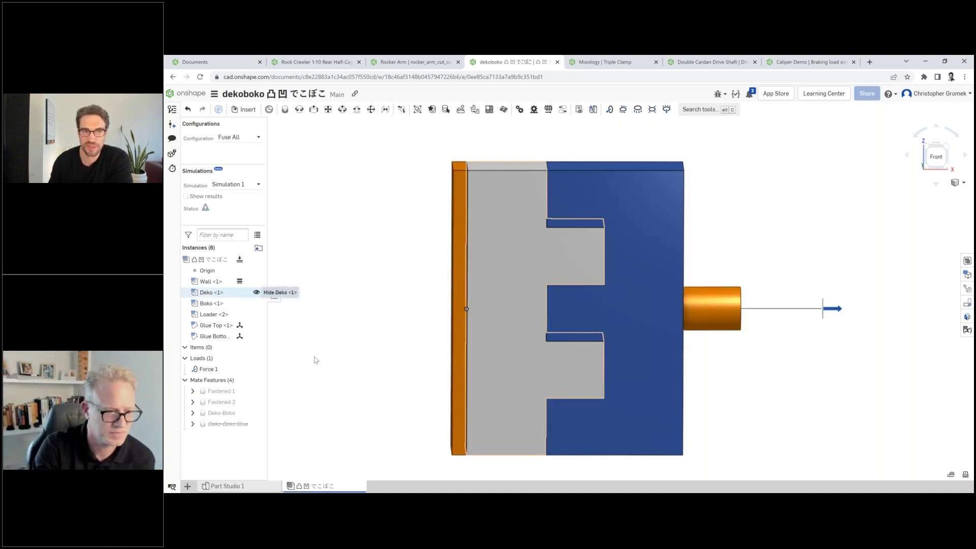
pyautogui.click(256, 293)
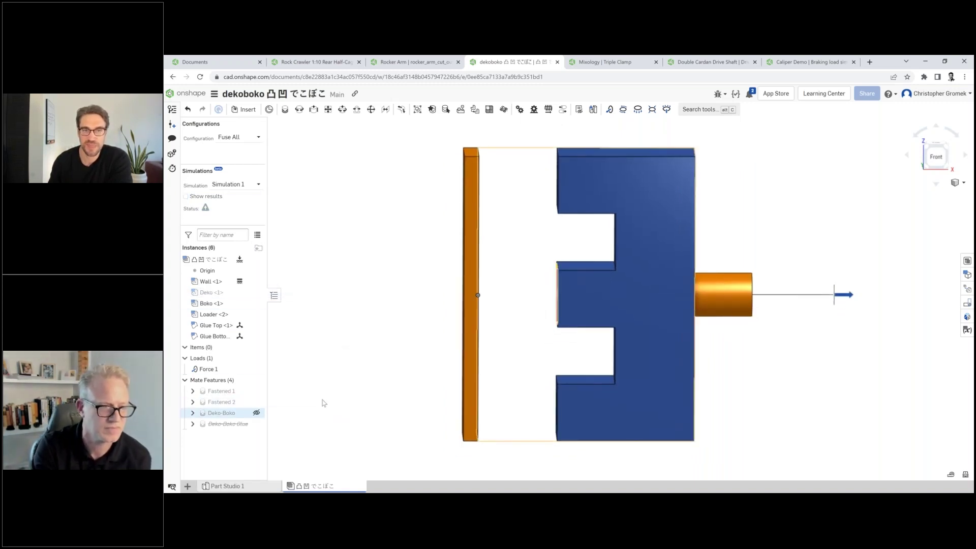
pyautogui.doubleClick(222, 412)
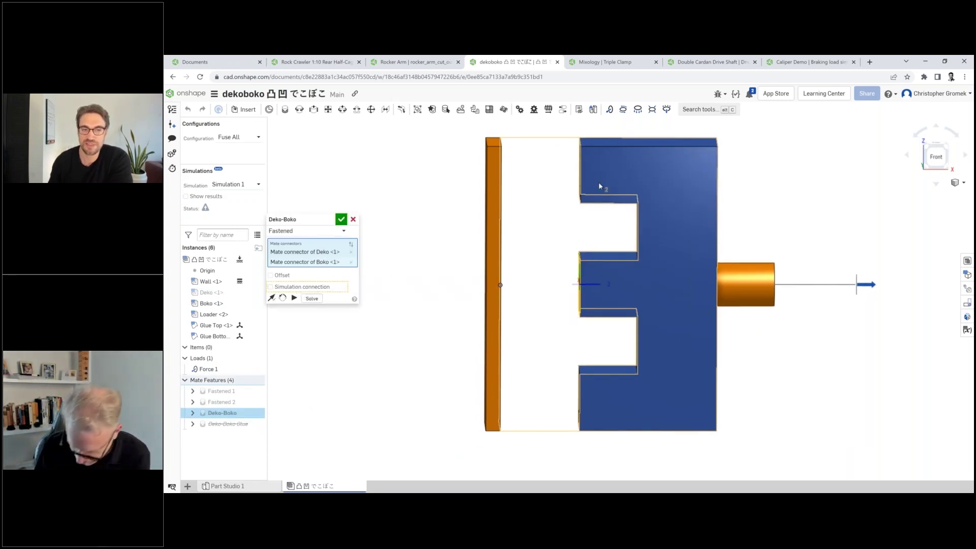
pyautogui.moveTo(658, 245); pyautogui.dragTo(617, 220, button='right')
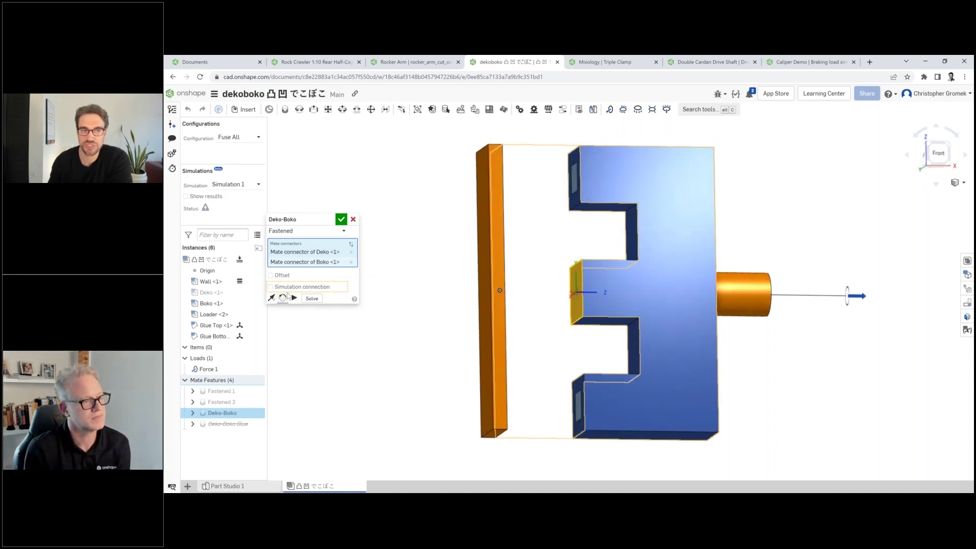
pyautogui.click(313, 288)
pyautogui.click(300, 309)
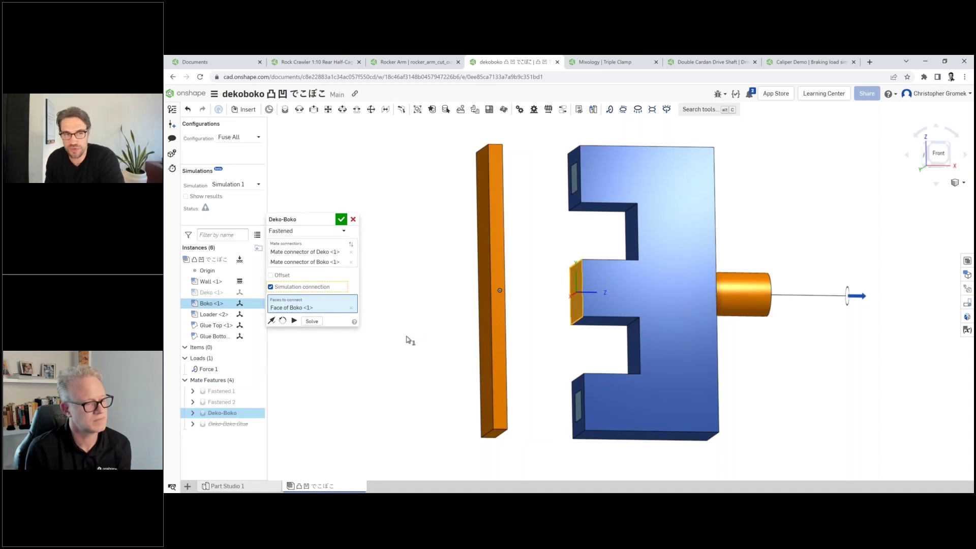
pyautogui.click(353, 221)
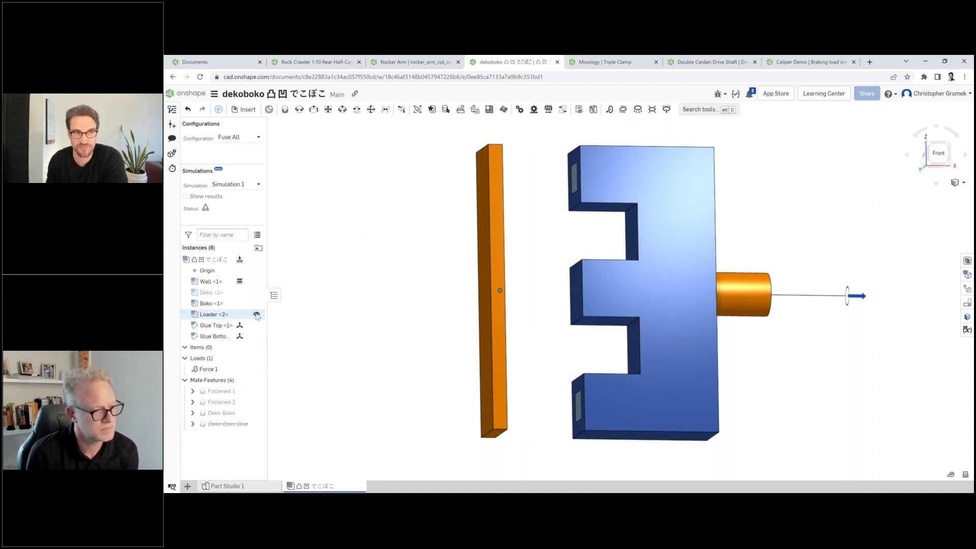
pyautogui.click(257, 292)
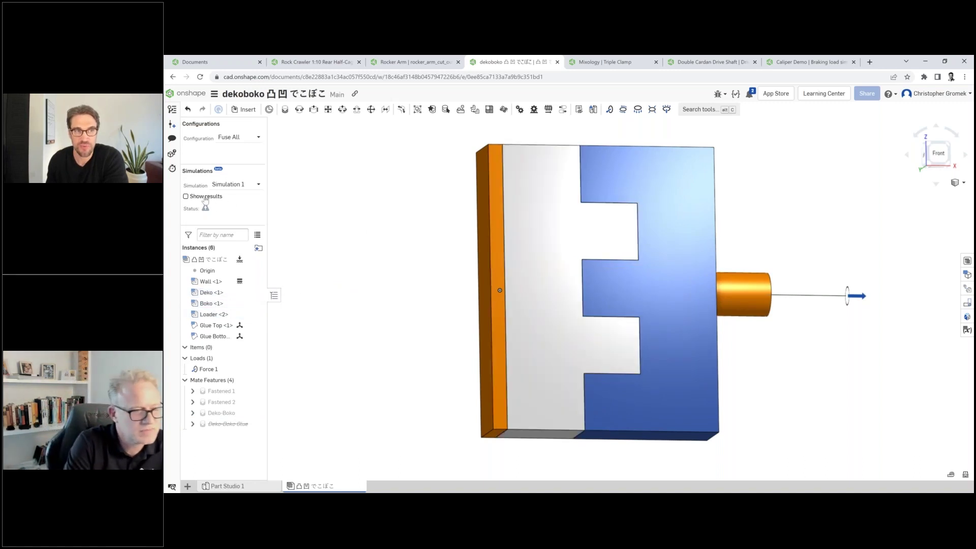
# - Switch the assembly configuration to Center Prong and inspect its animated deformation and von Mises stress around the middle prong
pyautogui.moveTo(379, 270); pyautogui.dragTo(386, 295, button='right')
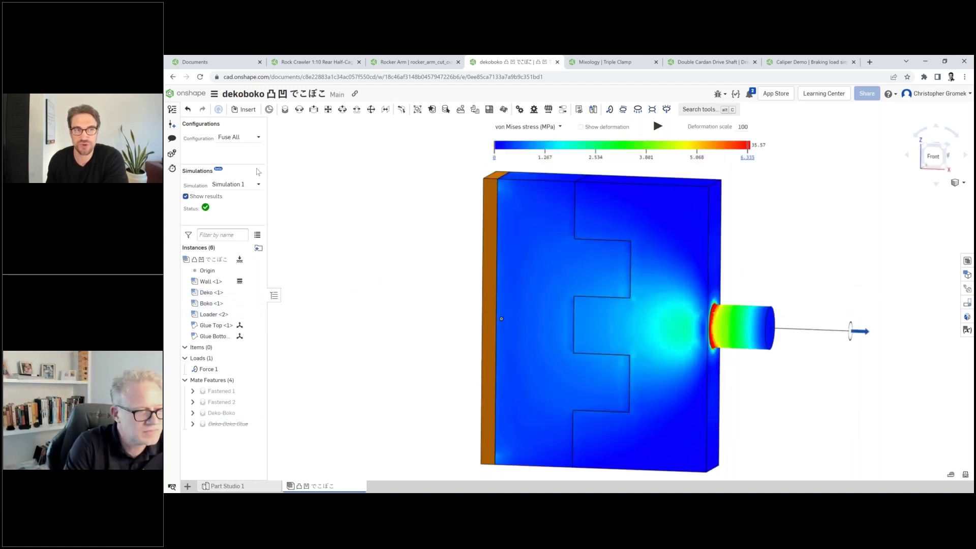
pyautogui.click(250, 140)
pyautogui.click(239, 157)
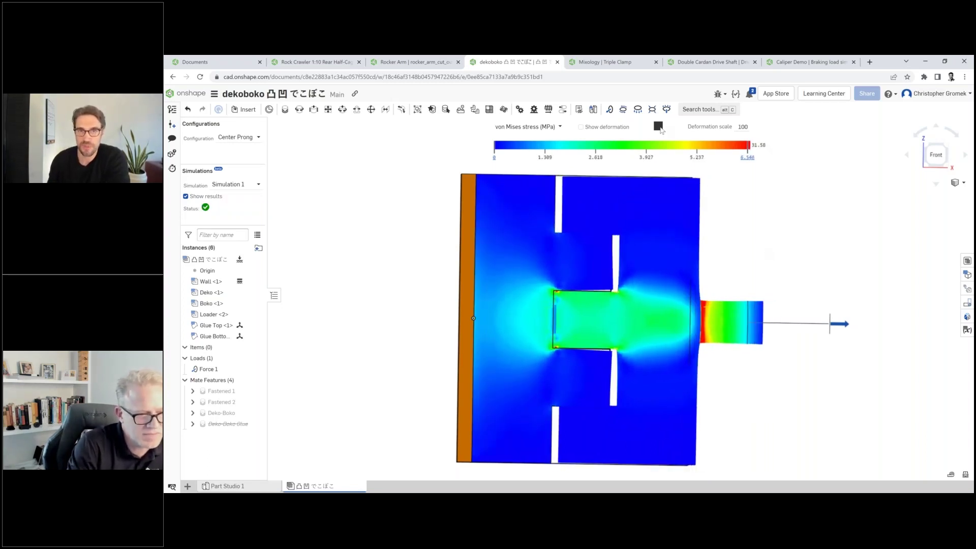
pyautogui.click(658, 126)
pyautogui.moveTo(747, 265); pyautogui.dragTo(761, 281, button='right')
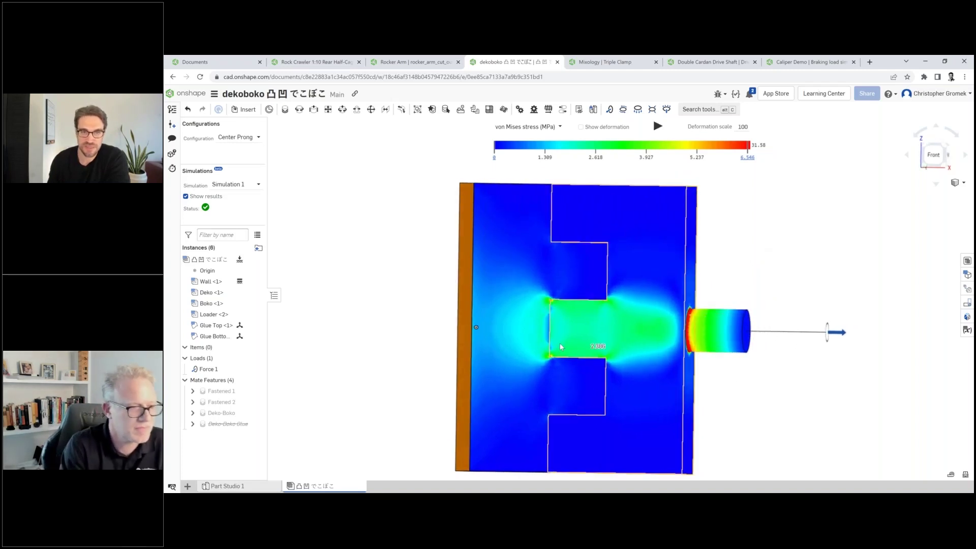
pyautogui.moveTo(671, 320); pyautogui.dragTo(646, 336, button='right')
pyautogui.moveTo(644, 334); pyautogui.dragTo(640, 325, button='middle')
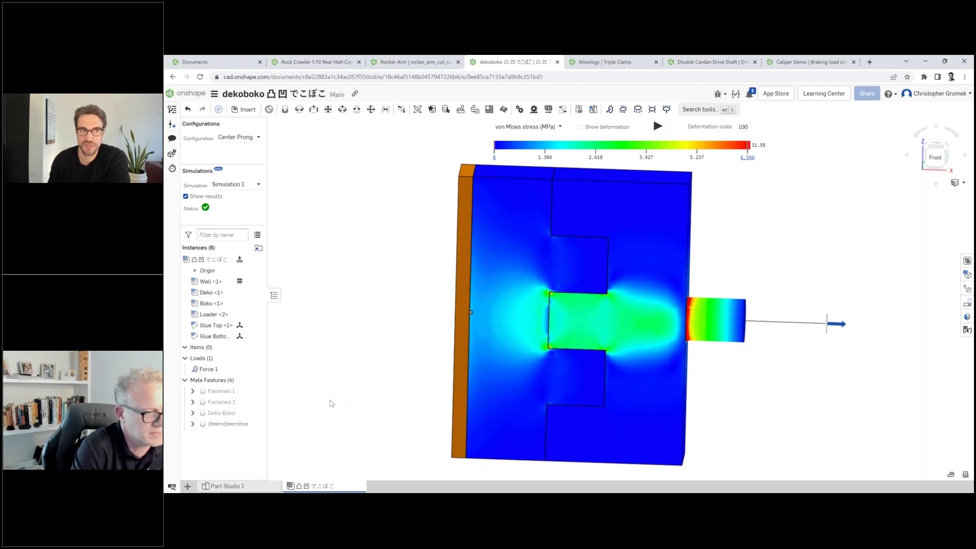
# - Turn off the results and open the Explode 1 view to examine the two glue patches between Deko and Boko
pyautogui.click(185, 197)
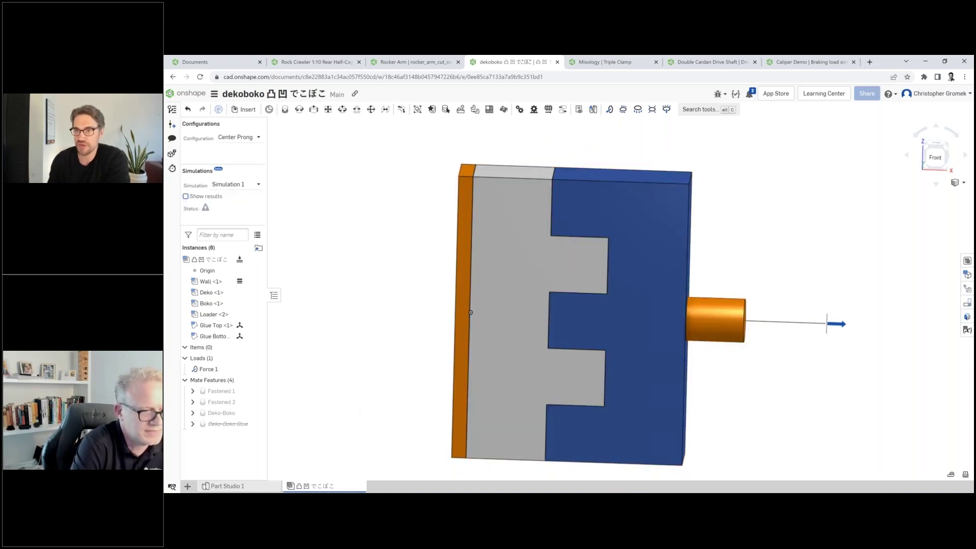
pyautogui.click(968, 289)
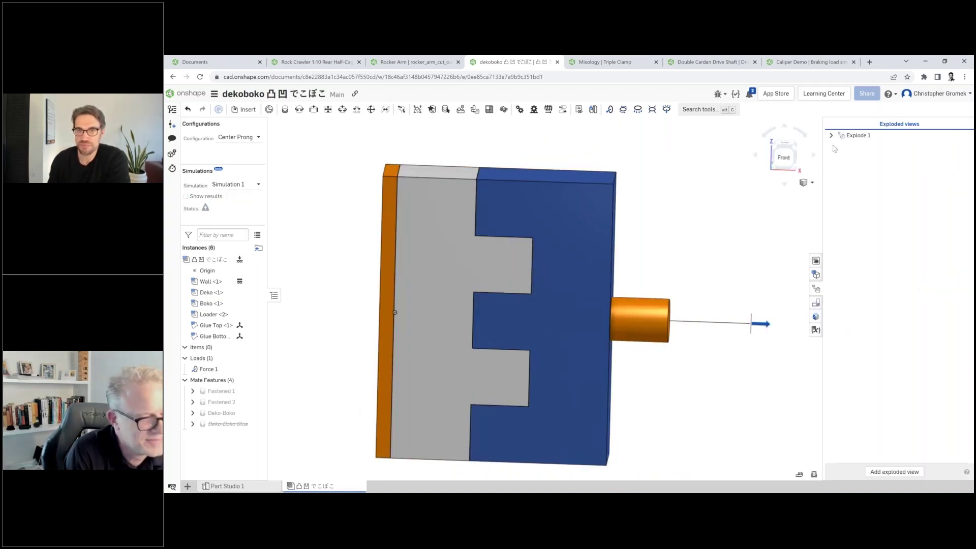
pyautogui.doubleClick(858, 136)
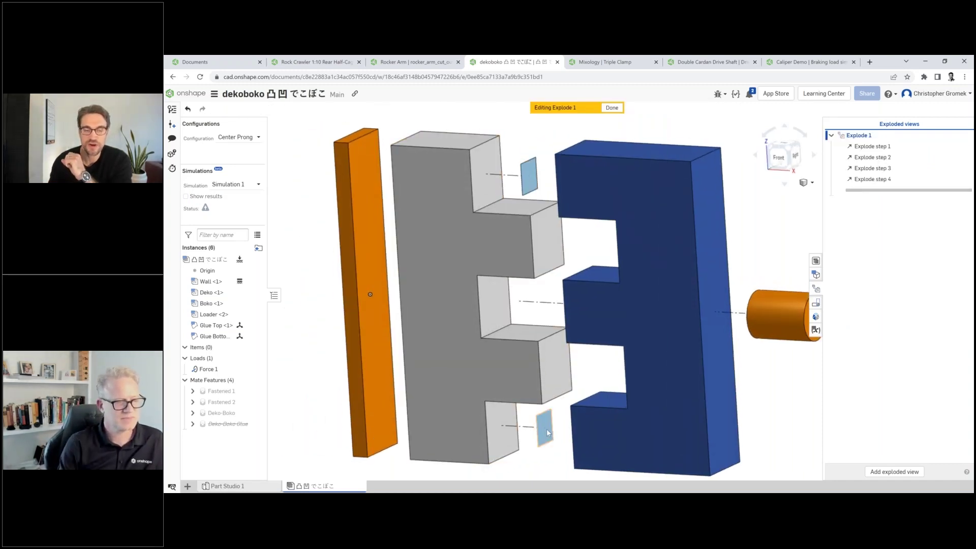
pyautogui.rightClick(558, 436)
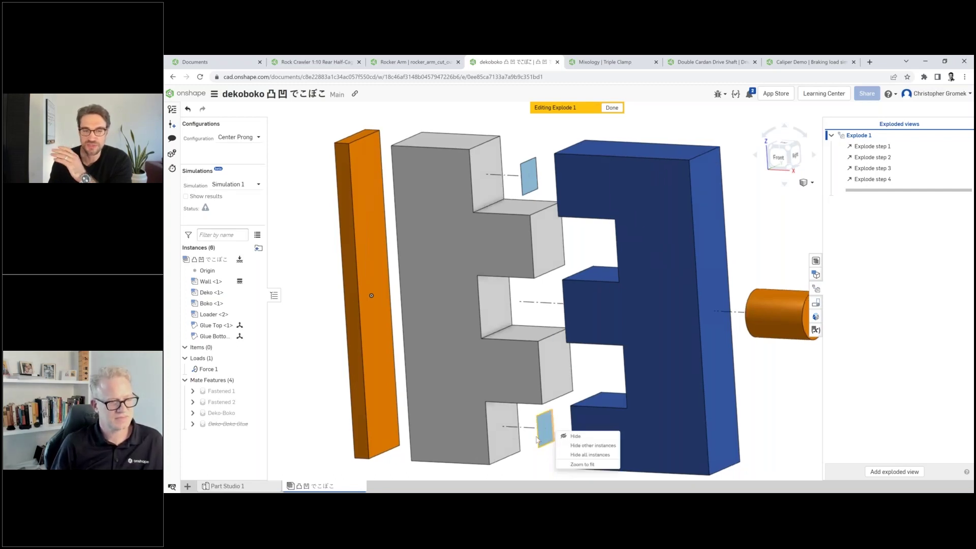
pyautogui.click(605, 369)
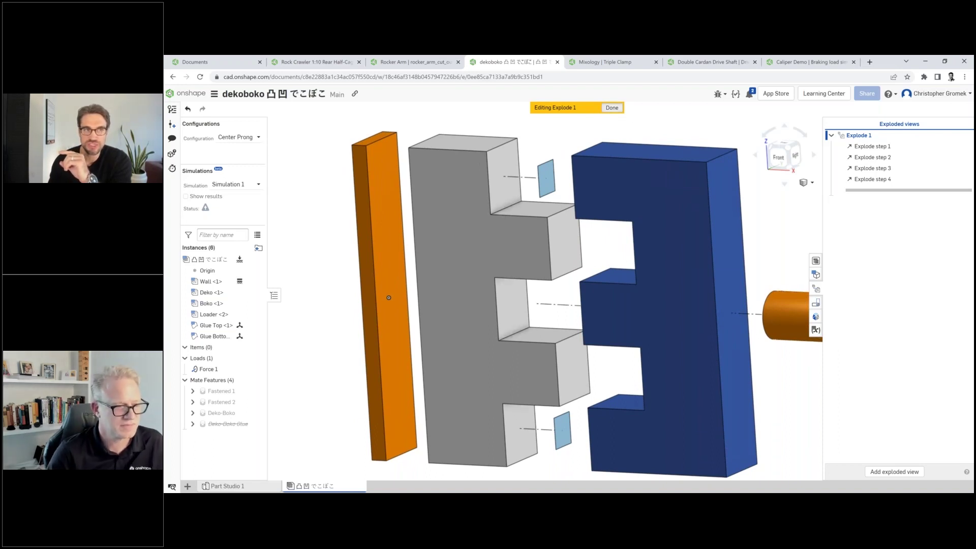
pyautogui.click(612, 108)
# - Set the assembly configuration to Glue Patches and show its simulation results
pyautogui.click(238, 137)
pyautogui.click(236, 171)
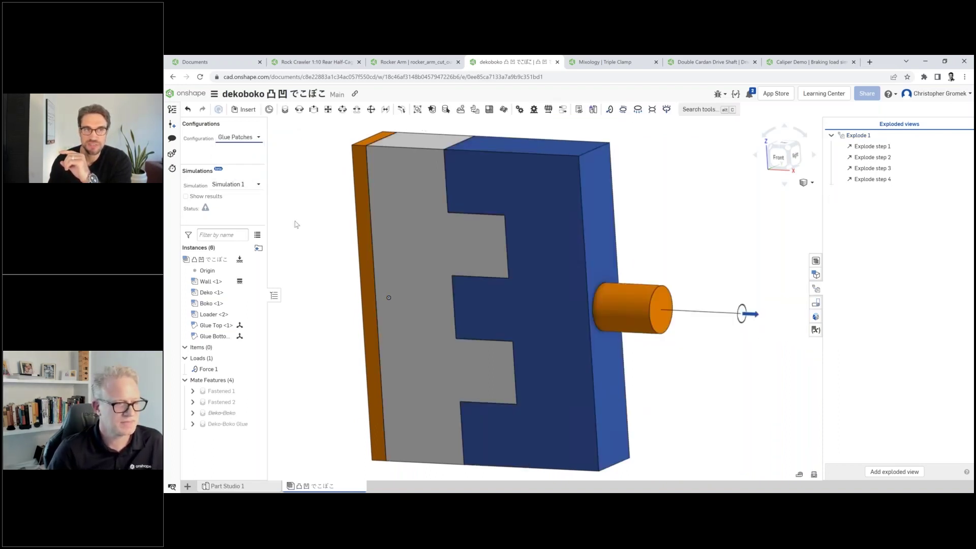
pyautogui.moveTo(351, 229); pyautogui.dragTo(402, 235, button='middle')
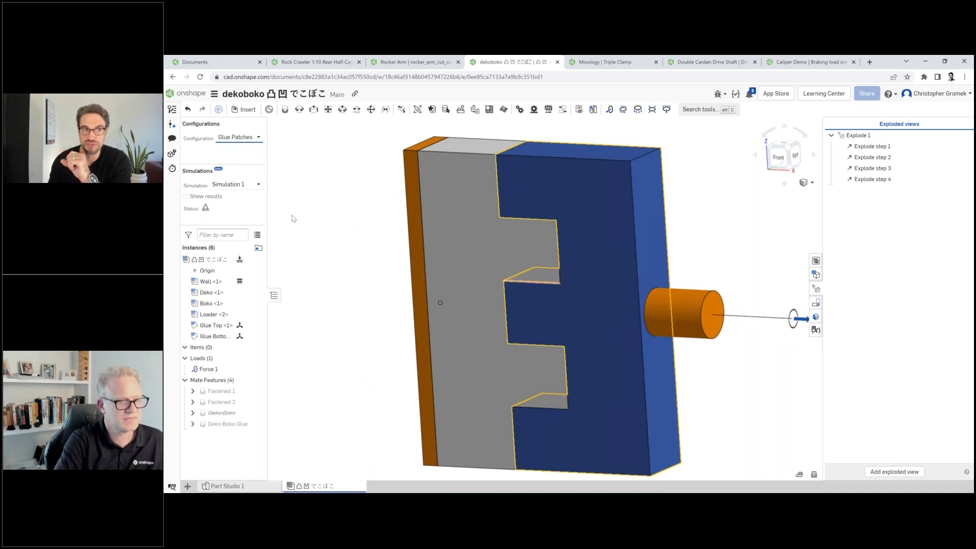
pyautogui.click(211, 203)
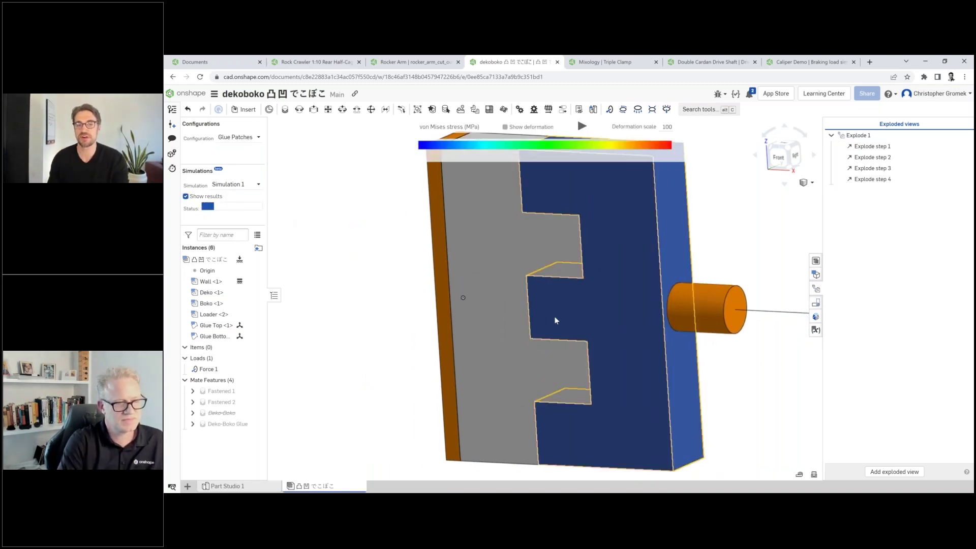
pyautogui.hotkey('shift', '1')
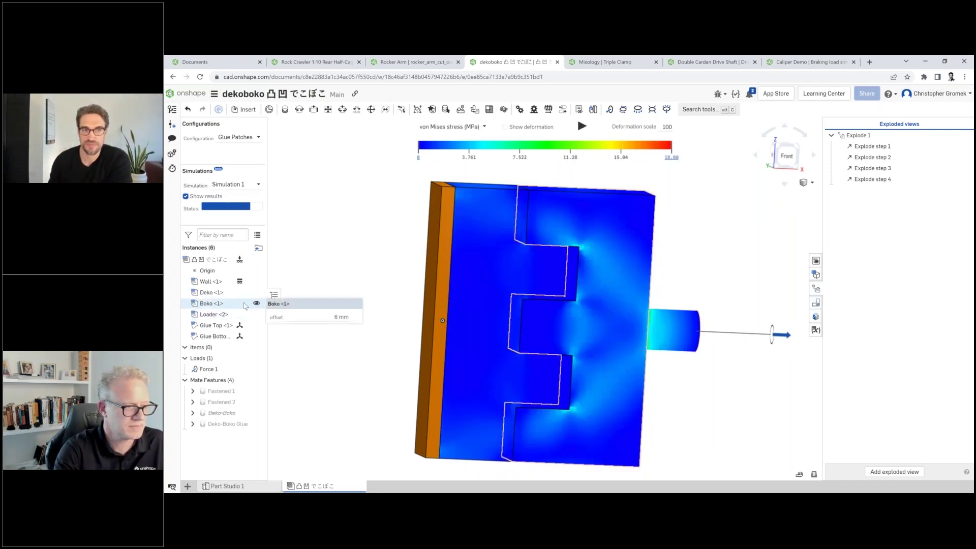
# - Isolate Boko to inspect its animated deformation and the stress at the glue patches, then restore all parts and stop the animation
pyautogui.rightClick(247, 306)
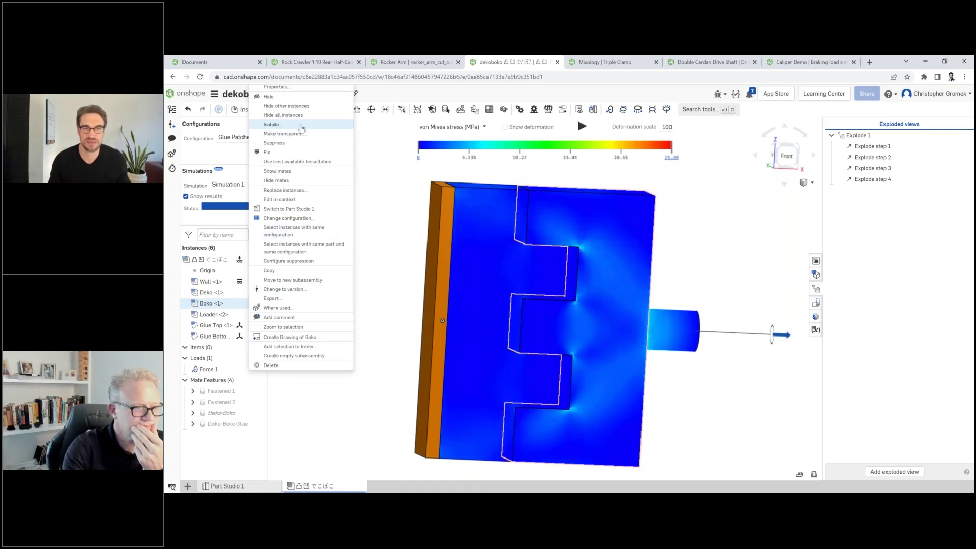
pyautogui.click(302, 125)
pyautogui.click(580, 125)
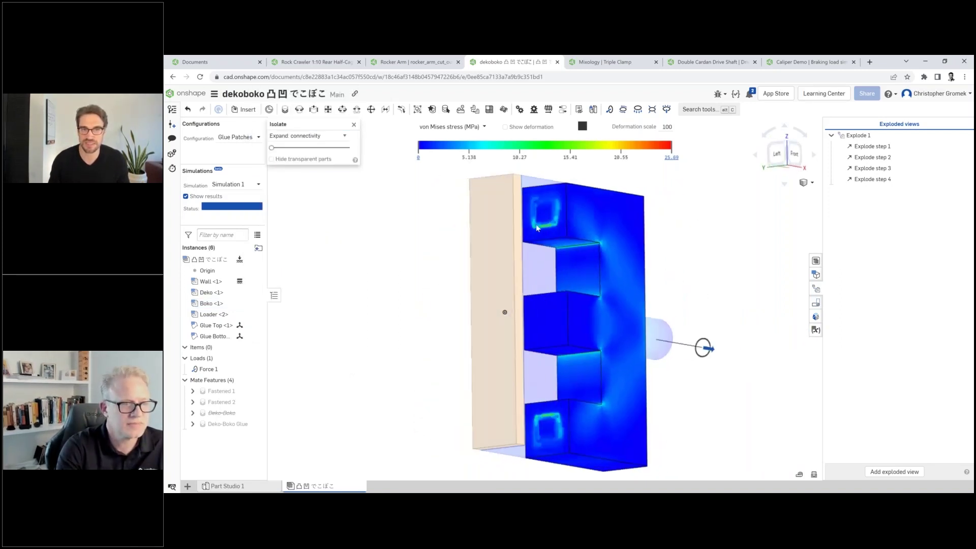
pyautogui.moveTo(618, 360); pyautogui.dragTo(580, 364, button='right')
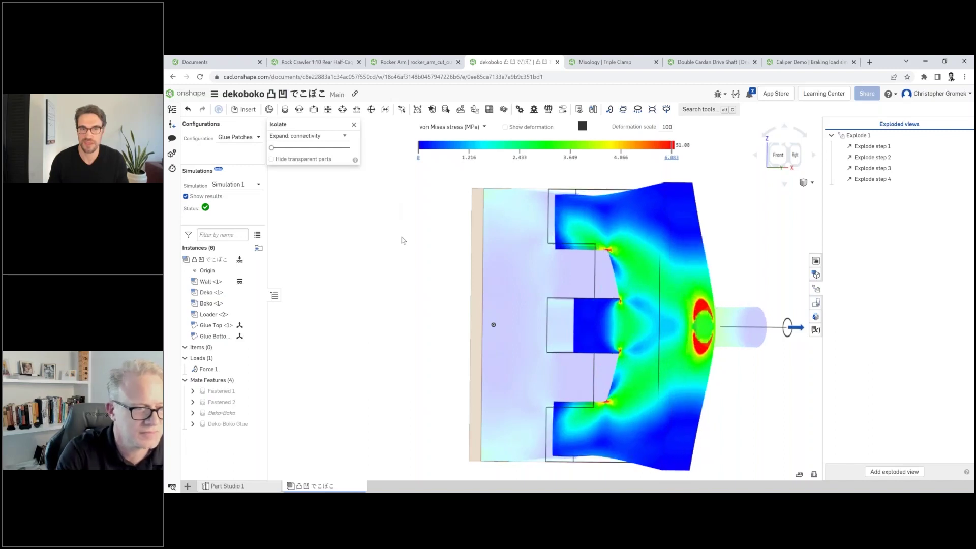
pyautogui.click(354, 124)
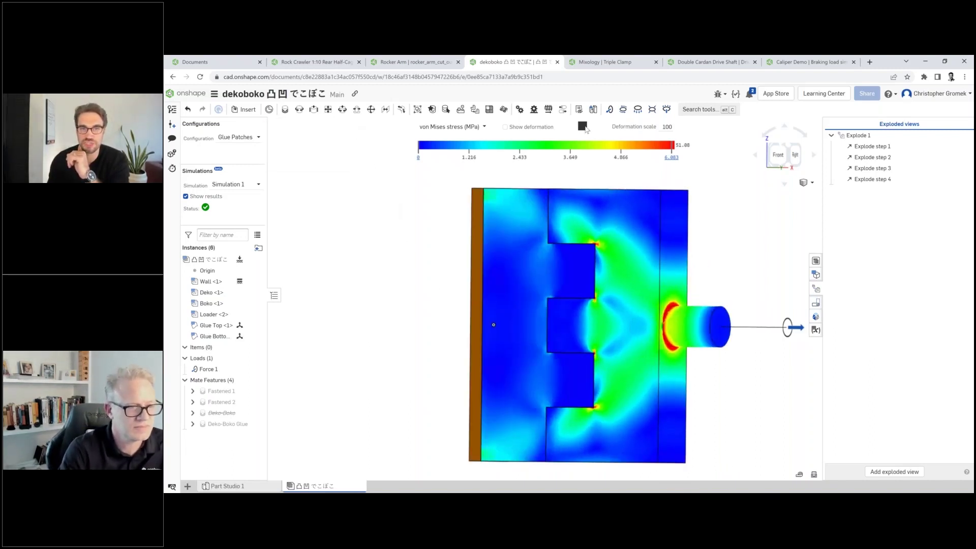
pyautogui.moveTo(606, 379); pyautogui.dragTo(657, 362, button='right')
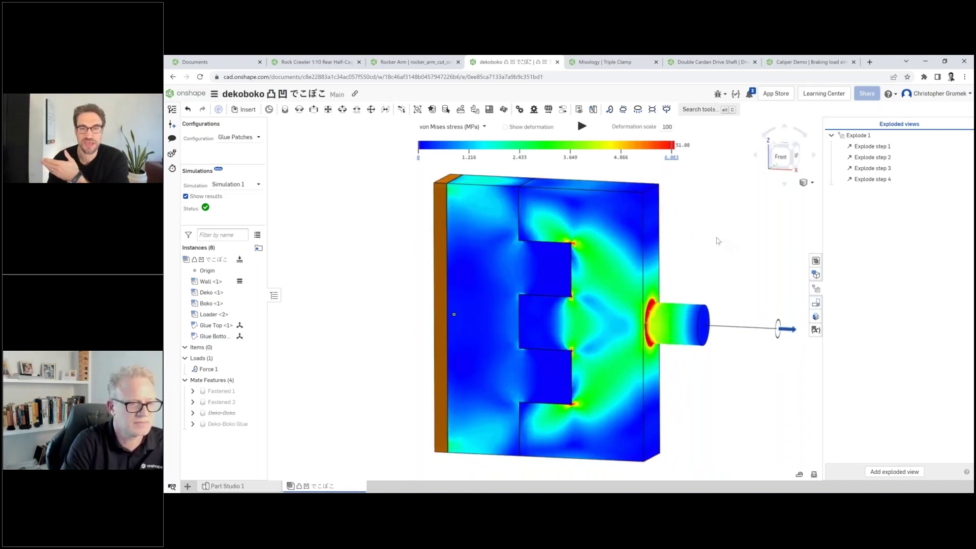
# - Switch to the Mixology document's Triple Clamp assembly and isolate the Triple Clamp part to examine its mesh geometry, then restore the other parts
pyautogui.click(615, 63)
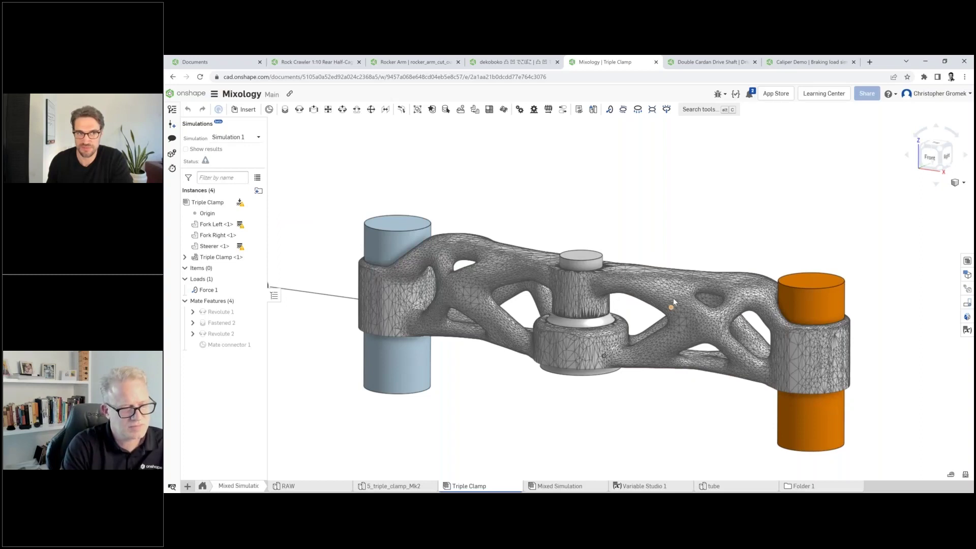
pyautogui.rightClick(235, 258)
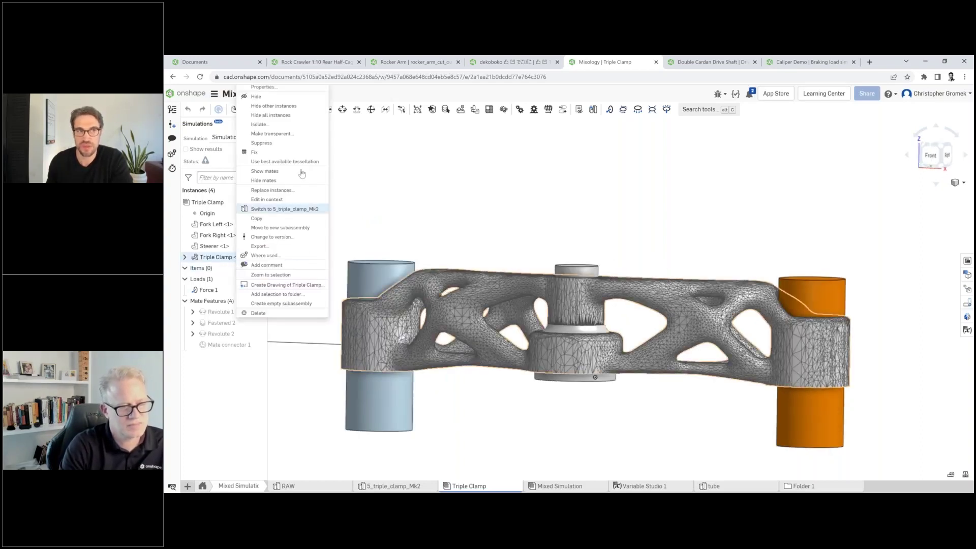
pyautogui.click(298, 124)
pyautogui.moveTo(618, 327); pyautogui.dragTo(621, 304, button='right')
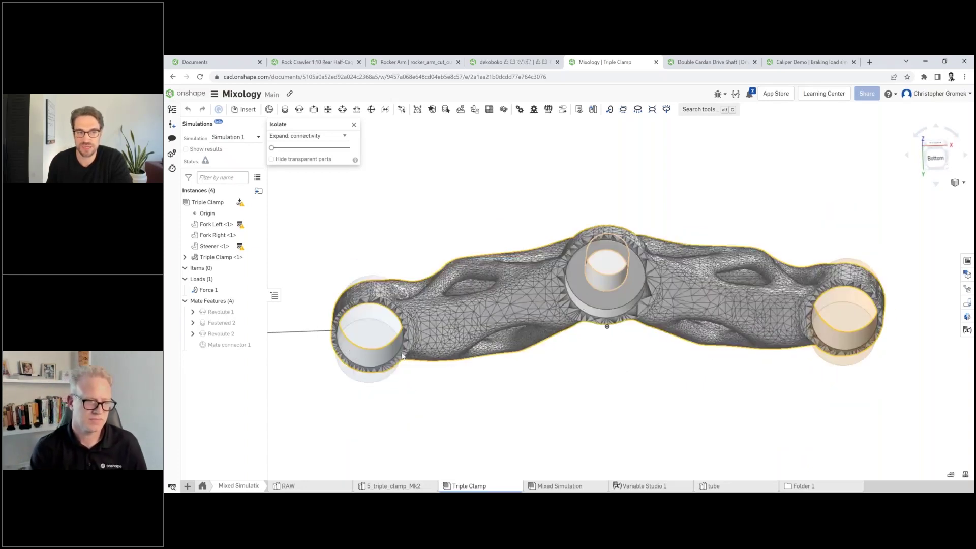
pyautogui.moveTo(386, 346); pyautogui.dragTo(652, 309, button='right')
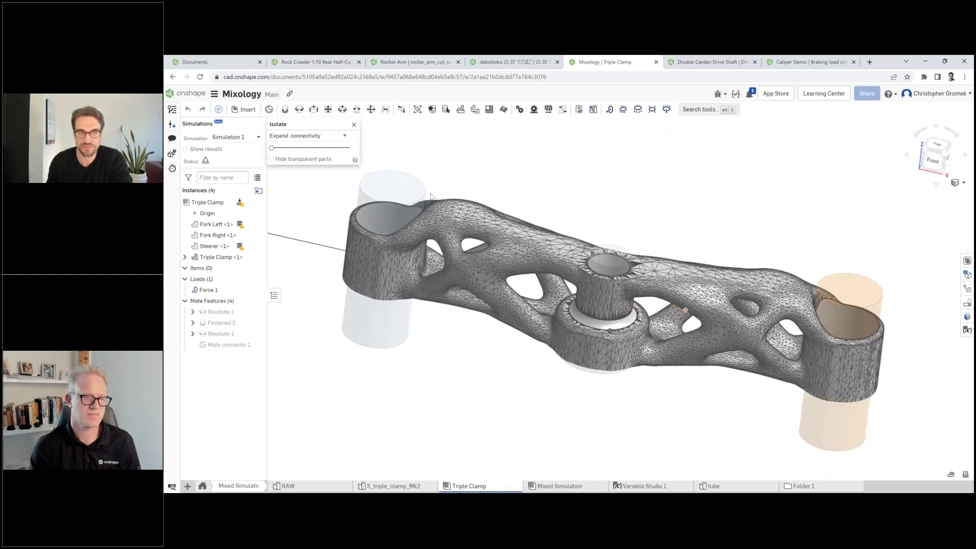
pyautogui.click(355, 125)
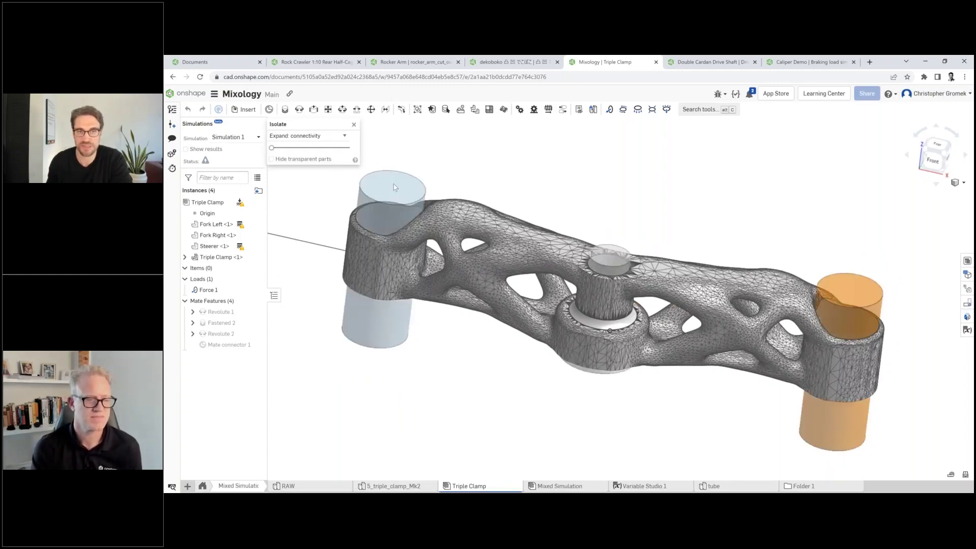
# - Show the Simulation 1 results on the triple clamp and open the table of simulations, loads and settings
pyautogui.moveTo(585, 217); pyautogui.dragTo(523, 234, button='right')
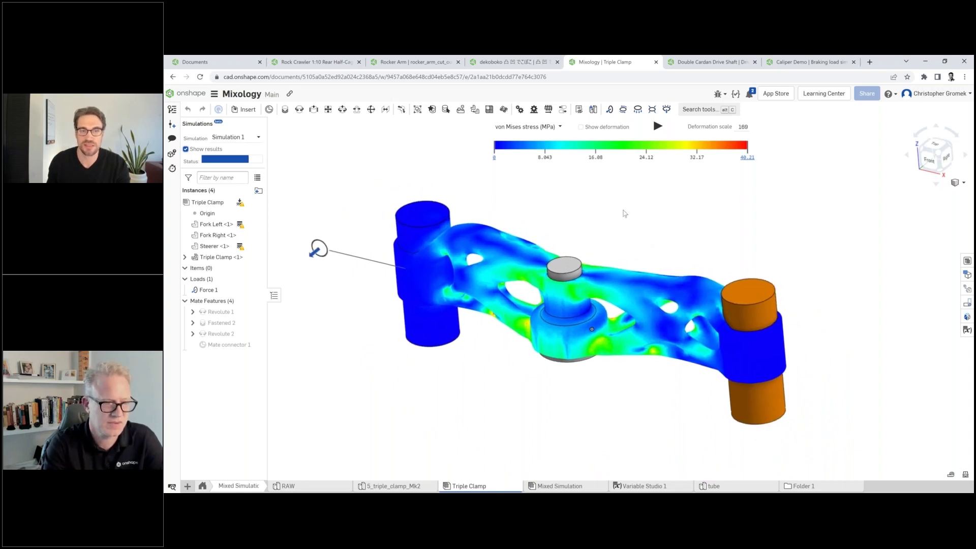
pyautogui.click(967, 318)
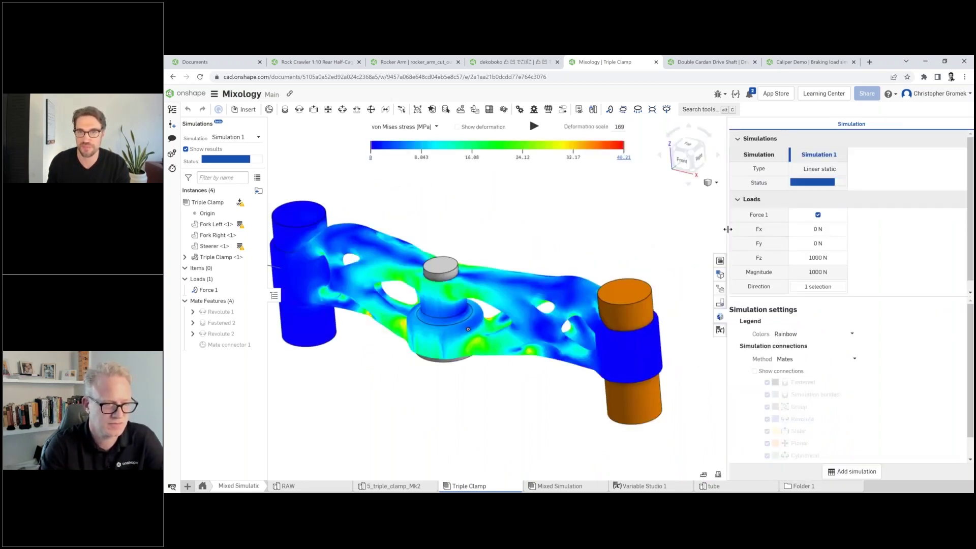
pyautogui.moveTo(728, 229); pyautogui.dragTo(734, 229)
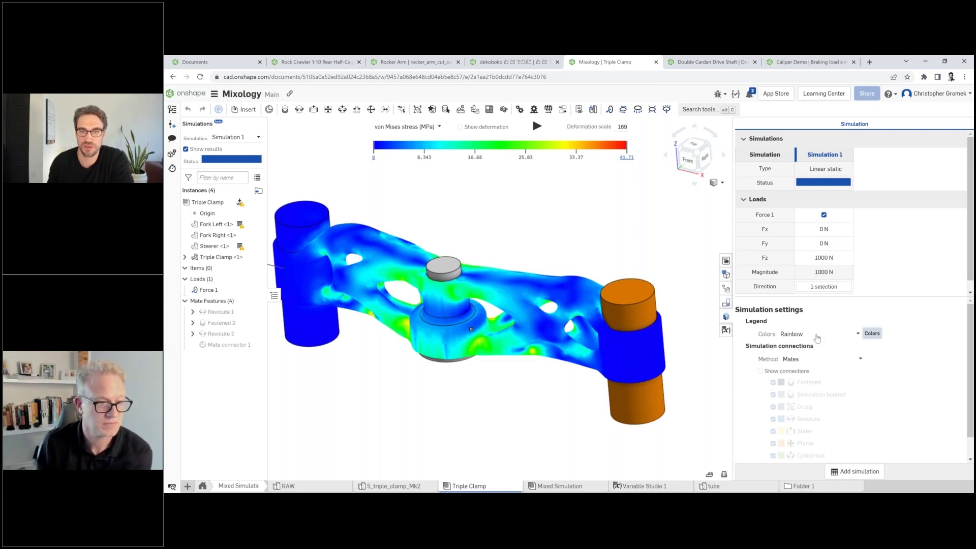
# - Compare alternative legend color schemes, including Blue → Red, and set the simulation legend colors to Plasma
pyautogui.click(817, 338)
pyautogui.click(823, 355)
pyautogui.click(823, 334)
pyautogui.click(797, 359)
pyautogui.click(816, 334)
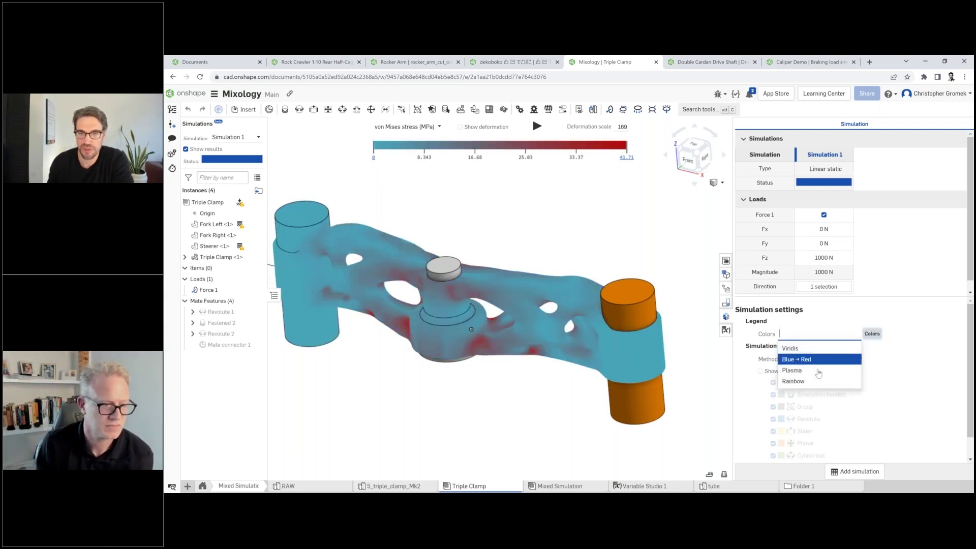
pyautogui.click(818, 371)
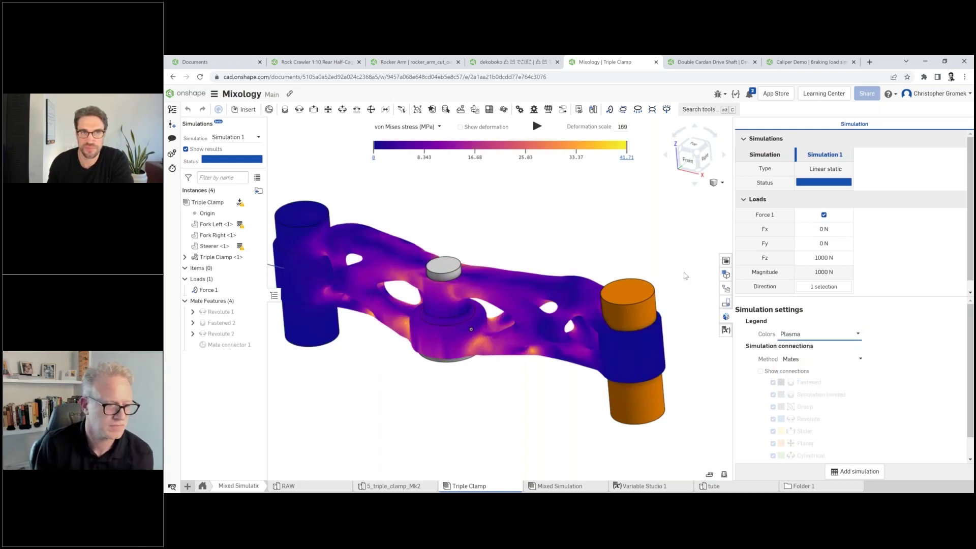
# - Change the displayed result for Simulation 1 to Signed von Mises stress
pyautogui.moveTo(597, 242); pyautogui.dragTo(583, 251, button='right')
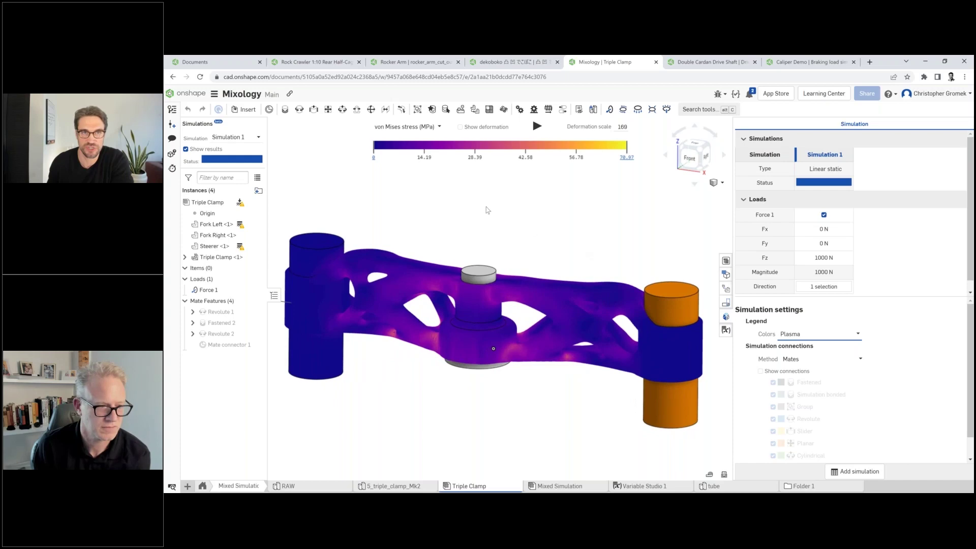
pyautogui.moveTo(505, 207); pyautogui.dragTo(506, 209, button='middle')
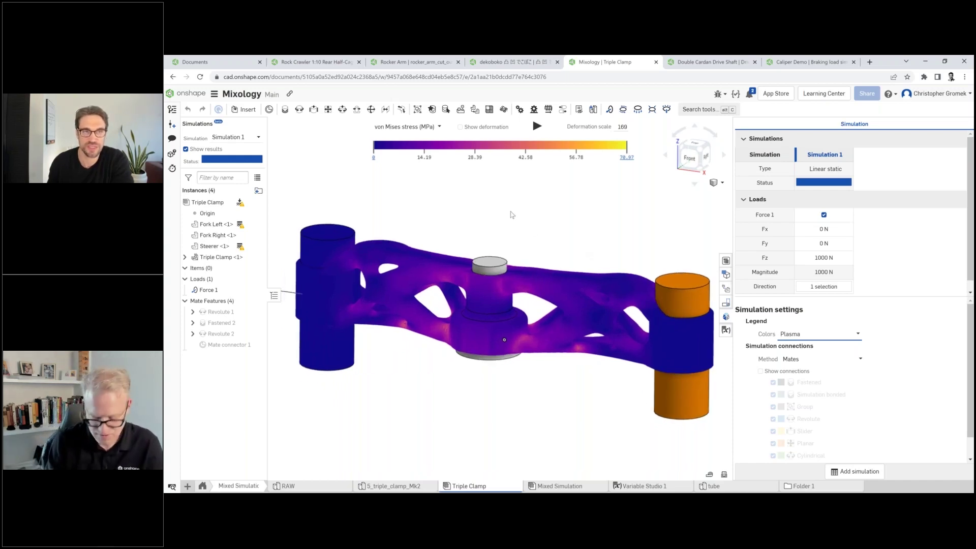
pyautogui.click(438, 127)
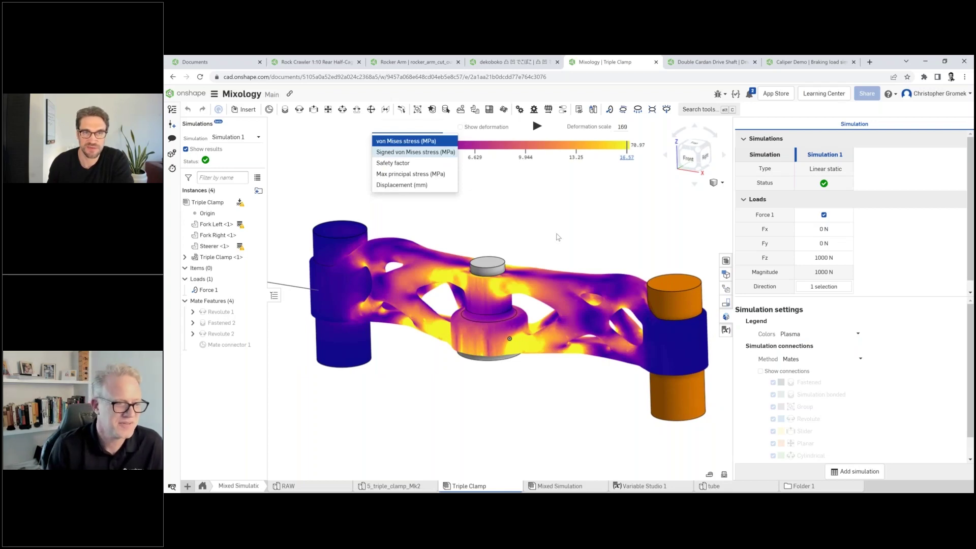
pyautogui.press('Return')
# - Examine the signed von Mises stress distribution along the clamp's arms and around the steerer from several angles
pyautogui.moveTo(556, 236); pyautogui.dragTo(441, 266, button='right')
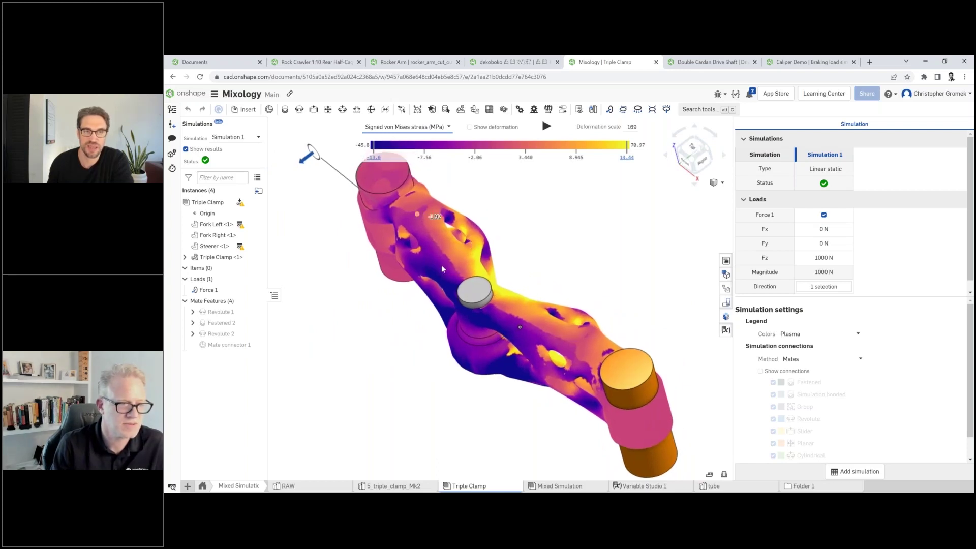
pyautogui.hotkey('shift', '1')
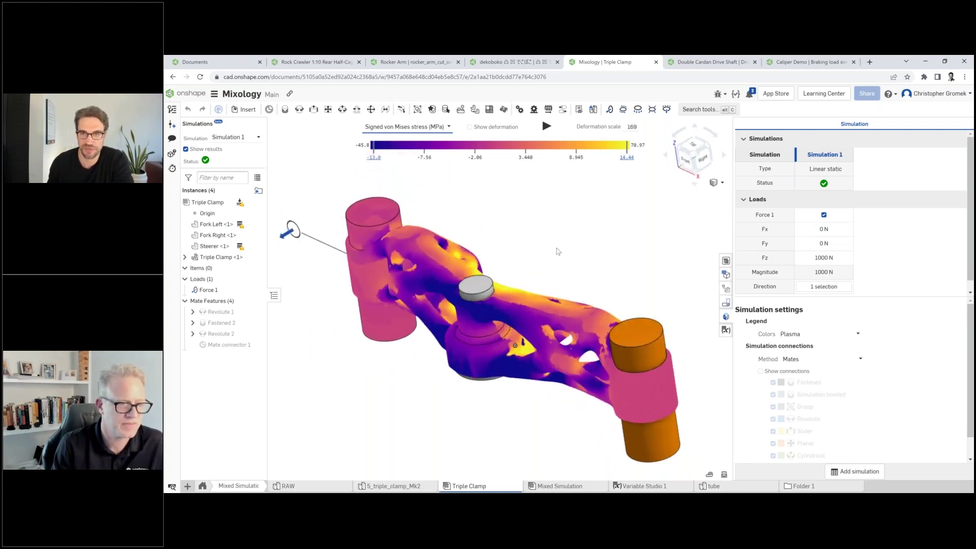
pyautogui.moveTo(555, 233); pyautogui.dragTo(549, 239, button='right')
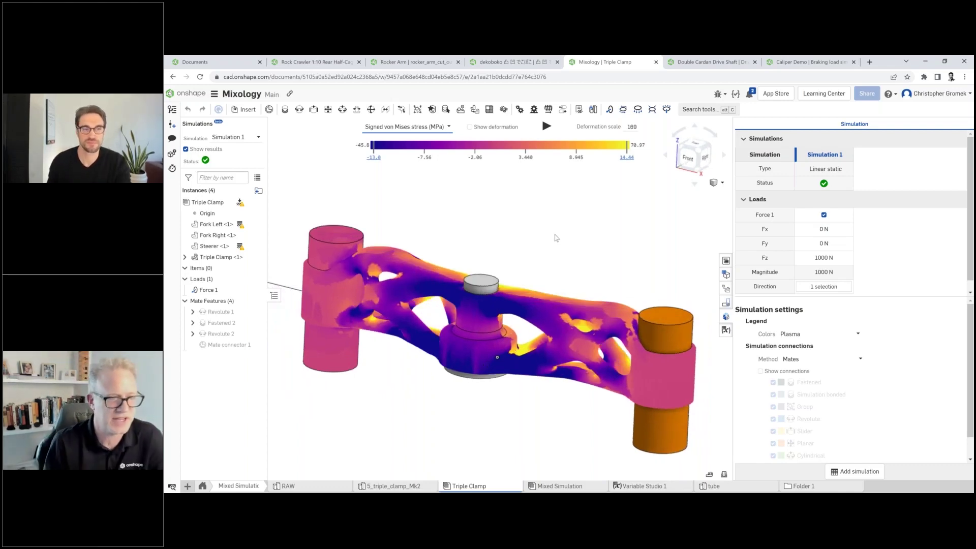
pyautogui.moveTo(563, 235); pyautogui.dragTo(563, 232, button='right')
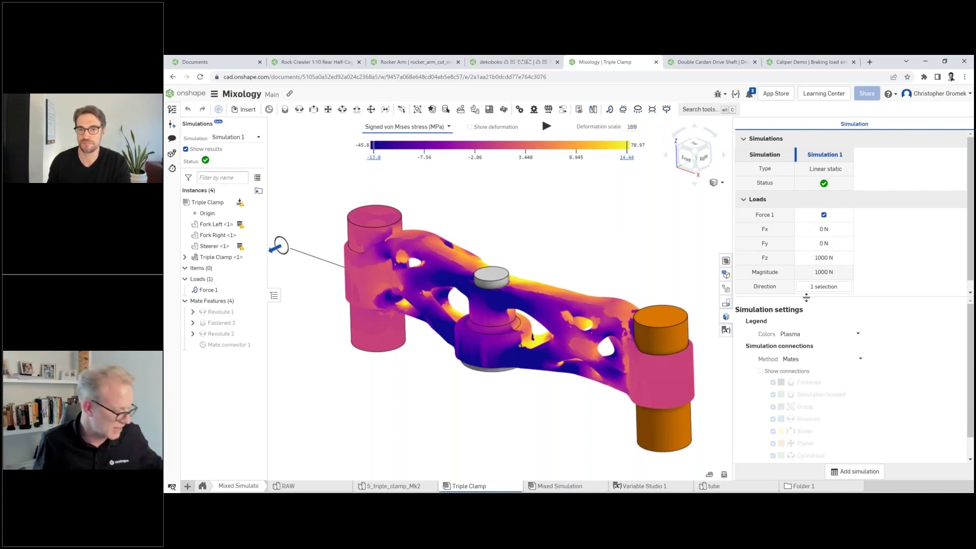
pyautogui.moveTo(808, 297); pyautogui.dragTo(809, 325)
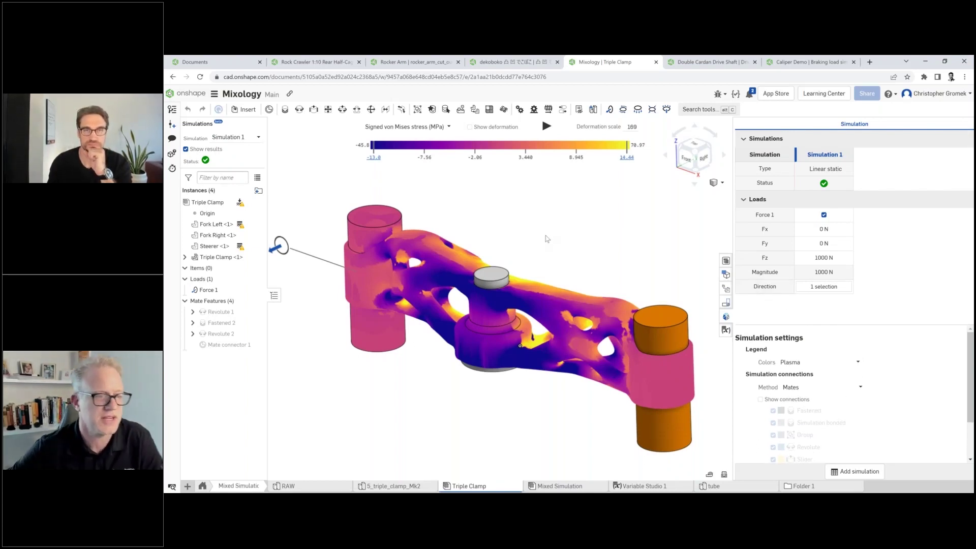
pyautogui.moveTo(549, 240); pyautogui.dragTo(594, 247, button='right')
pyautogui.moveTo(594, 248); pyautogui.dragTo(605, 229, button='middle')
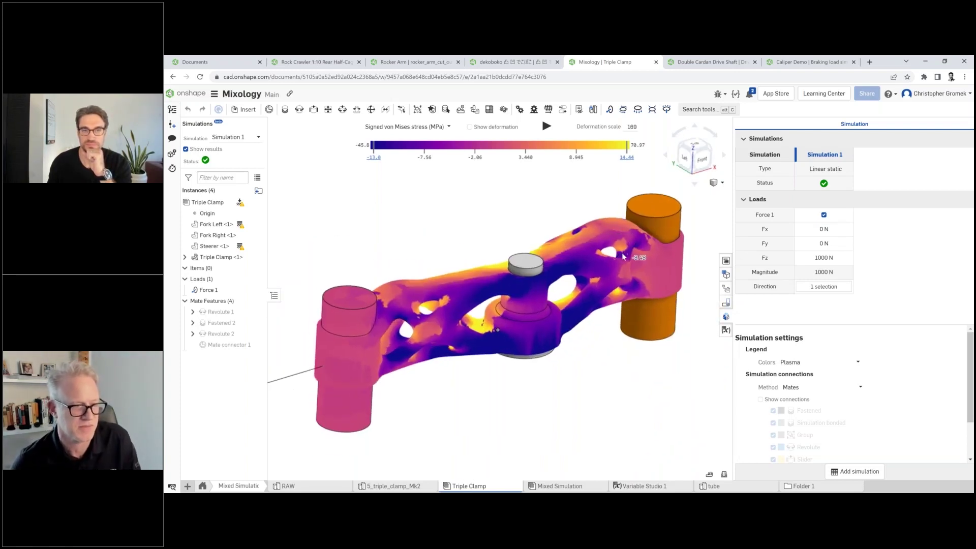
pyautogui.moveTo(533, 249); pyautogui.dragTo(546, 257, button='middle')
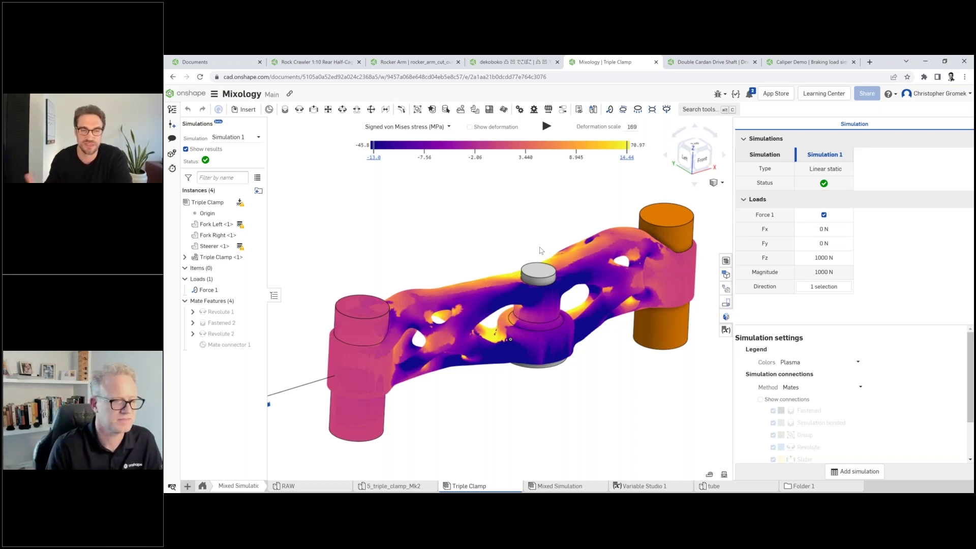
pyautogui.moveTo(533, 392); pyautogui.dragTo(534, 392, button='right')
pyautogui.moveTo(418, 260); pyautogui.dragTo(415, 270, button='middle')
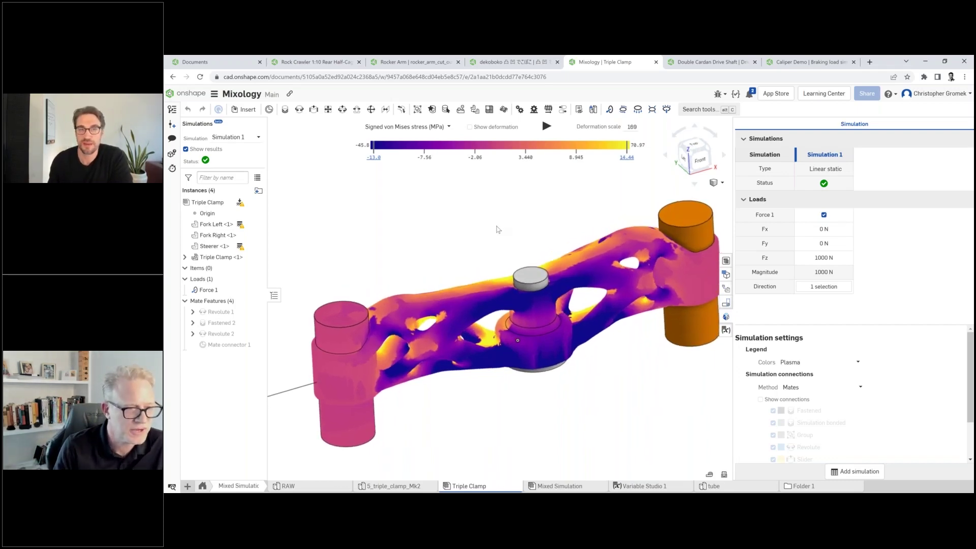
pyautogui.moveTo(499, 229); pyautogui.dragTo(504, 224, button='middle')
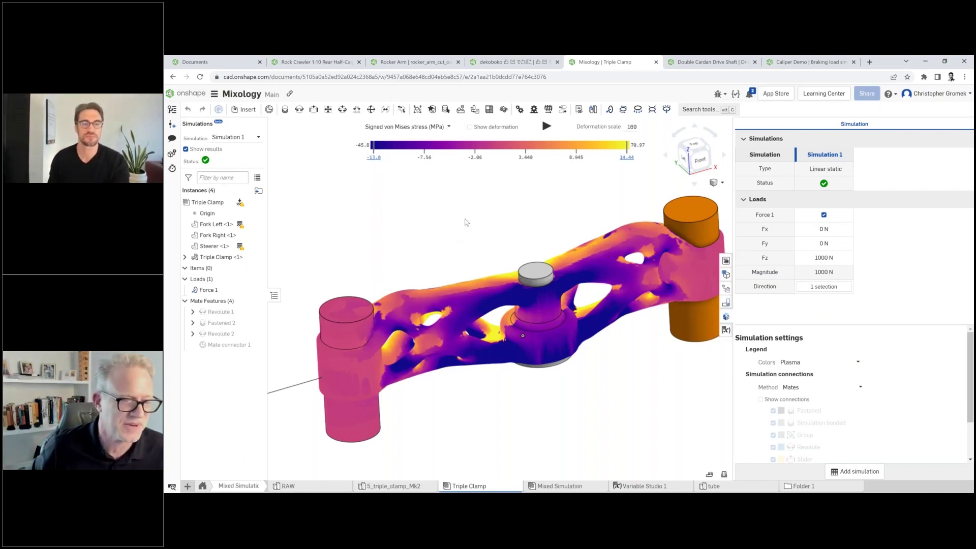
# - Turn off the results and add a 1.0e+6 N*mm Z moment to Fork Right, using Mate connector 1 as the load direction
pyautogui.click(186, 149)
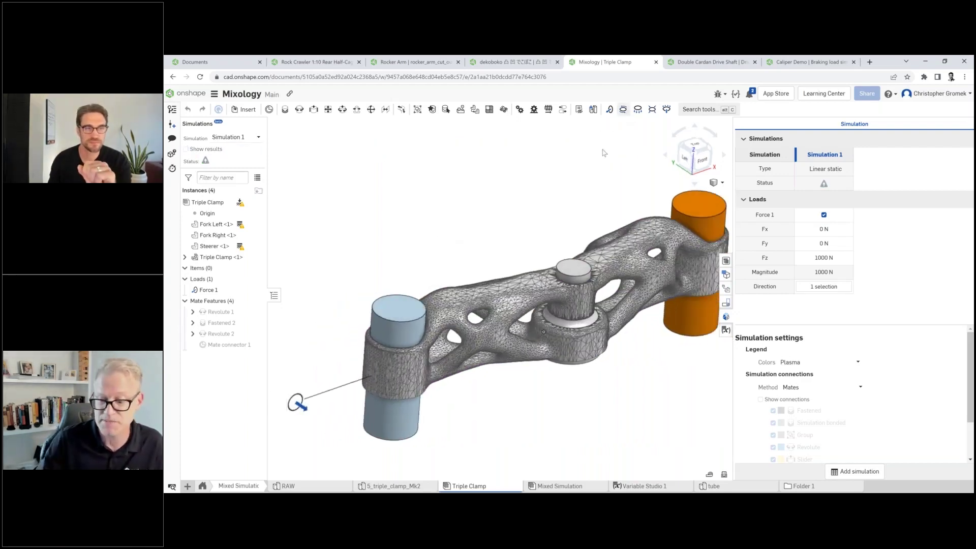
pyautogui.click(623, 109)
pyautogui.click(402, 301)
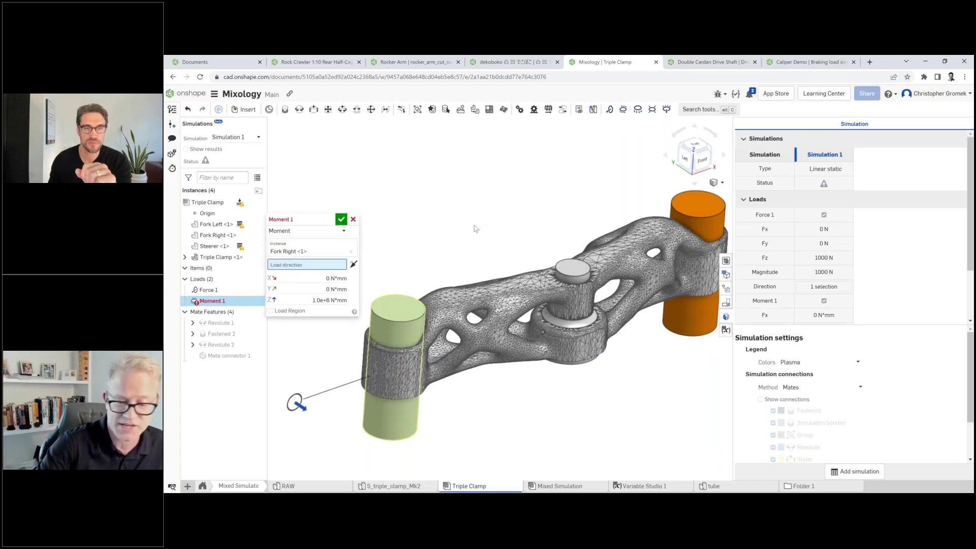
pyautogui.moveTo(476, 229); pyautogui.dragTo(499, 256, button='right')
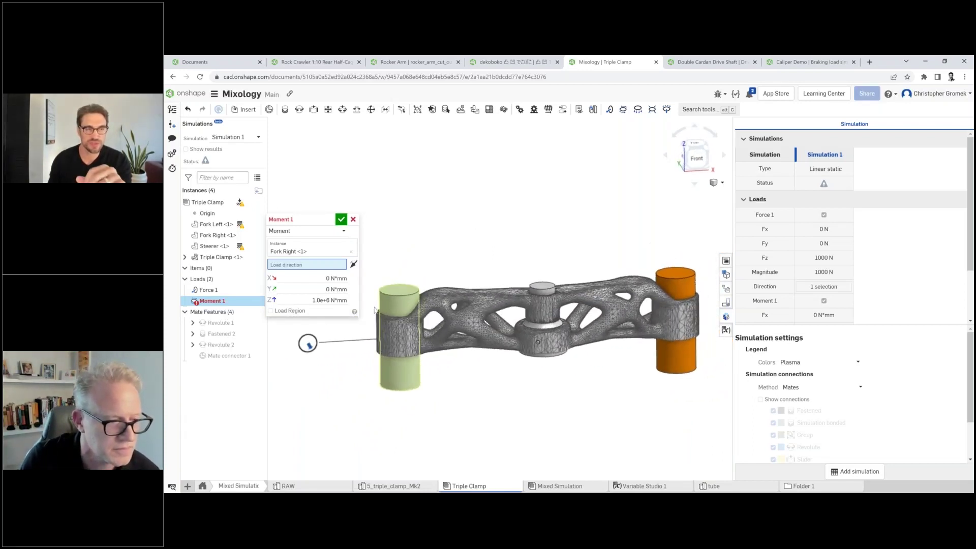
pyautogui.moveTo(478, 361); pyautogui.dragTo(501, 389, button='right')
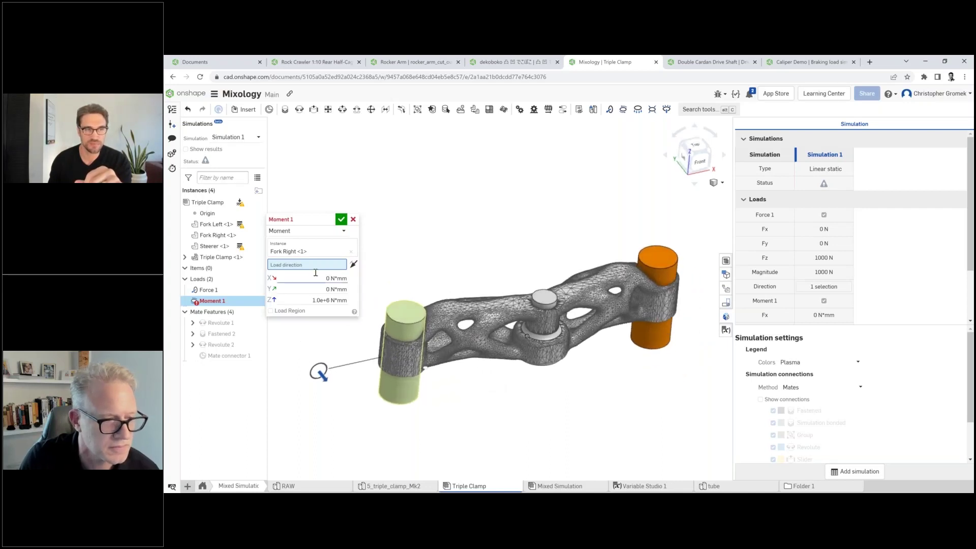
pyautogui.click(229, 356)
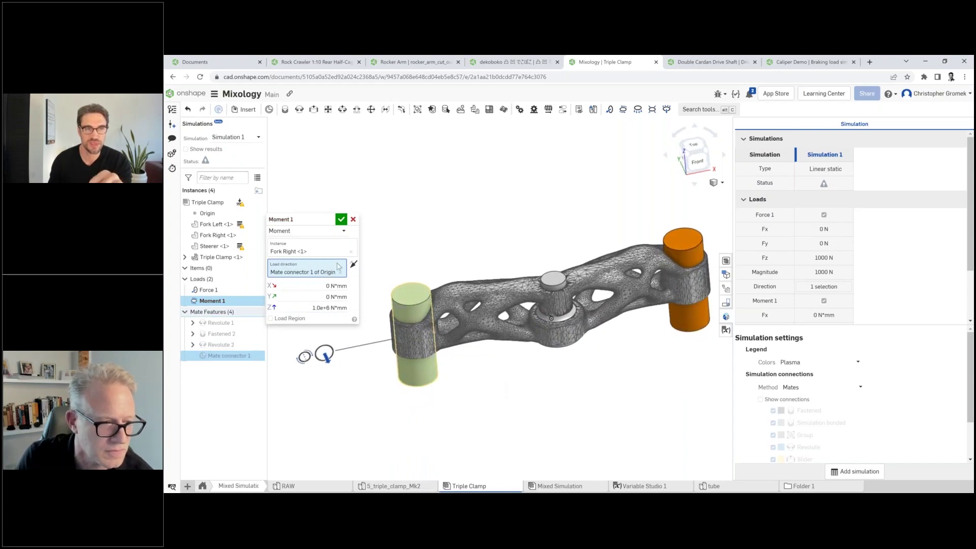
pyautogui.click(341, 220)
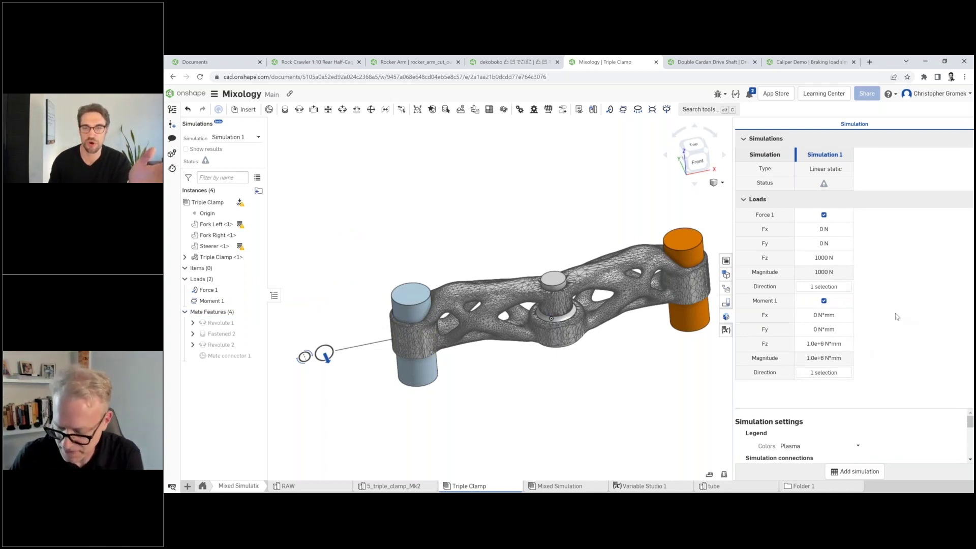
# - Add a second simulation, excluding Force 1 from Simulation 2 and Moment 1 from Simulation 1
pyautogui.click(845, 470)
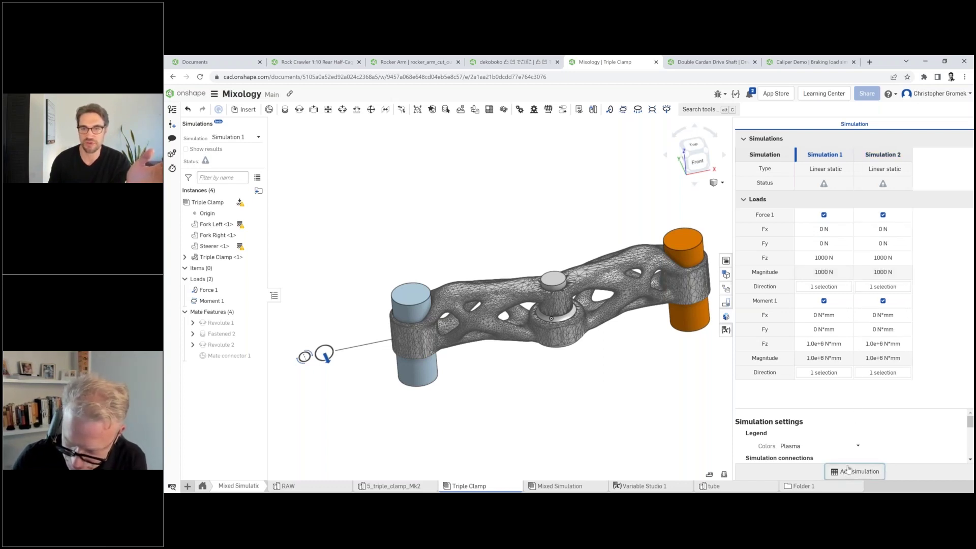
pyautogui.click(883, 216)
pyautogui.click(824, 301)
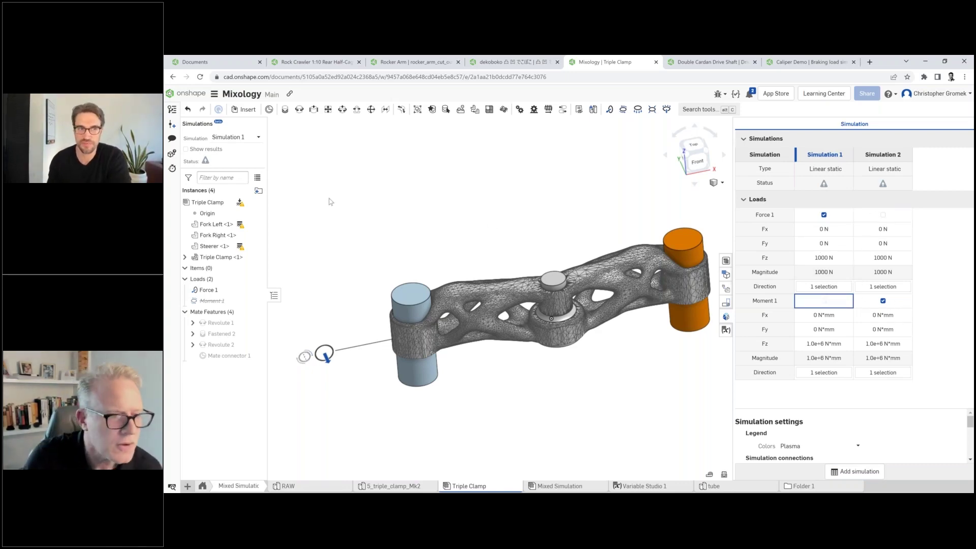
# - Make Simulation 2 the active simulation and show its results to start the moment-only analysis
pyautogui.click(244, 137)
pyautogui.click(196, 154)
pyautogui.click(190, 149)
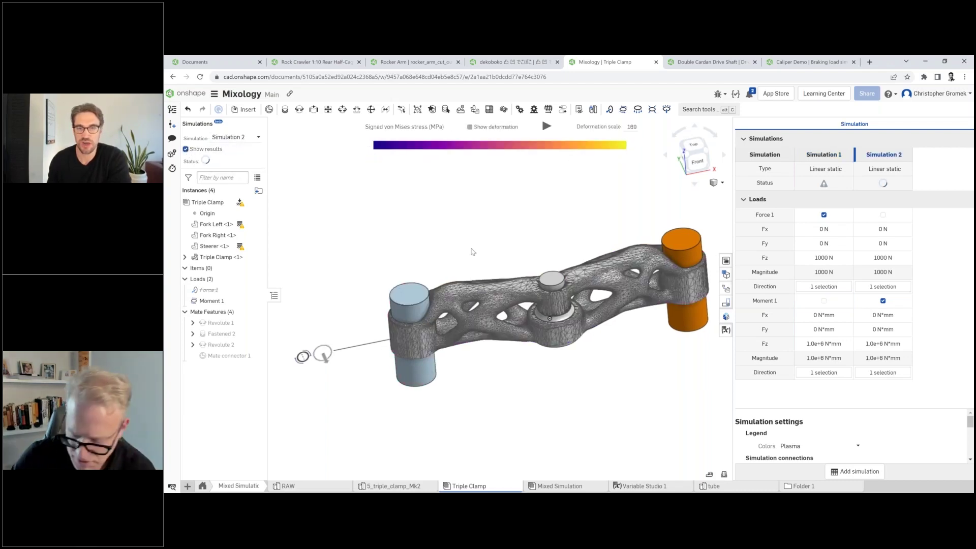
pyautogui.scroll(3, 332, 362)
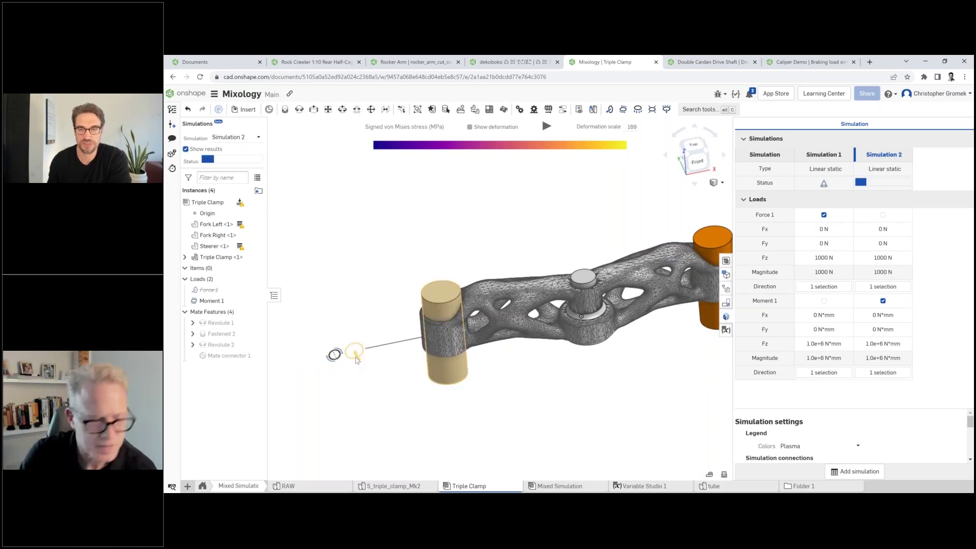
# - Add a third simulation combining Force 1 and Moment 1, and widen the simulation table to fit all three load cases
pyautogui.click(845, 478)
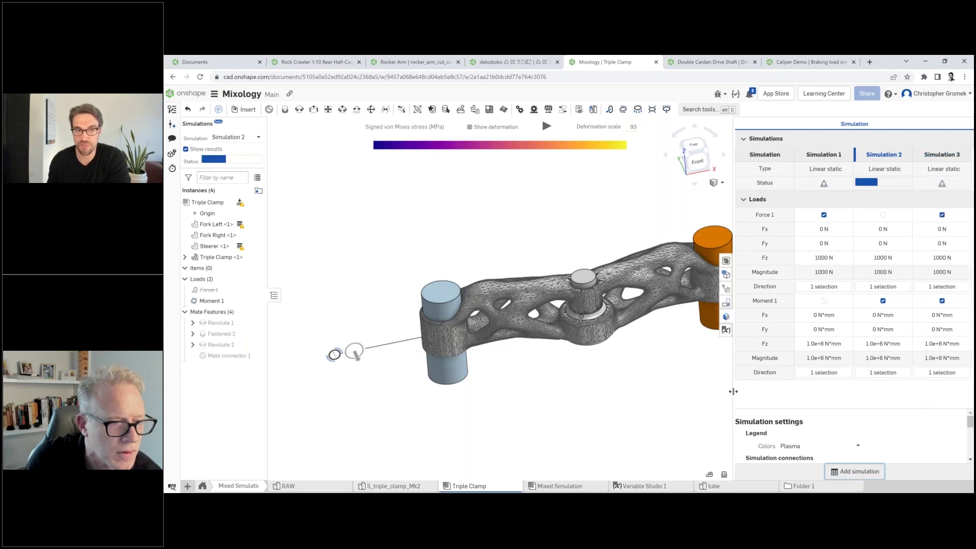
pyautogui.moveTo(733, 391); pyautogui.dragTo(718, 391)
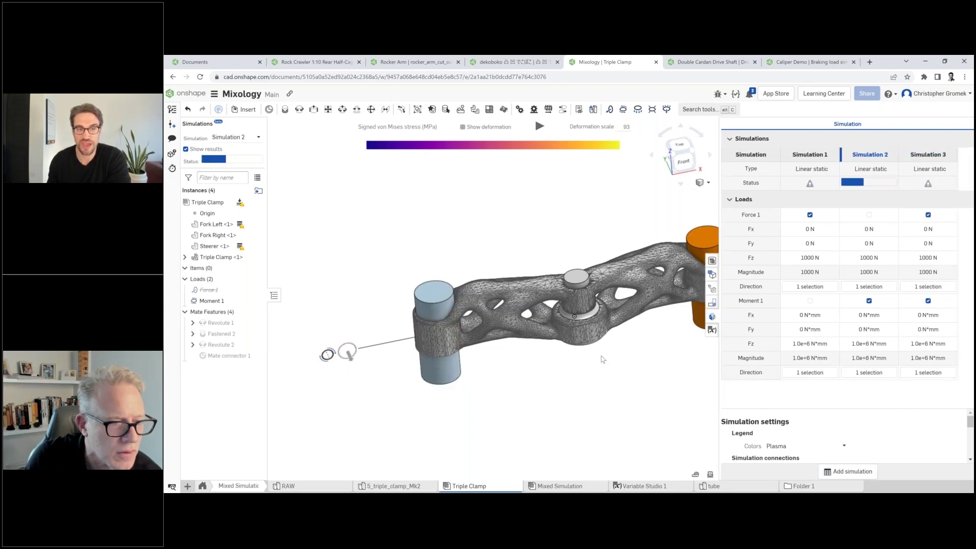
pyautogui.press('f')
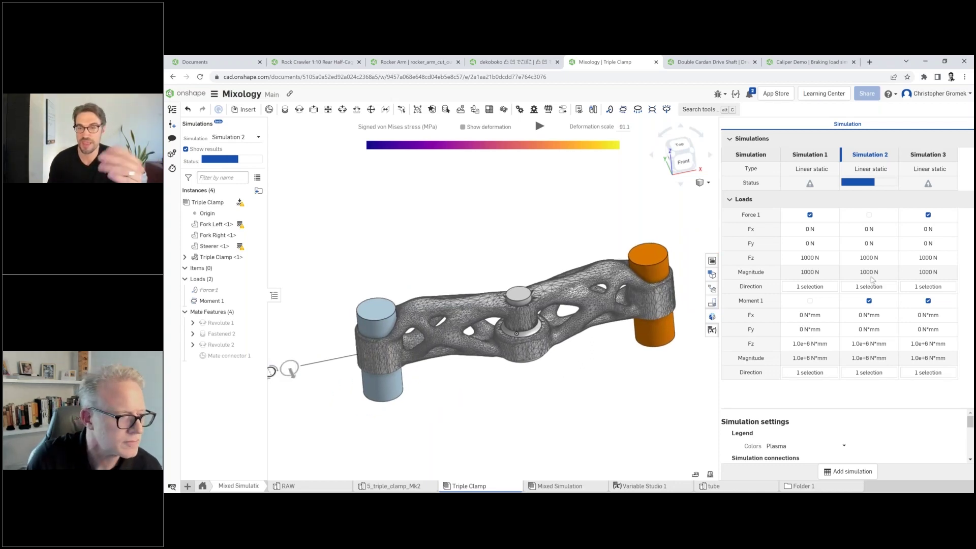
# - Set Force 1 in Simulation 3 to 1000 N in X and 2000 N in Y
pyautogui.click(931, 230)
pyautogui.write('1000')
pyautogui.press('Return')
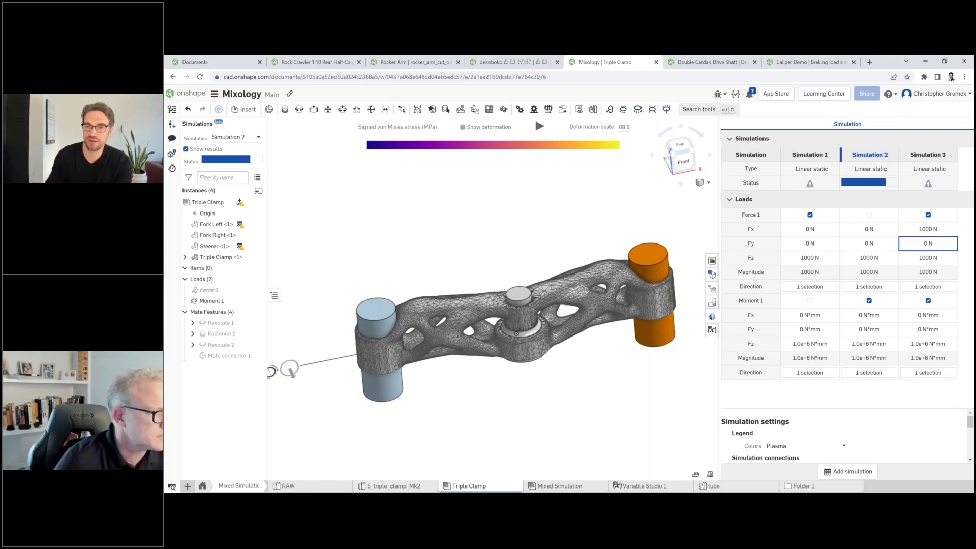
pyautogui.write('2000')
pyautogui.press('Return')
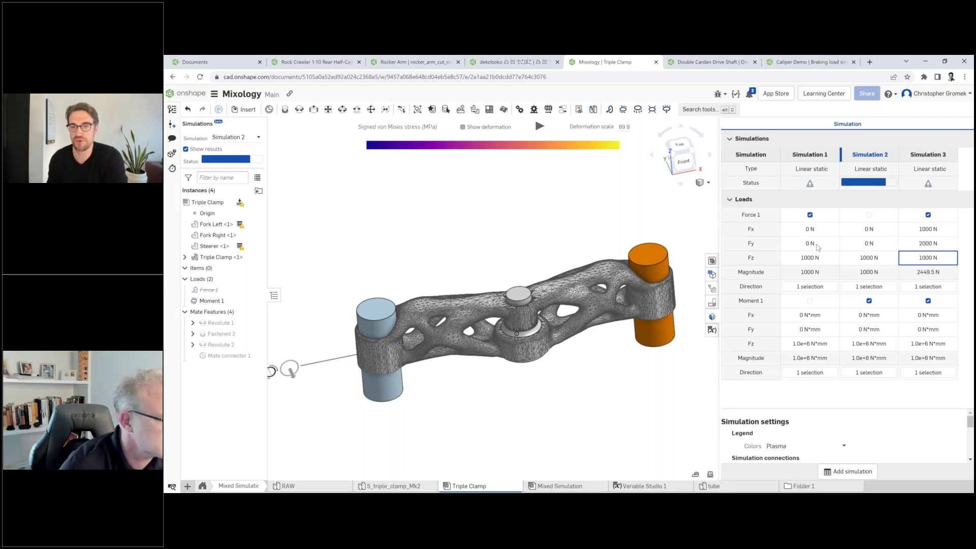
# - Drive the X and Y components of Moment 1 in Simulation 3 with the variables #Moment_X and #Moment_Y
pyautogui.click(921, 318)
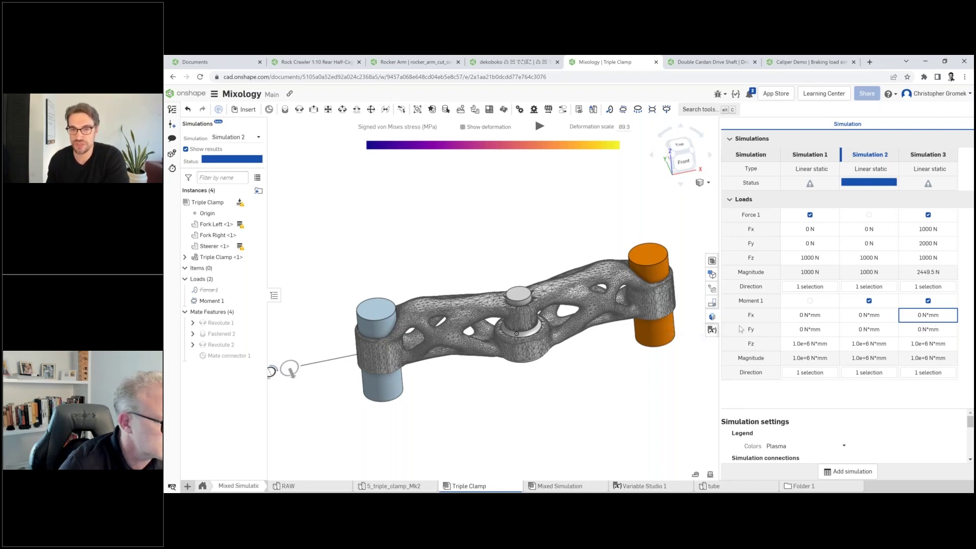
pyautogui.click(925, 317)
pyautogui.write('#mo')
pyautogui.press('Return')
pyautogui.click(936, 331)
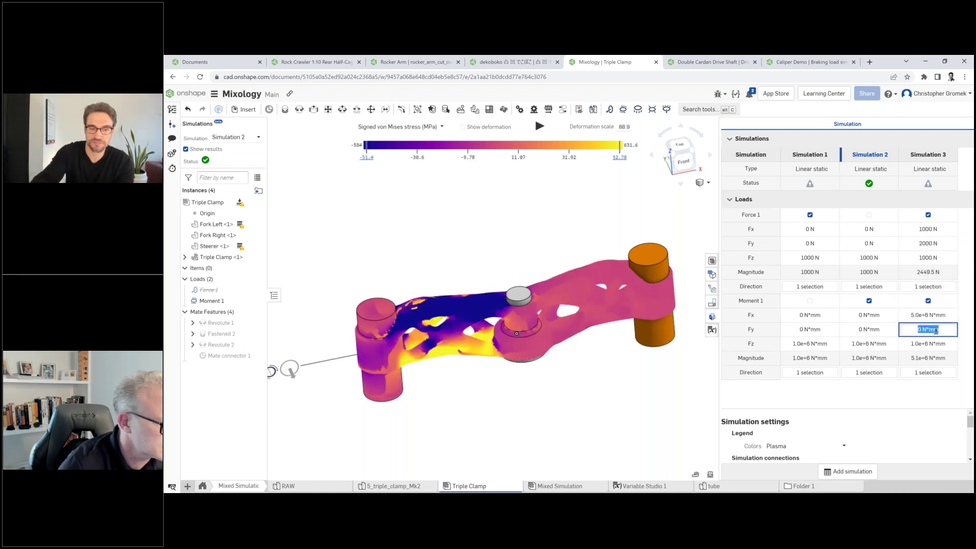
pyautogui.write('#')
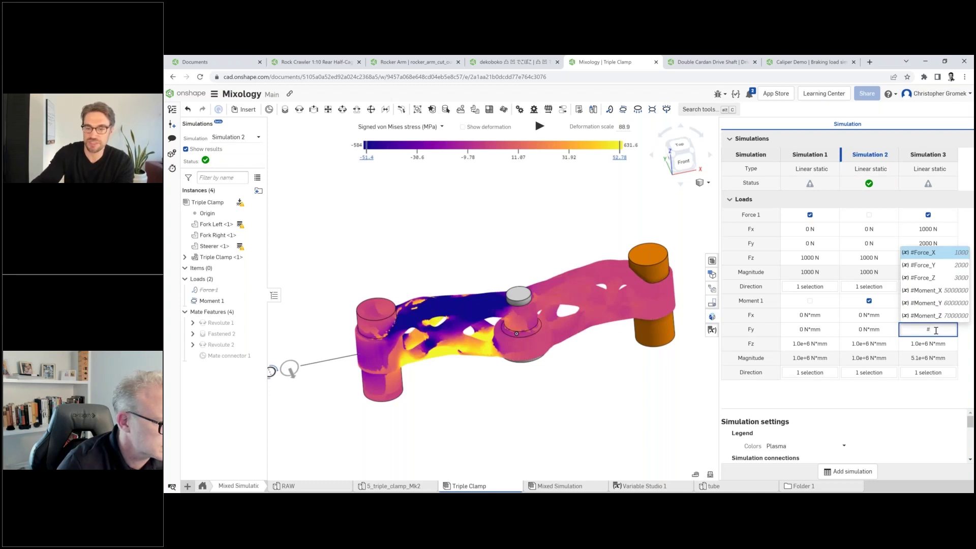
pyautogui.write('Moment_Y')
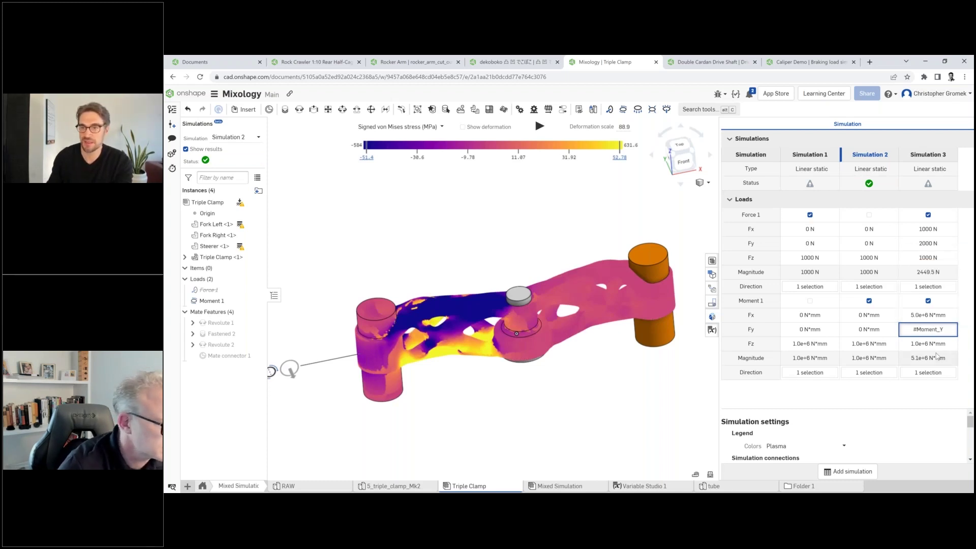
pyautogui.press('Return')
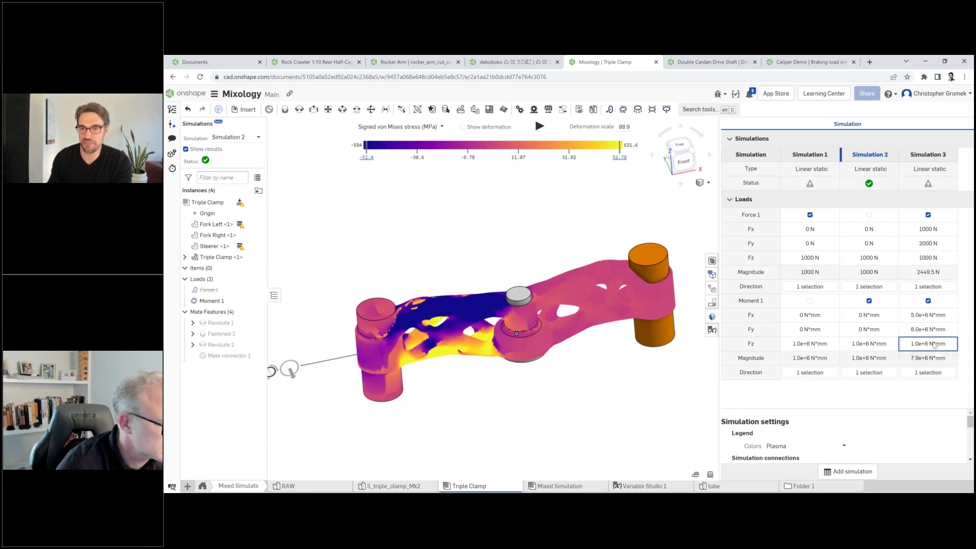
# - Drive the Z component of Moment 1 in Simulation 3 with the variable #Moment_Z
pyautogui.click(937, 344)
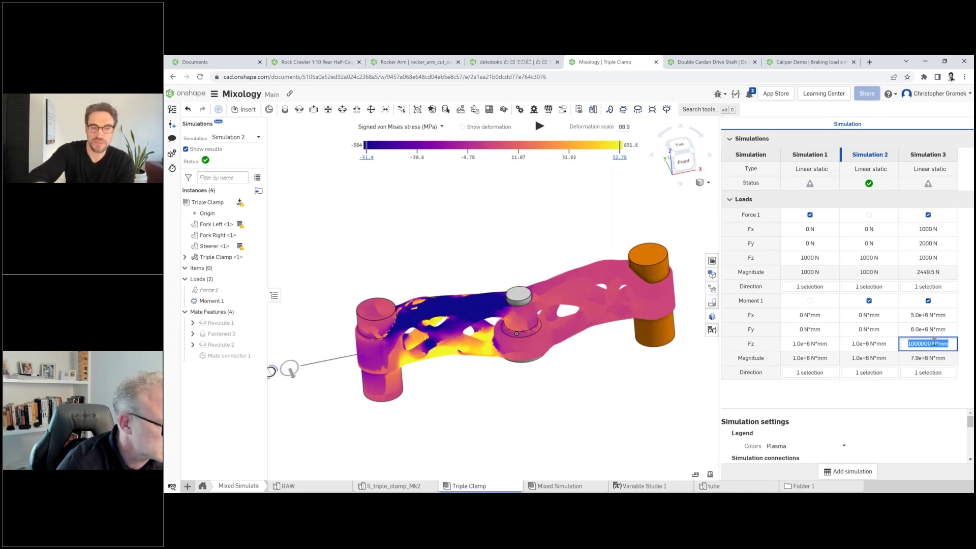
pyautogui.write('#')
pyautogui.press('Down')
pyautogui.press('Down')
pyautogui.press('Down')
pyautogui.press('Down')
pyautogui.press('Down')
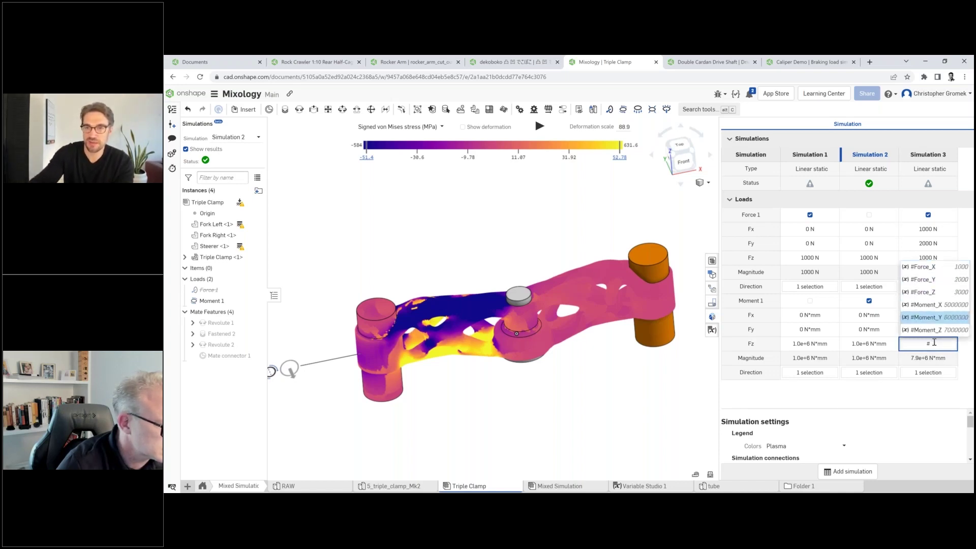
pyautogui.press('Return')
pyautogui.press('Return')
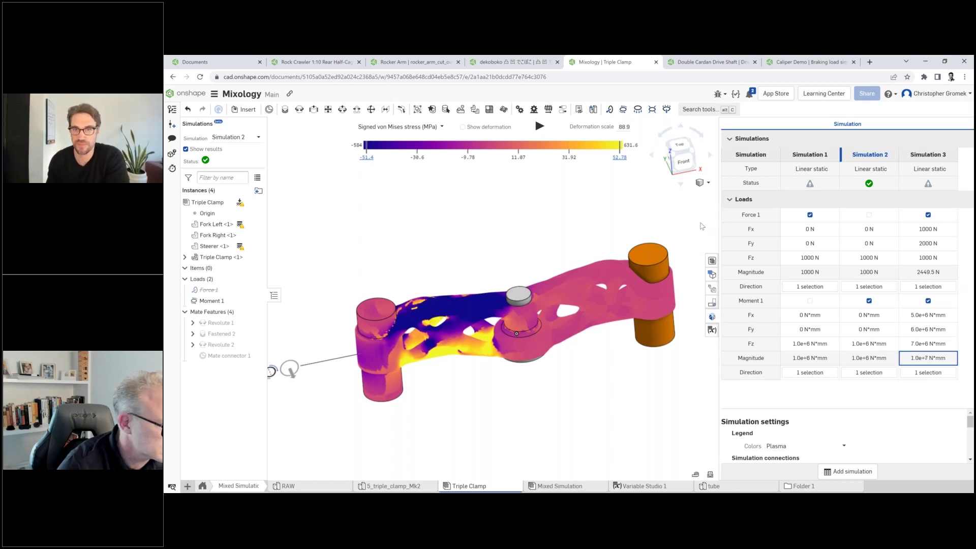
pyautogui.press('Escape')
# - Make Simulation 3 the active simulation to solve the combined load case, and hide the simulation table
pyautogui.click(237, 137)
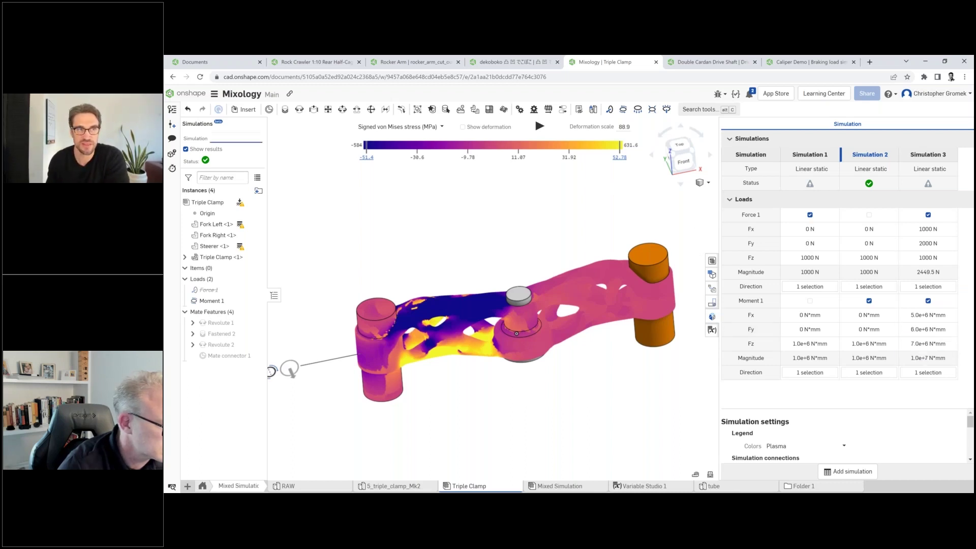
pyautogui.click(229, 174)
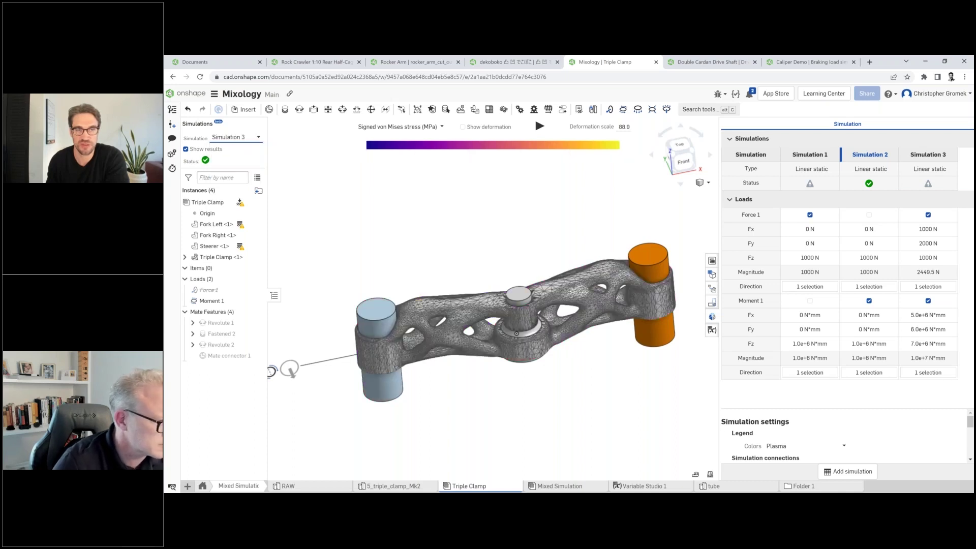
pyautogui.moveTo(511, 259); pyautogui.dragTo(559, 244, button='middle')
pyautogui.moveTo(351, 370); pyautogui.dragTo(361, 370, button='middle')
pyautogui.moveTo(362, 370); pyautogui.dragTo(376, 367, button='right')
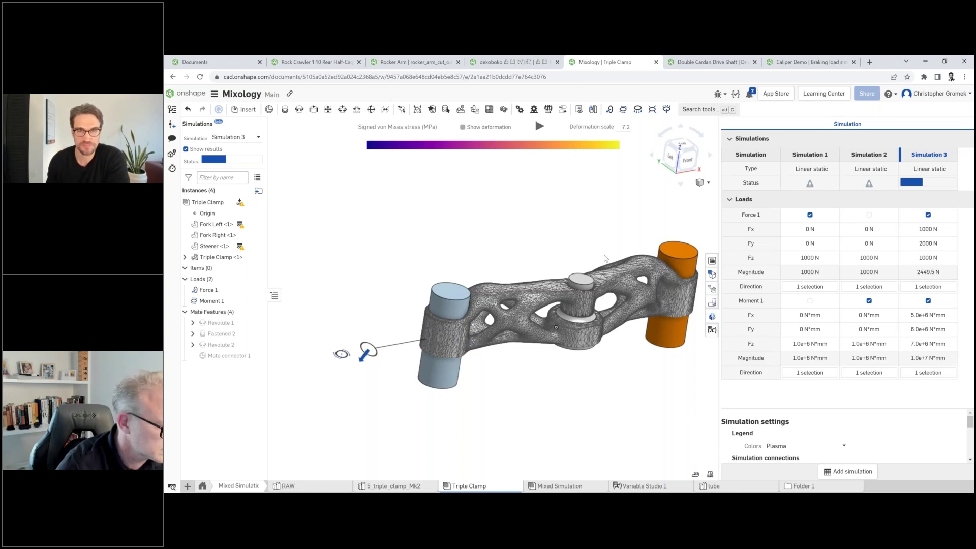
pyautogui.moveTo(603, 237); pyautogui.dragTo(595, 329, button='right')
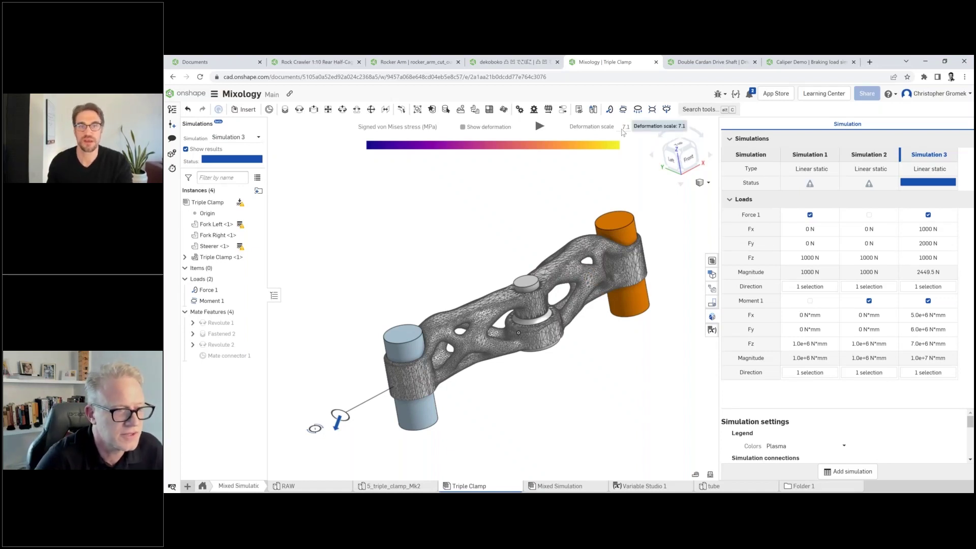
pyautogui.moveTo(547, 229); pyautogui.dragTo(551, 264, button='right')
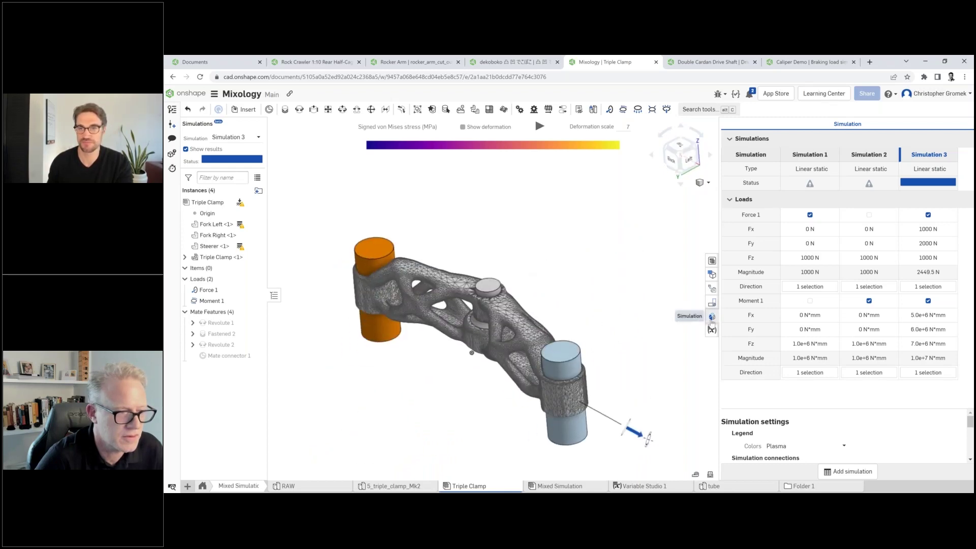
pyautogui.click(712, 317)
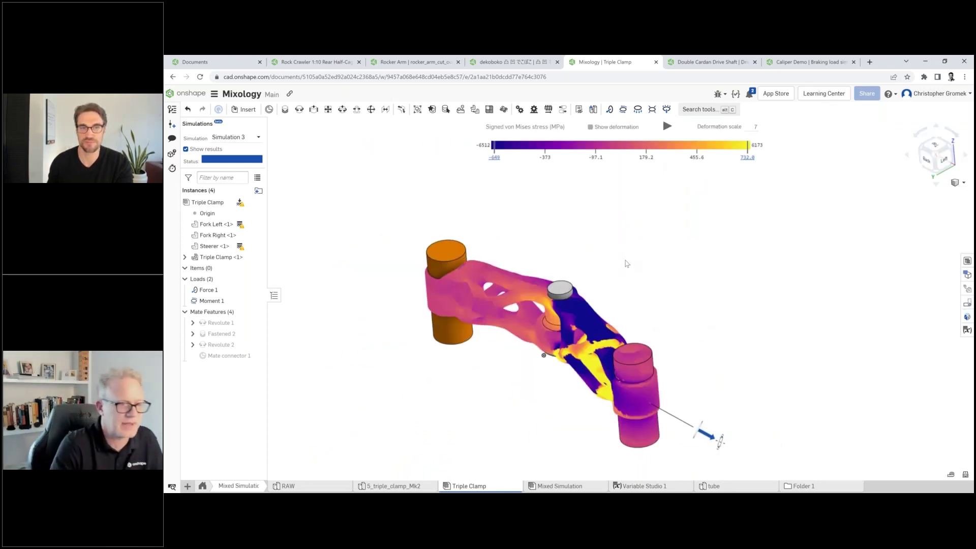
# - Set the deformation scale to 1, show the deformation, and inspect the displaced left fork against its original outline
pyautogui.click(747, 126)
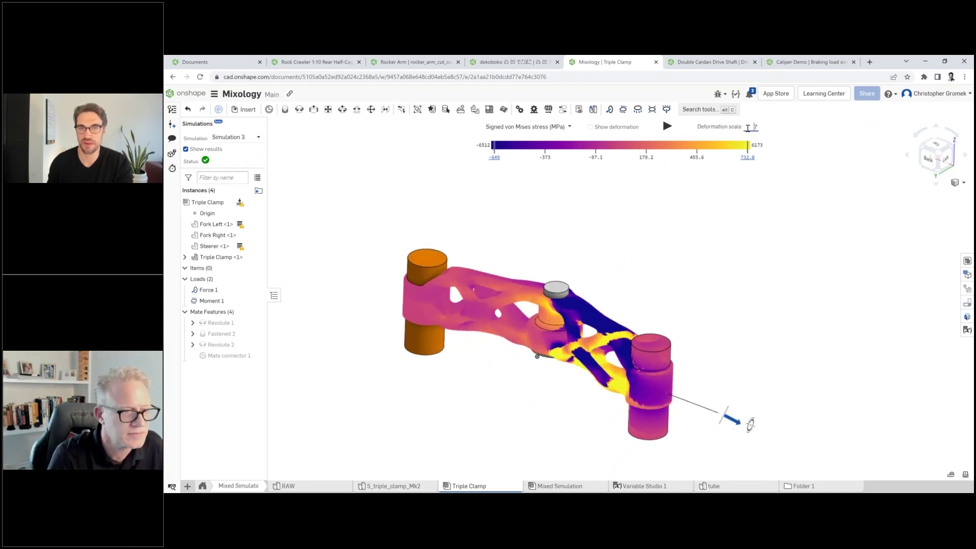
pyautogui.write('1')
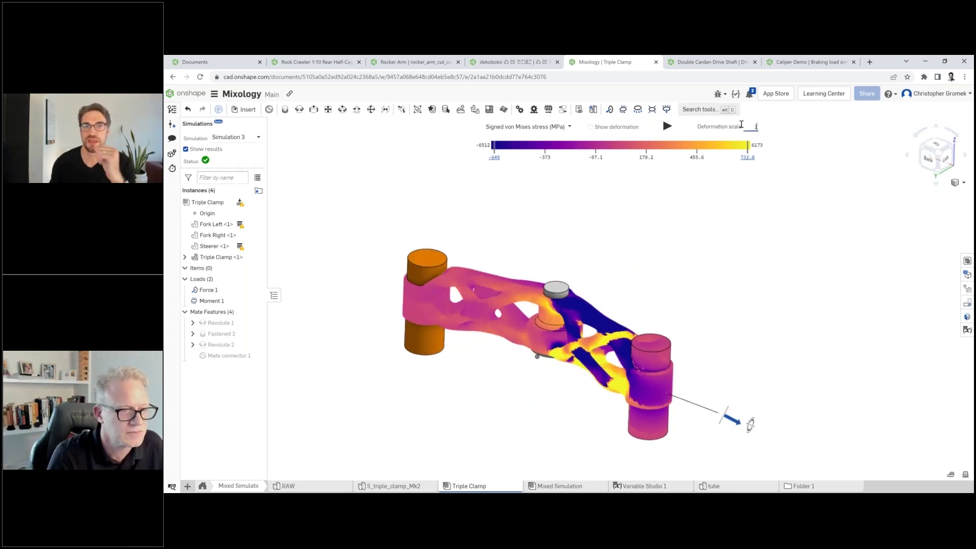
pyautogui.click(666, 128)
pyautogui.click(667, 126)
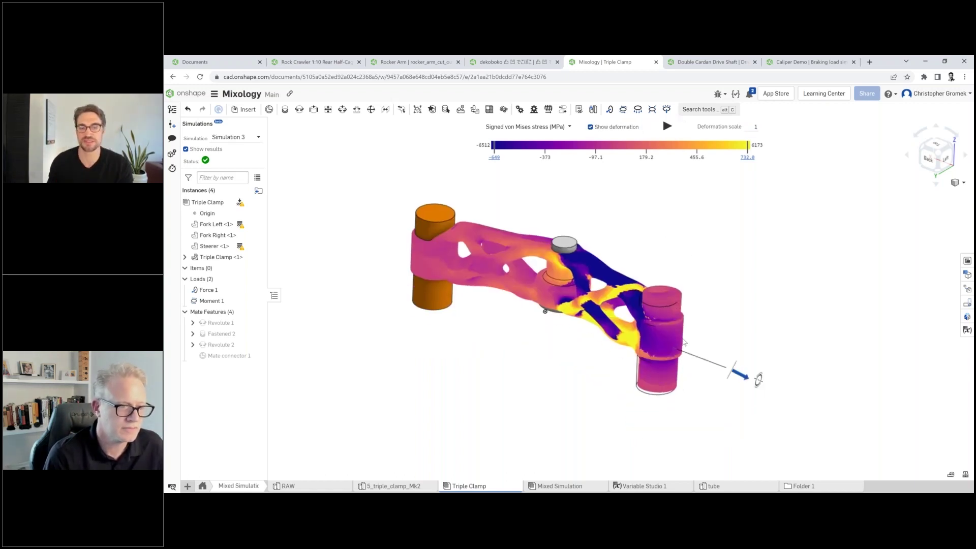
pyautogui.scroll(-2, 663, 393)
pyautogui.scroll(6, 671, 392)
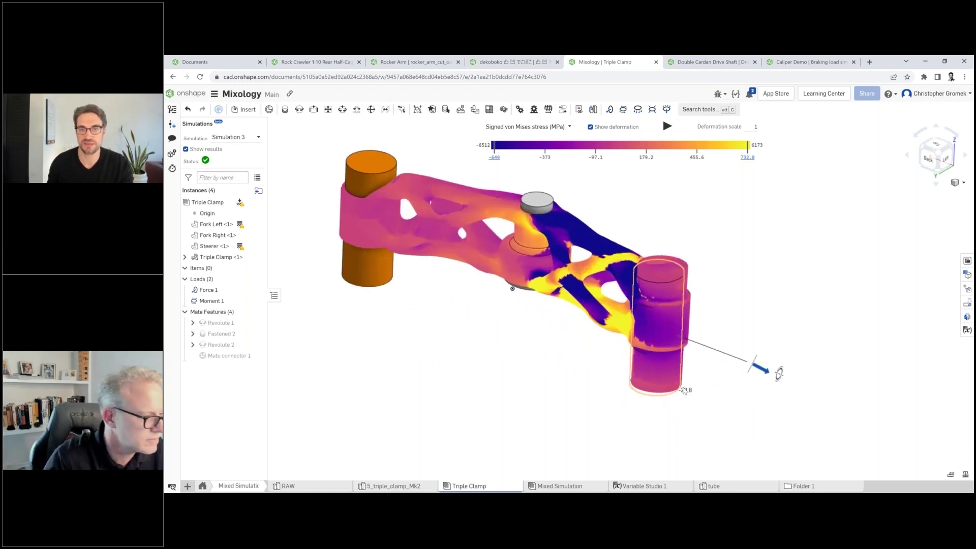
pyautogui.moveTo(684, 390); pyautogui.dragTo(668, 299, button='right')
pyautogui.scroll(-3, 656, 320)
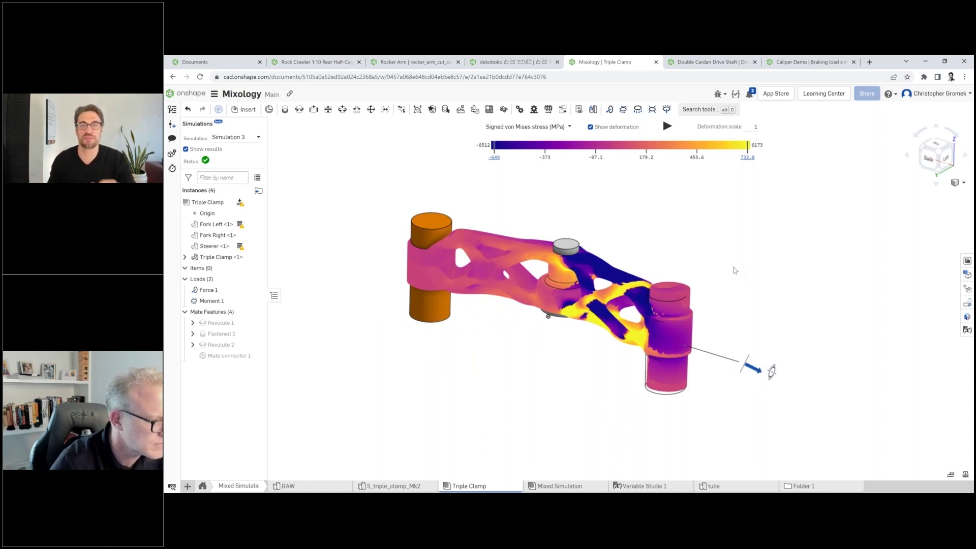
# - Switch to the Double Cardan Drive Shaft document and locate the two hidden Ground parts in its assembly
pyautogui.click(717, 65)
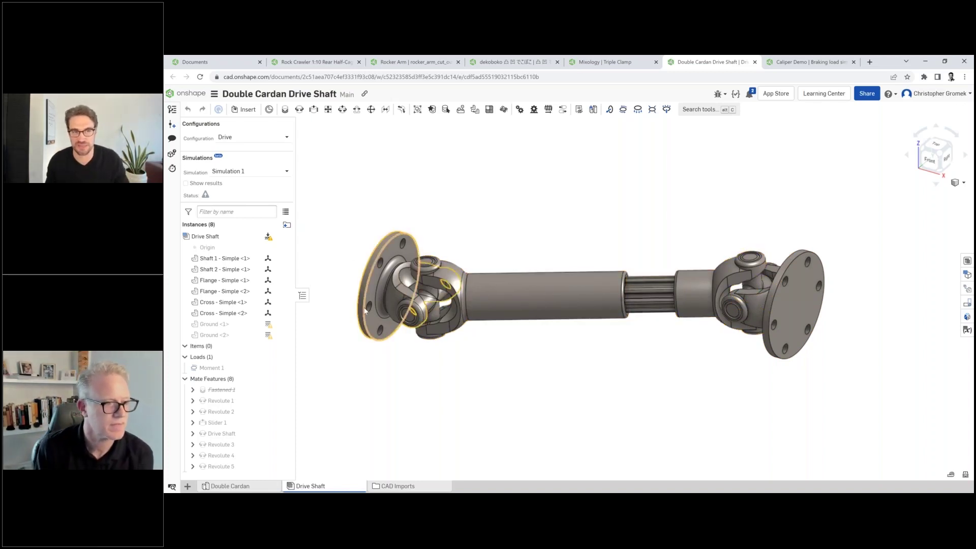
pyautogui.click(279, 335)
pyautogui.keyDown('shift'); pyautogui.click(278, 324); pyautogui.keyUp('shift')
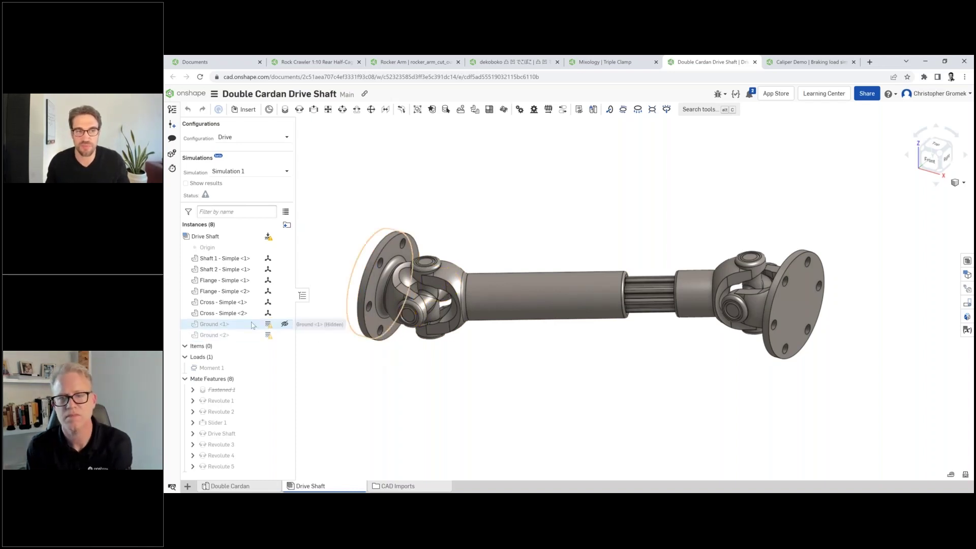
pyautogui.click(432, 392)
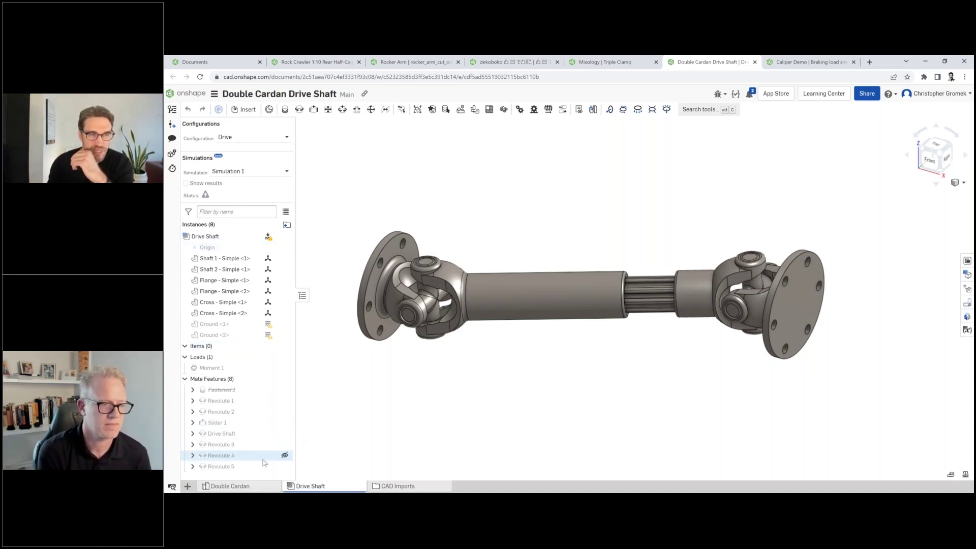
# - Animate the Drive Shaft mate from 0 to 360 deg with Loop playback, watch the joints rotate, and close the animation
pyautogui.moveTo(261, 443)
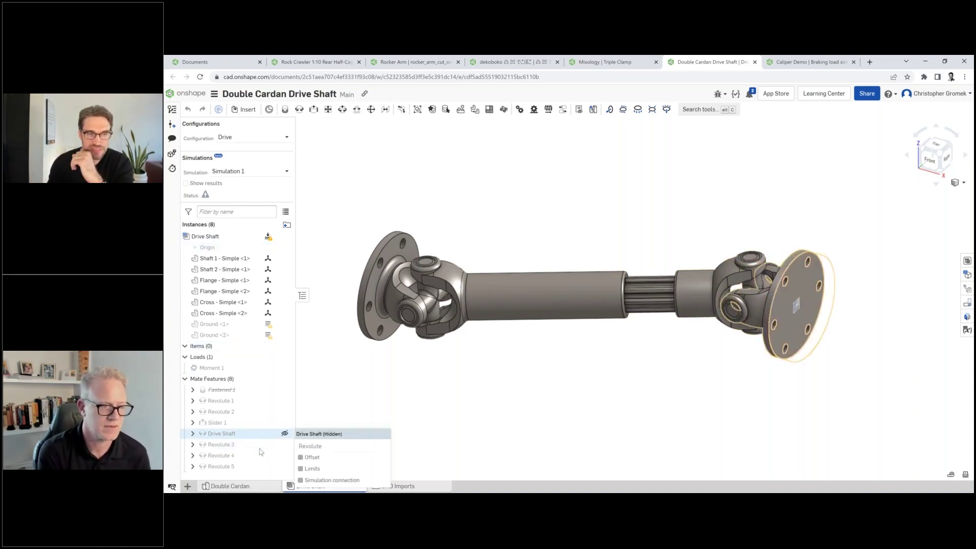
pyautogui.rightClick(263, 435)
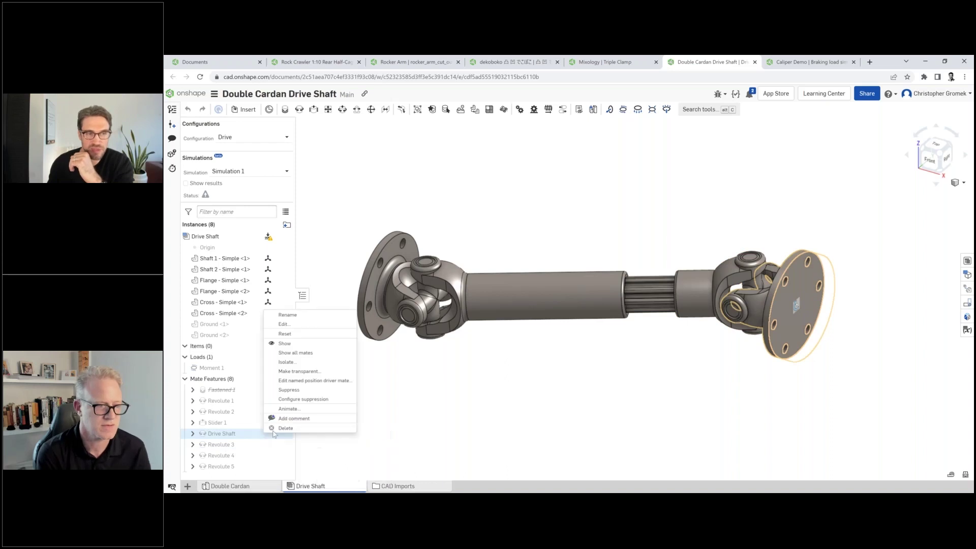
pyautogui.click(302, 410)
pyautogui.click(356, 193)
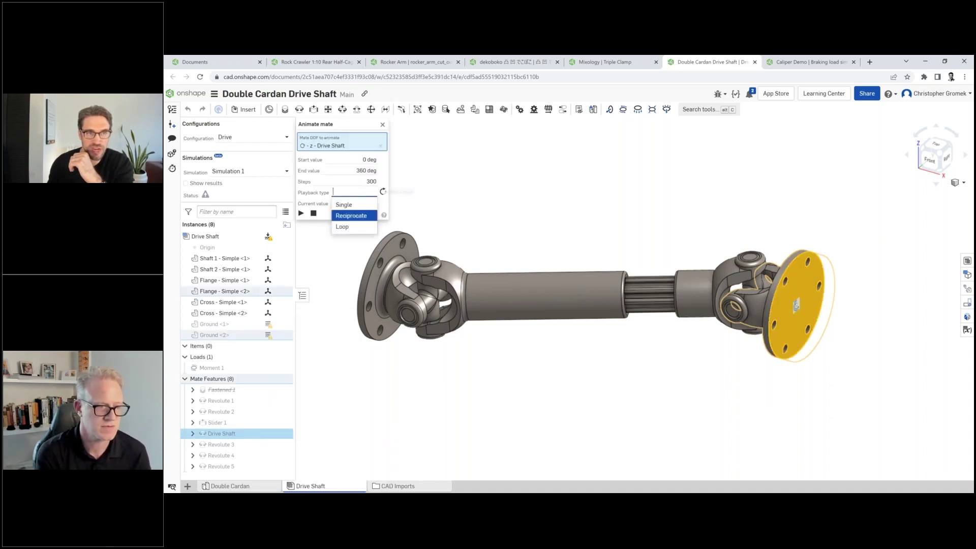
pyautogui.click(342, 227)
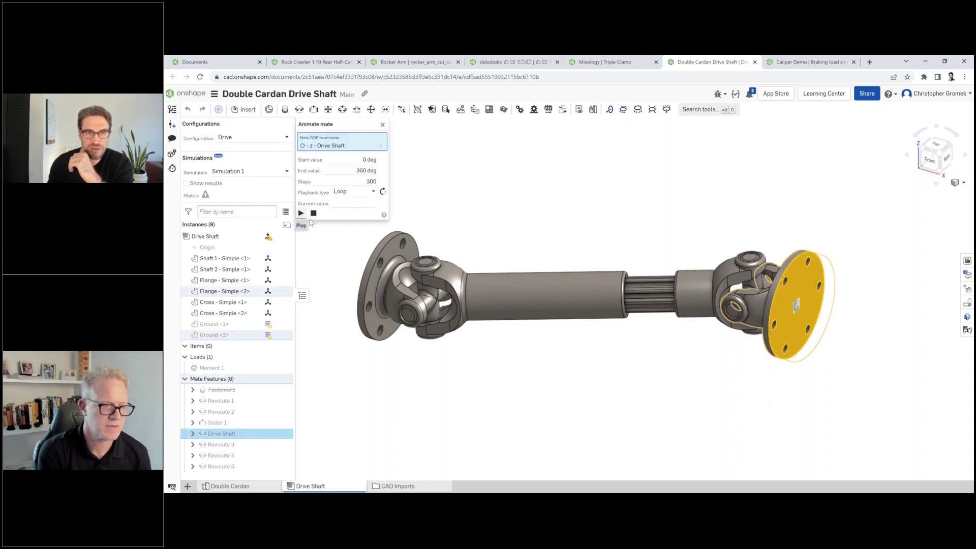
pyautogui.click(301, 213)
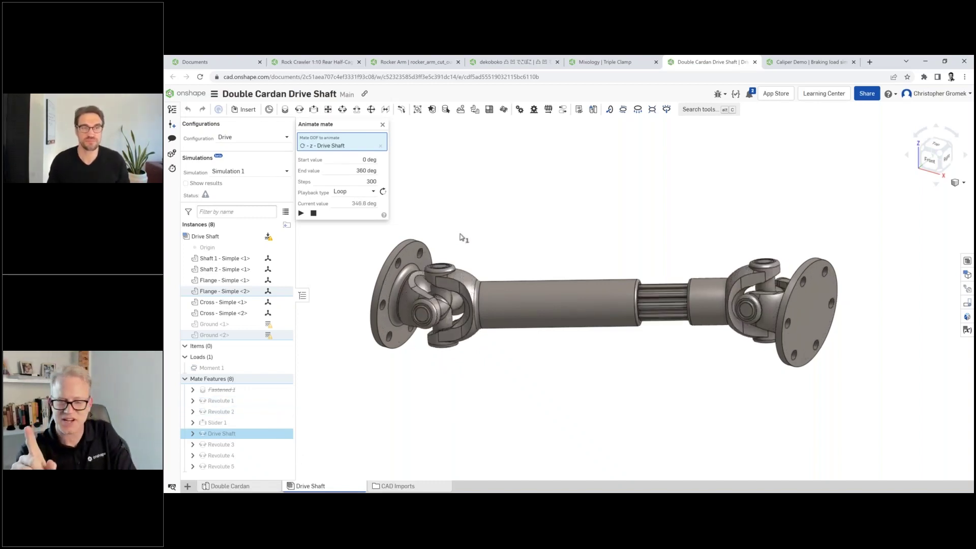
pyautogui.moveTo(538, 234); pyautogui.dragTo(567, 239, button='right')
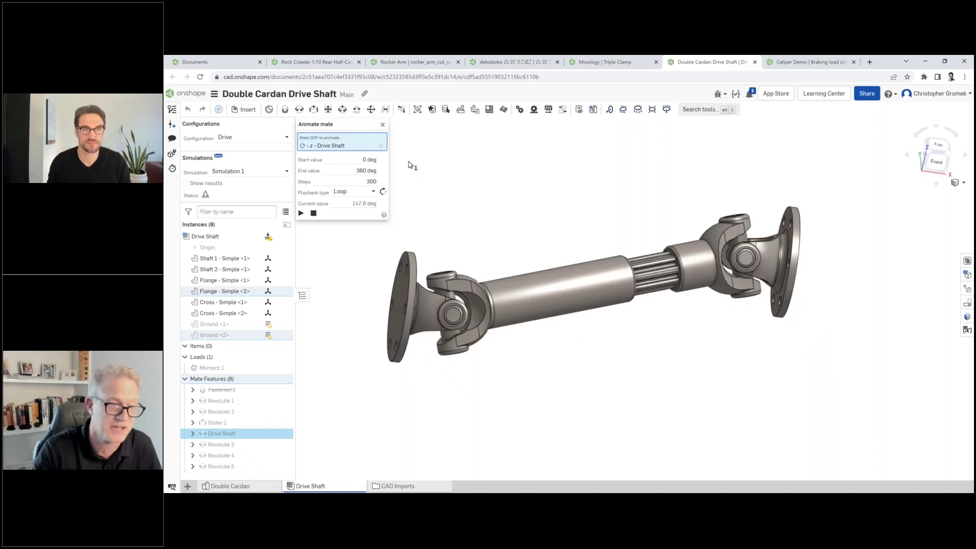
pyautogui.click(384, 126)
pyautogui.moveTo(488, 244); pyautogui.dragTo(546, 285, button='right')
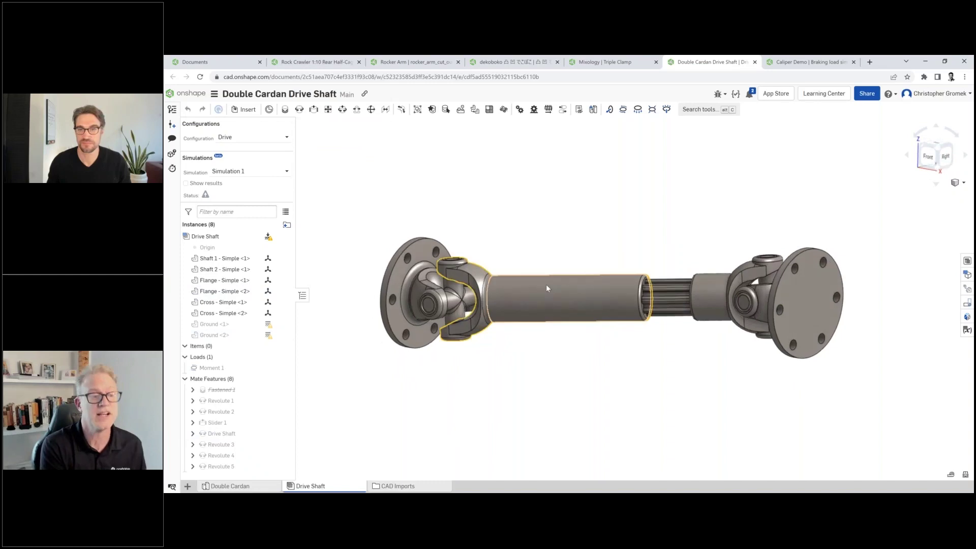
# - Switch the drive shaft assembly to the Locked Out configuration and show the Moment 1 load on the end flange
pyautogui.click(273, 141)
pyautogui.click(271, 148)
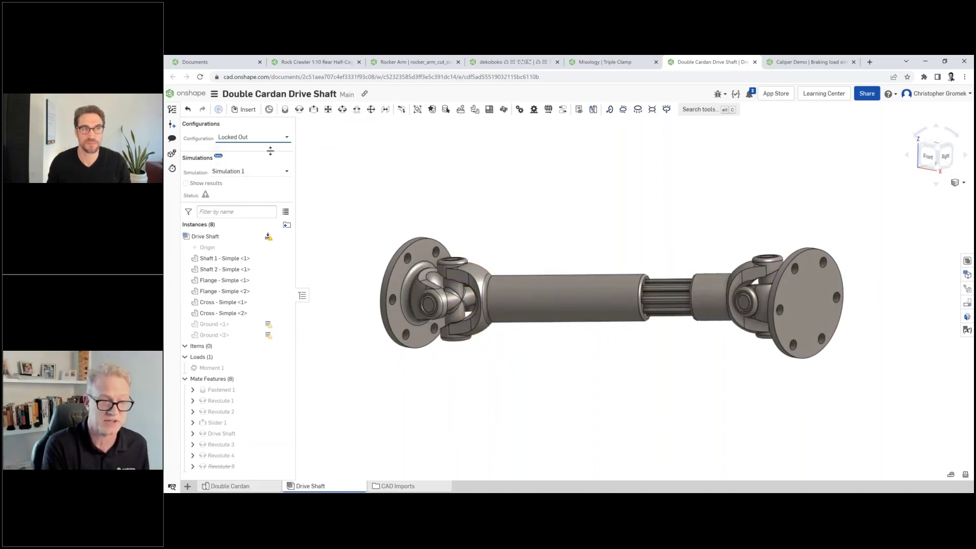
pyautogui.click(211, 368)
pyautogui.click(502, 398)
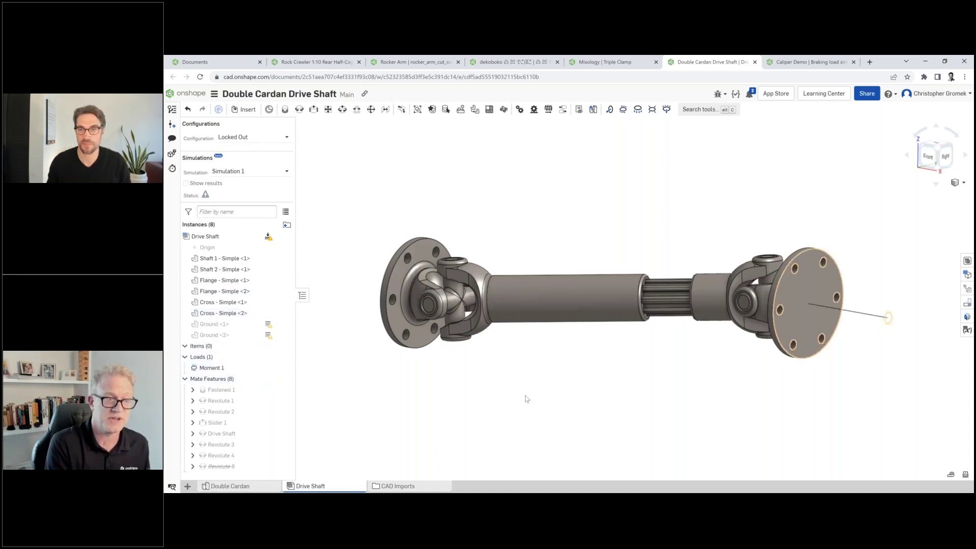
pyautogui.press('Up')
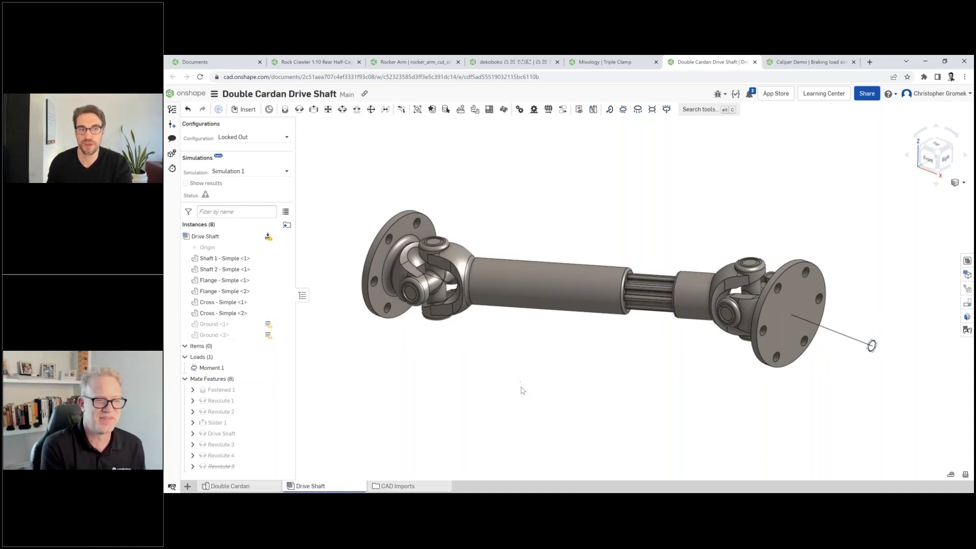
pyautogui.press('Down')
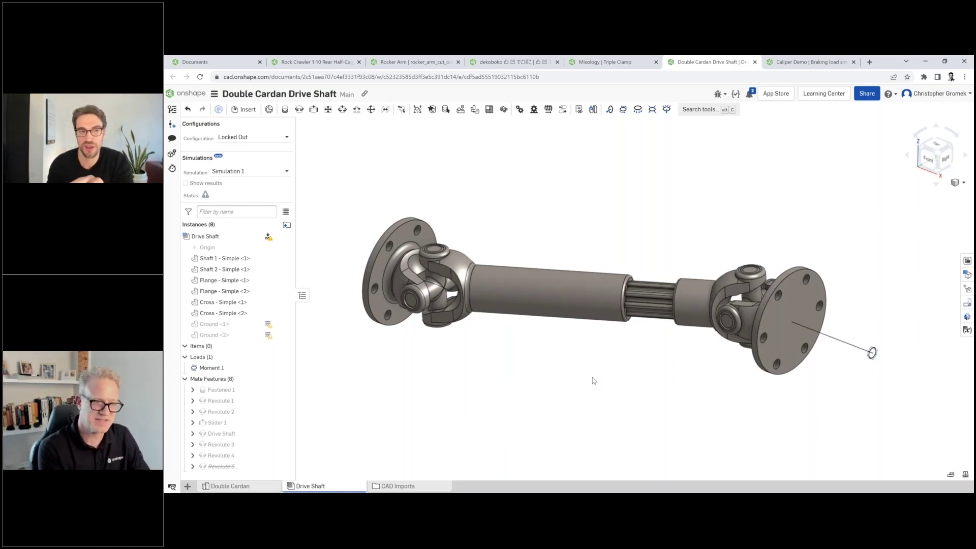
# - Show the simulation connections for Simulation 1 and inspect the fastened, revolute and slider connections along the drive shaft
pyautogui.press('Down')
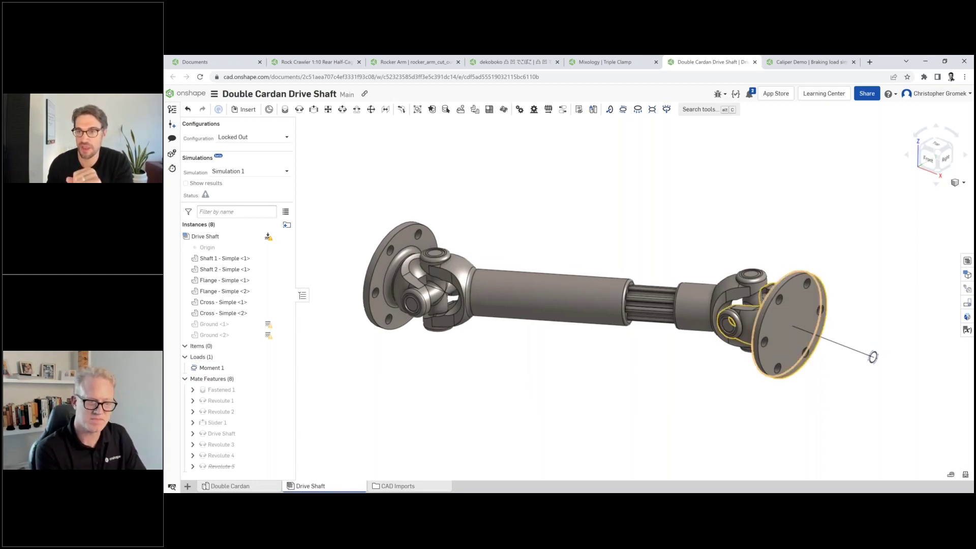
pyautogui.click(968, 317)
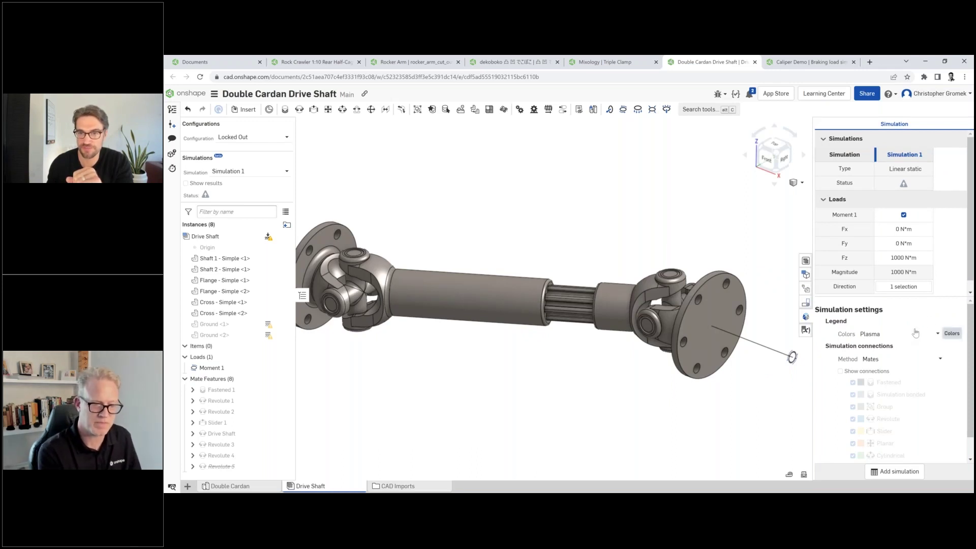
pyautogui.scroll(-1, 900, 356)
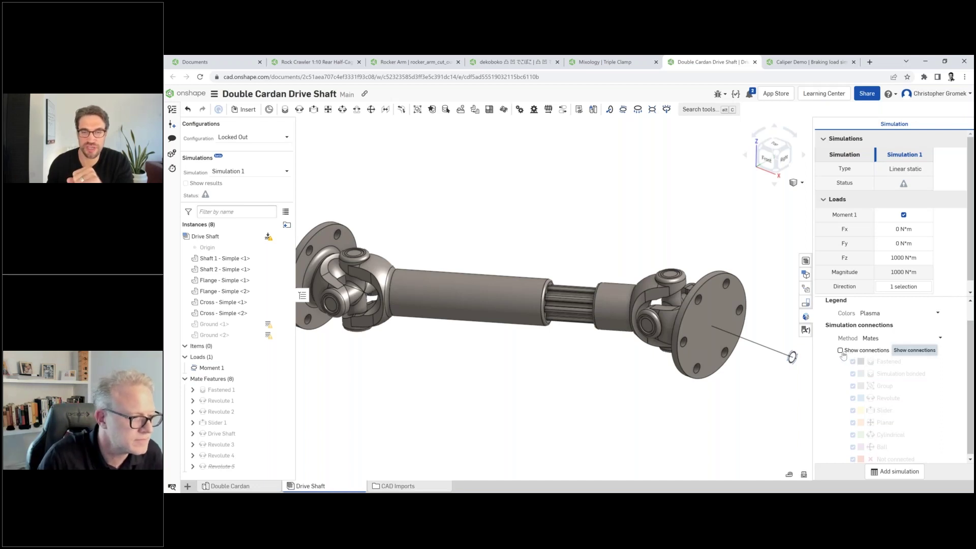
pyautogui.click(840, 351)
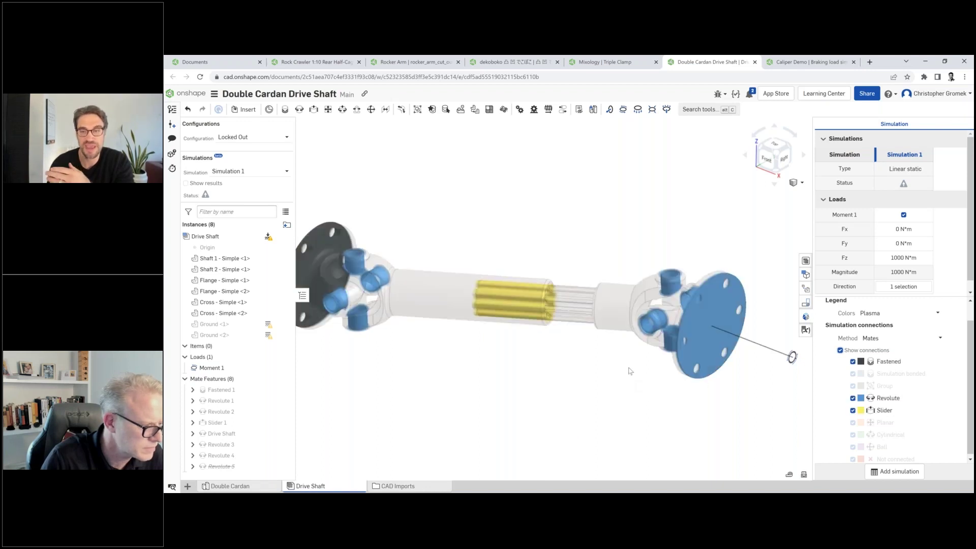
pyautogui.press('f')
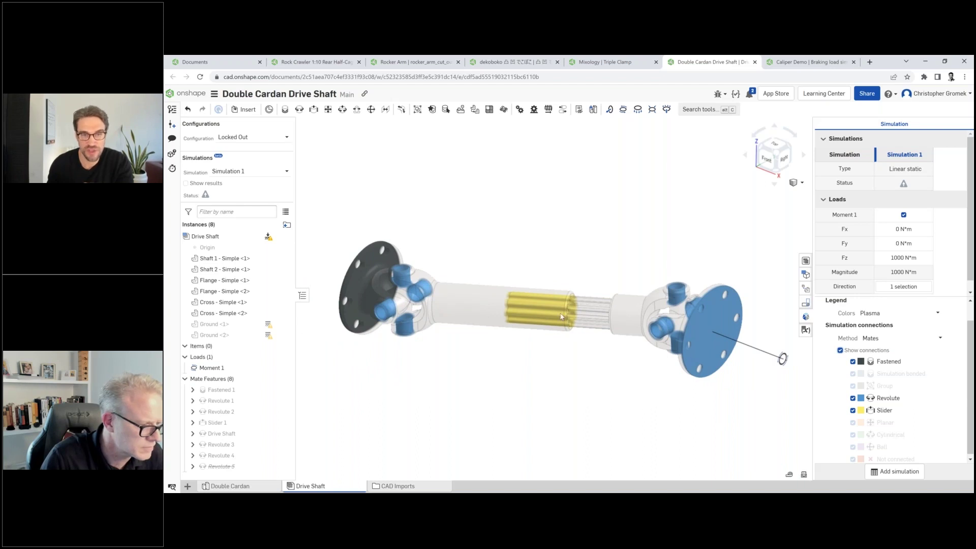
pyautogui.moveTo(574, 342); pyautogui.dragTo(590, 346, button='right')
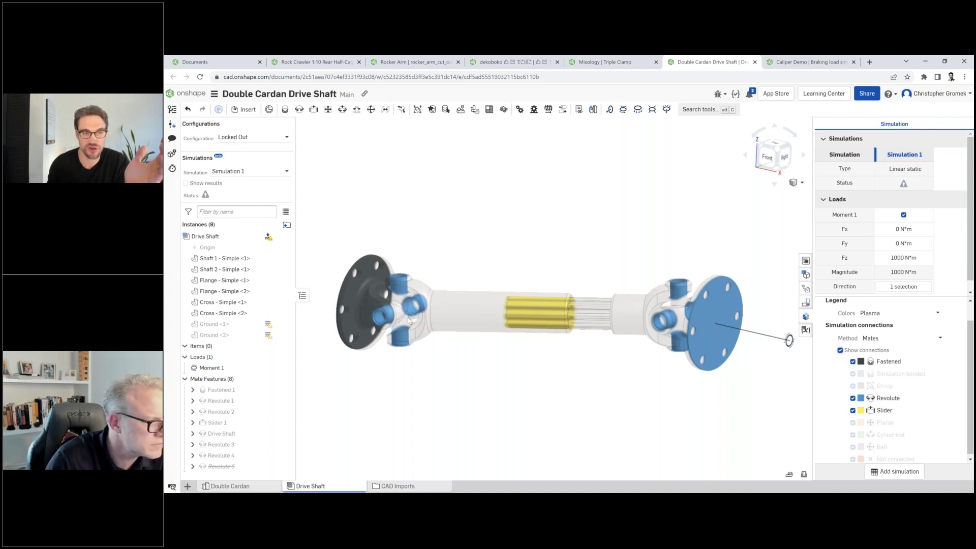
pyautogui.moveTo(409, 320); pyautogui.dragTo(387, 333, button='right')
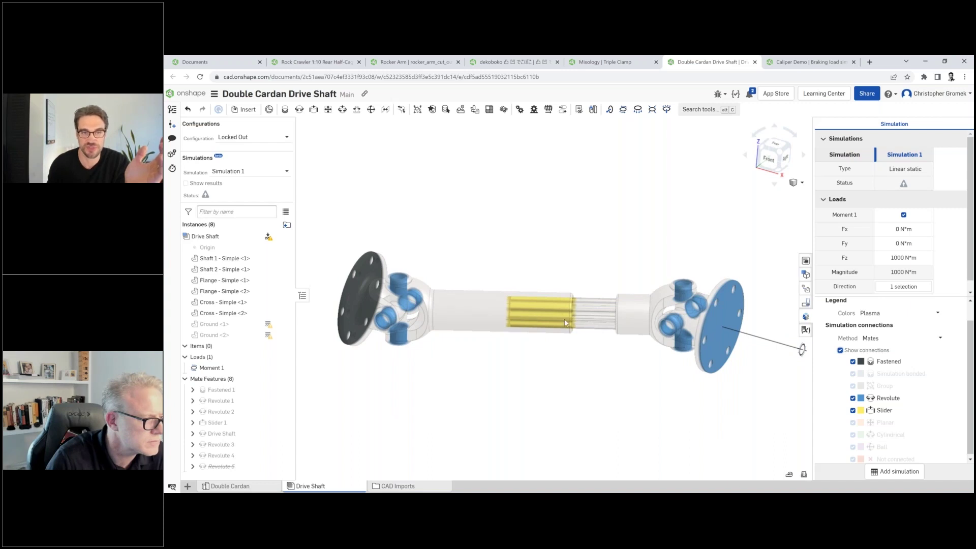
pyautogui.moveTo(579, 353); pyautogui.dragTo(557, 349, button='right')
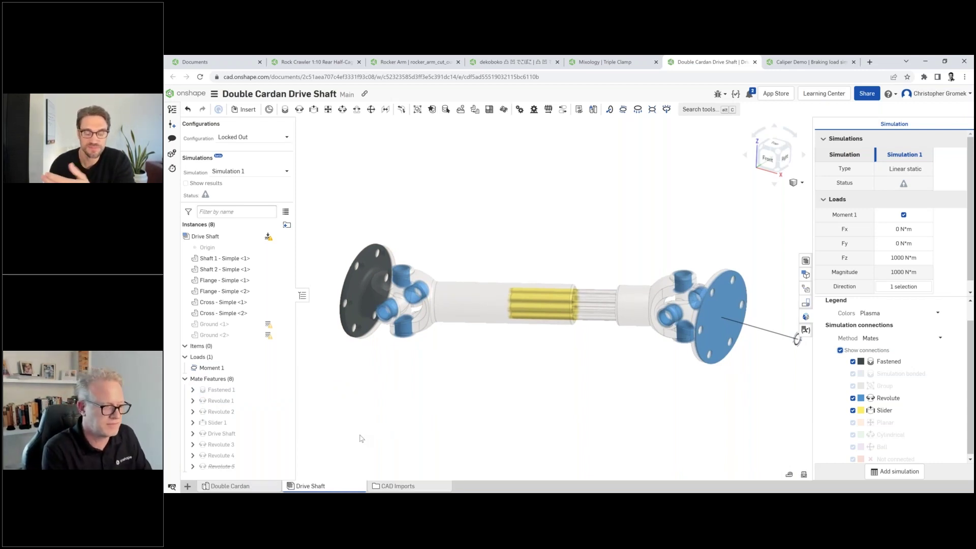
# - Suppress the Slider 1 mate and set the simulation connection method to Mates and touching faces
pyautogui.rightClick(235, 426)
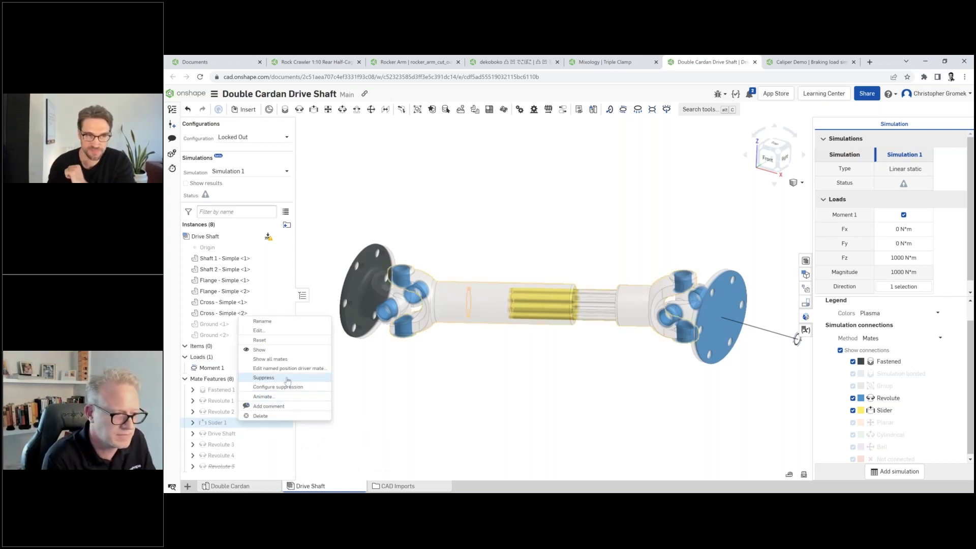
pyautogui.click(264, 378)
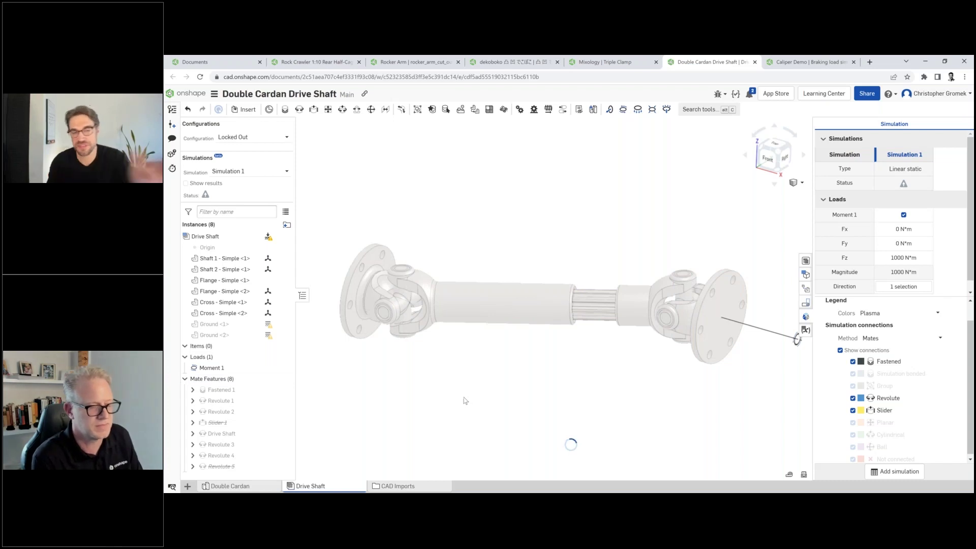
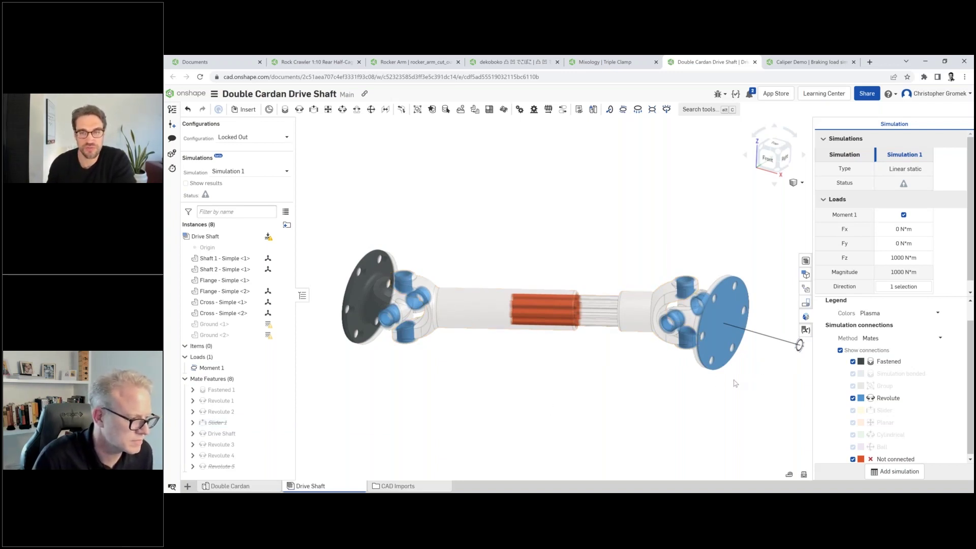
pyautogui.click(920, 339)
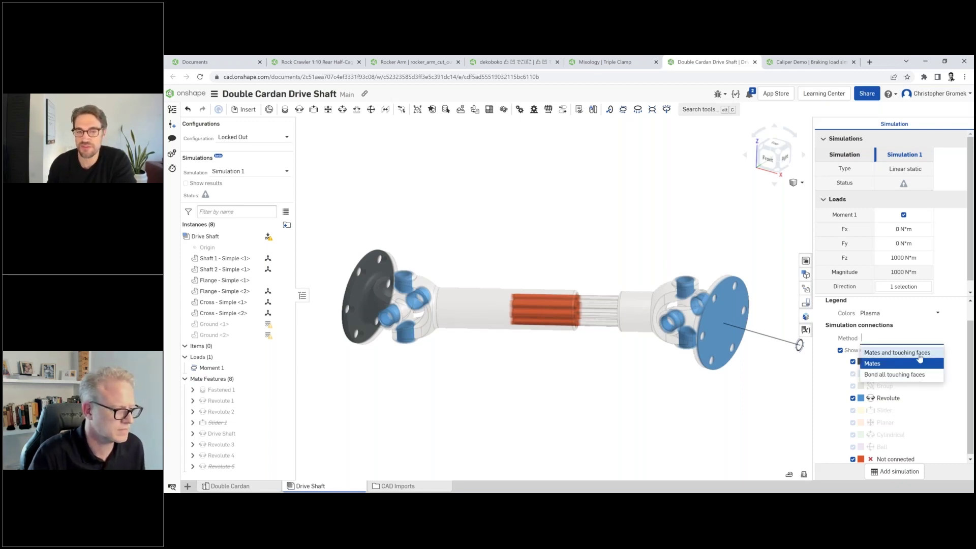
pyautogui.click(920, 353)
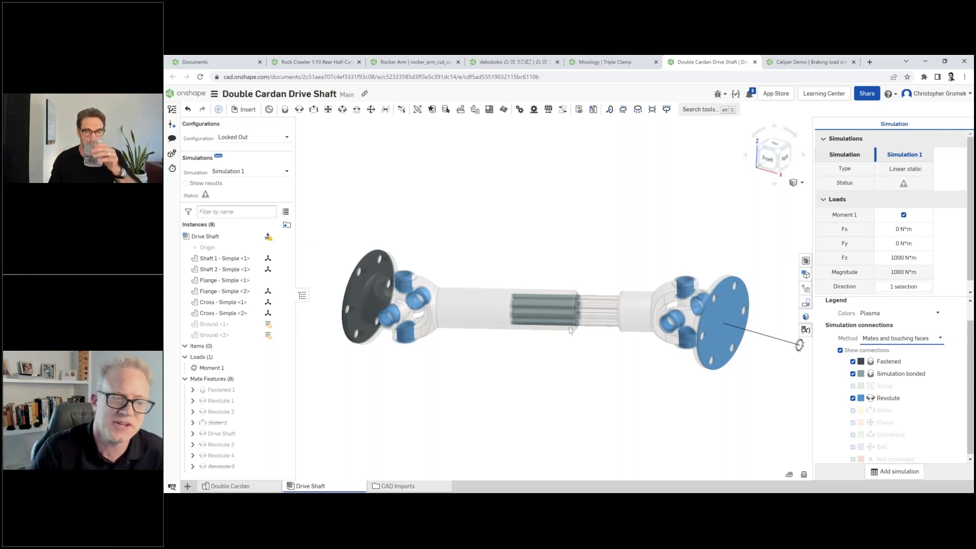
# - Hide the simulation connections and set the connection method back to Mates
pyautogui.click(840, 350)
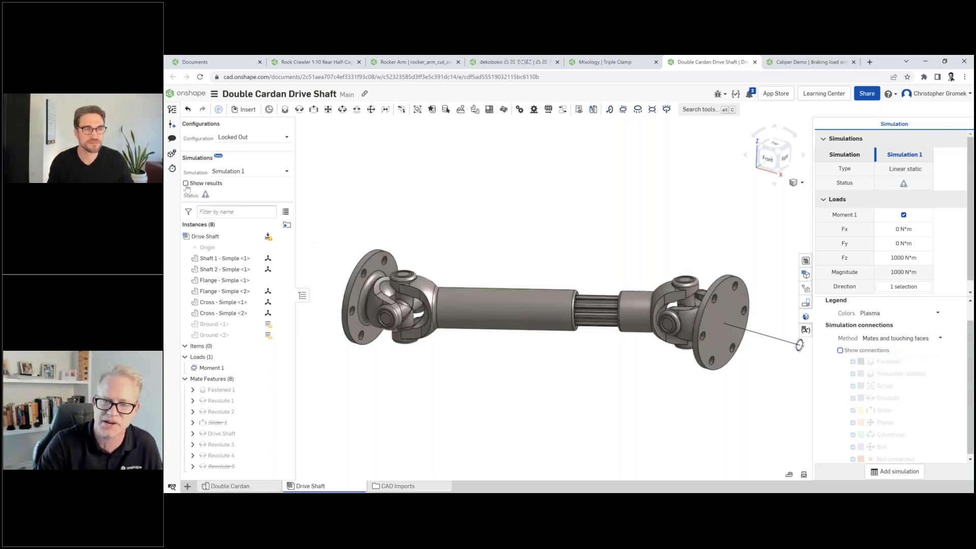
pyautogui.click(186, 184)
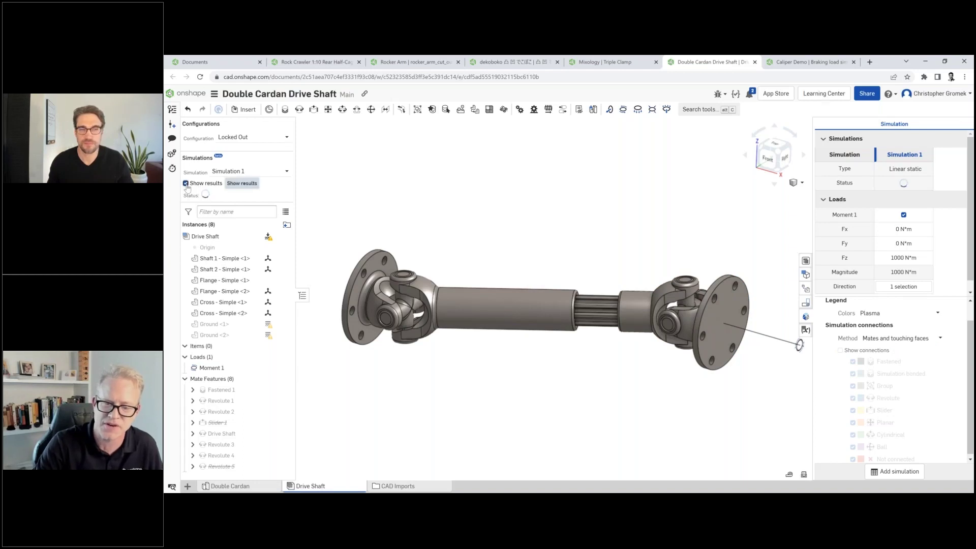
pyautogui.click(875, 338)
pyautogui.click(879, 369)
# - Unsuppress the Slider 1 mate and show the Simulation 1 results on the drive shaft
pyautogui.rightClick(257, 423)
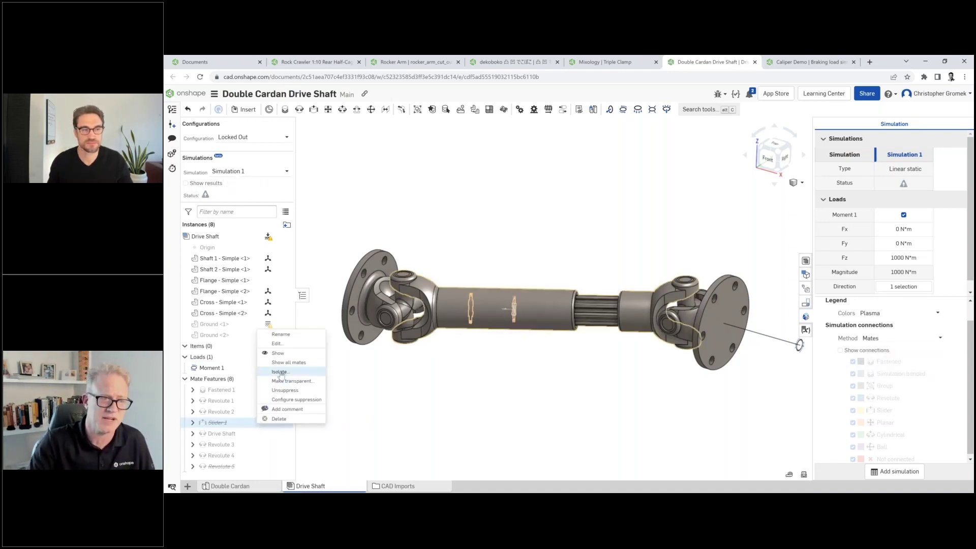
pyautogui.click(285, 390)
pyautogui.click(186, 183)
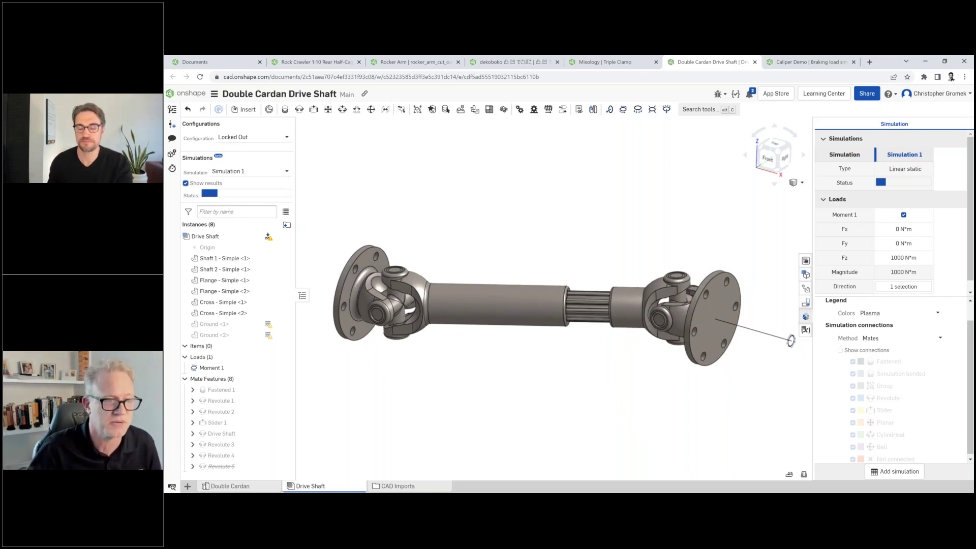
pyautogui.click(806, 317)
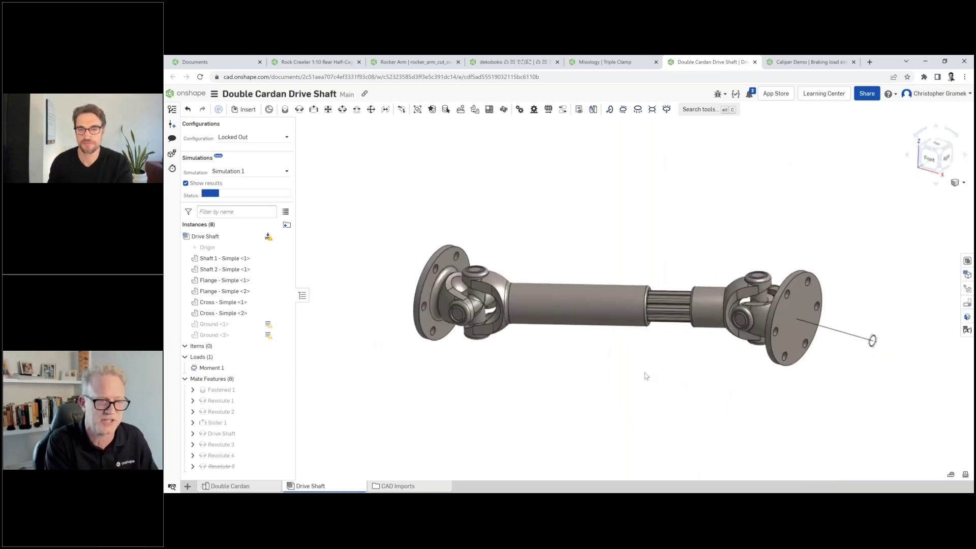
pyautogui.scroll(2, 646, 376)
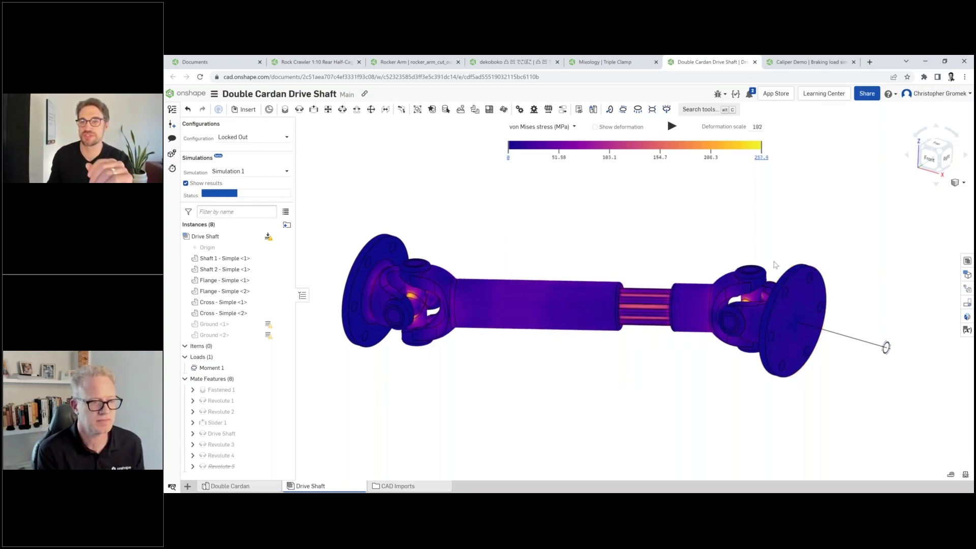
# - Section the stress results from the top face of the cross at the loaded end, offsetting the plane to -23 mm
pyautogui.click(960, 182)
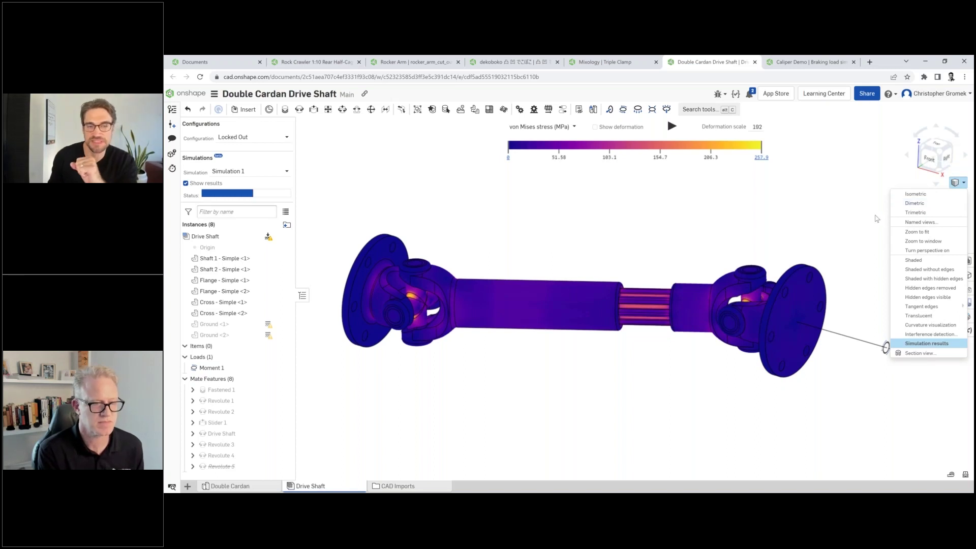
pyautogui.click(915, 354)
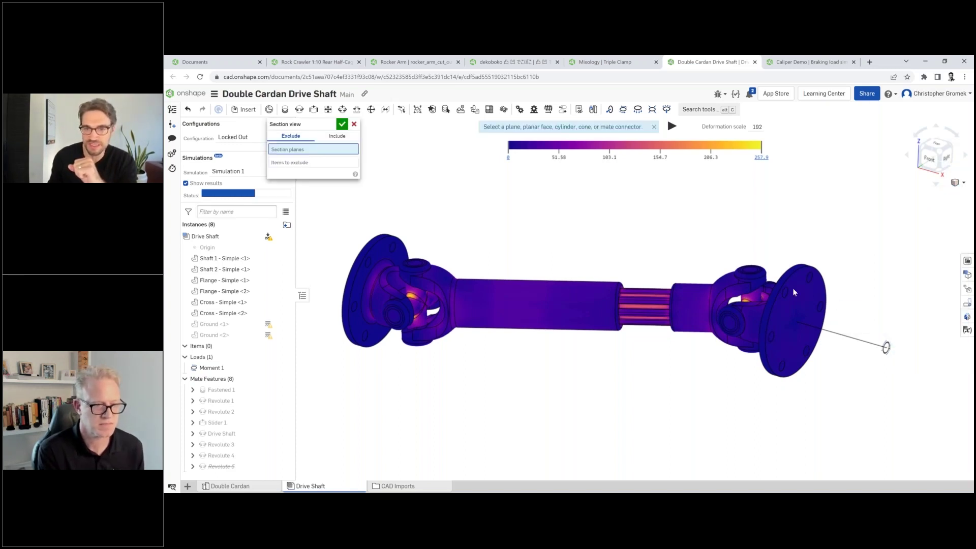
pyautogui.click(751, 269)
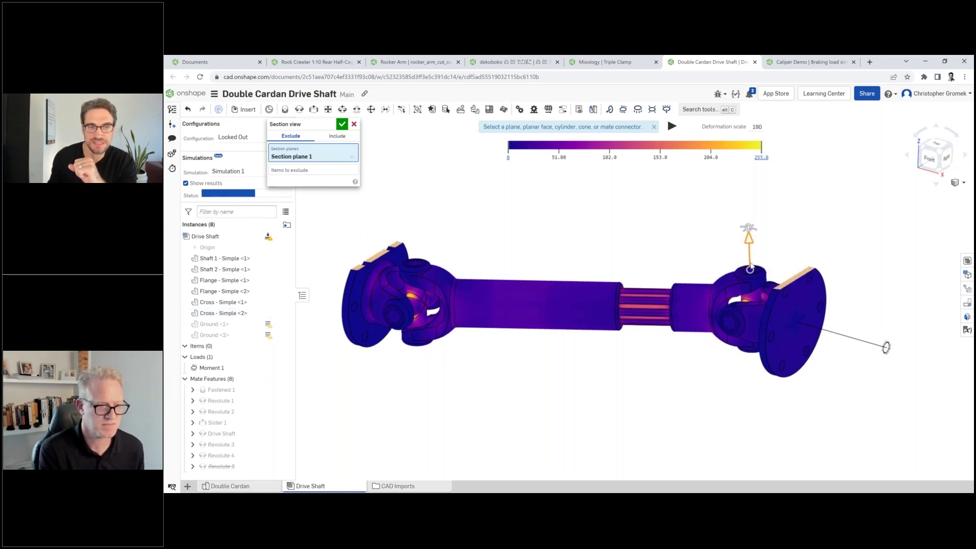
pyautogui.moveTo(751, 268); pyautogui.dragTo(753, 288)
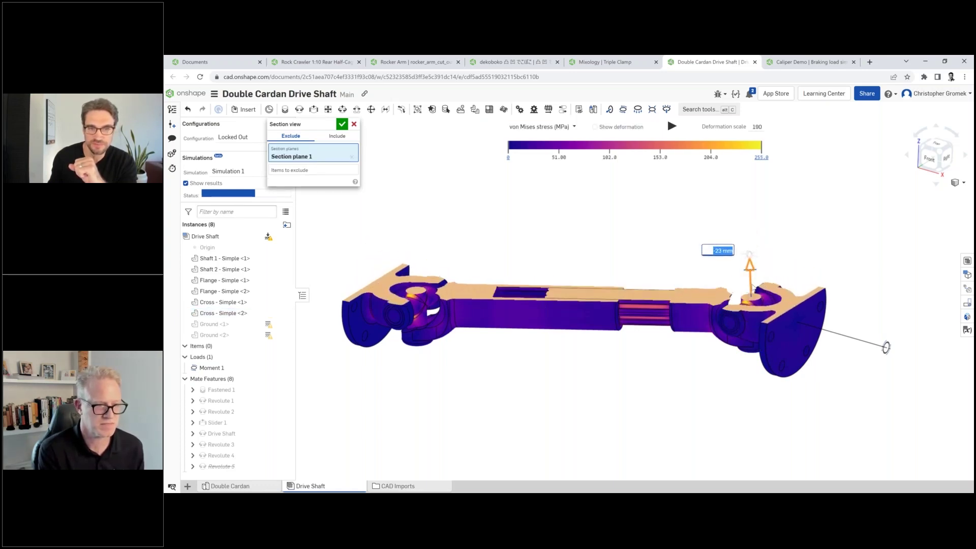
pyautogui.moveTo(754, 288); pyautogui.dragTo(803, 326, button='right')
# - Set the legend colors to Viridis and lower the upper limit of the von Mises stress scale to about 176 MPa
pyautogui.click(967, 329)
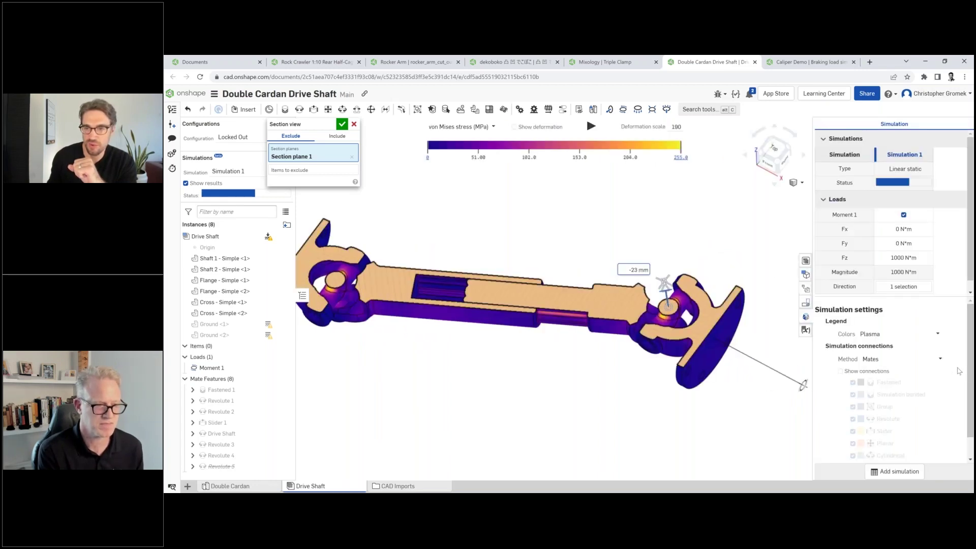
pyautogui.scroll(-1, 897, 319)
pyautogui.click(896, 317)
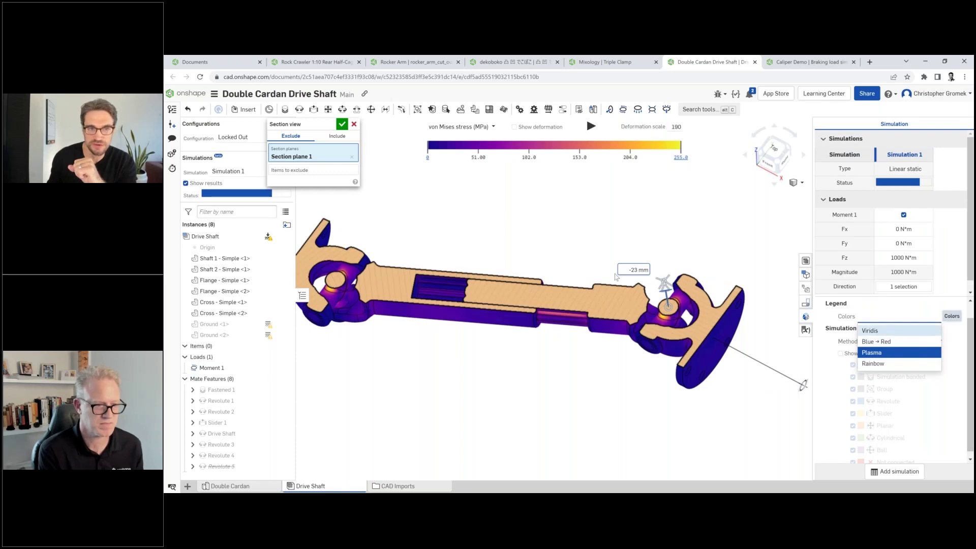
pyautogui.click(895, 331)
pyautogui.moveTo(682, 147); pyautogui.dragTo(602, 148)
# - Probe the von Mises stress beside the cross pin in the sectioned joint at the fixed end of the shaft
pyautogui.scroll(-3, 570, 308)
pyautogui.scroll(5, 570, 308)
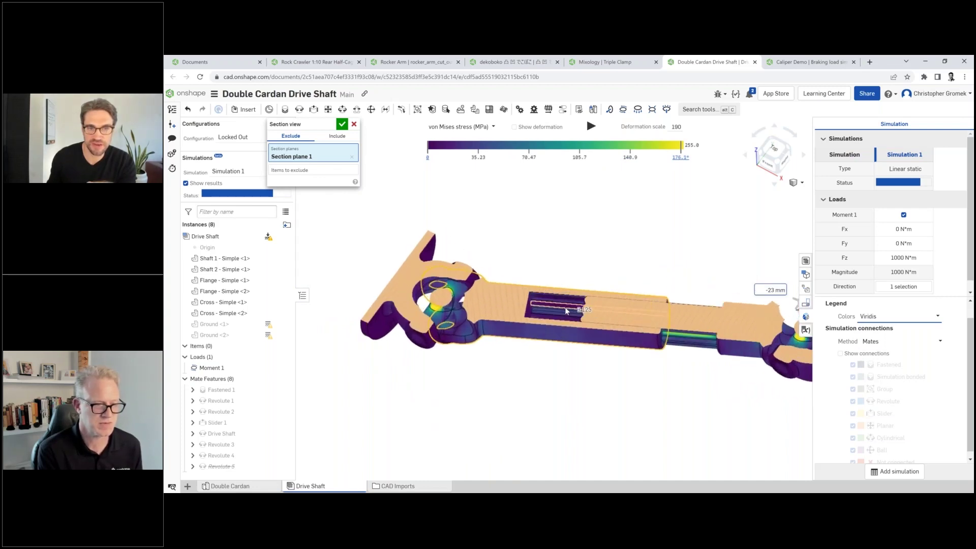
pyautogui.scroll(3, 571, 360)
pyautogui.moveTo(471, 283)
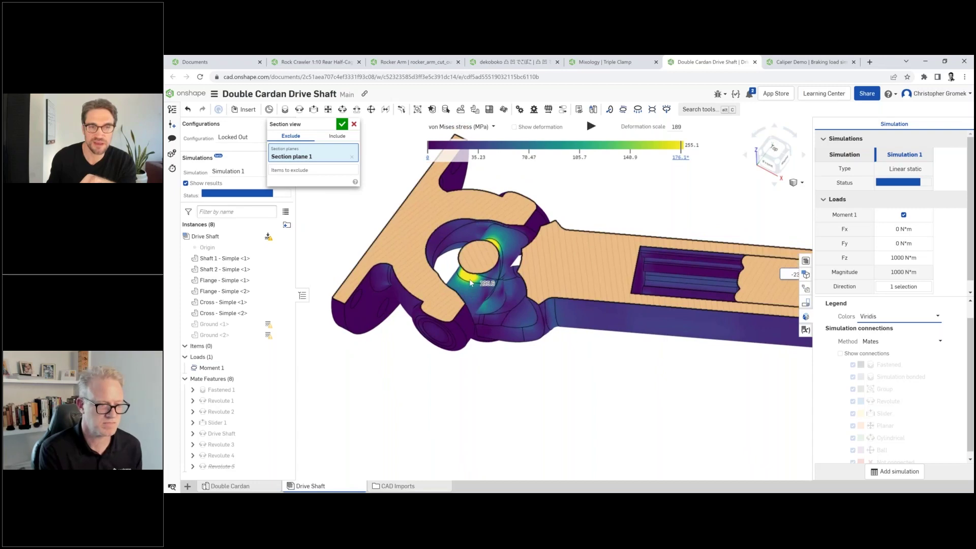
pyautogui.scroll(-3, 475, 283)
pyautogui.moveTo(475, 283); pyautogui.dragTo(615, 247, button='right')
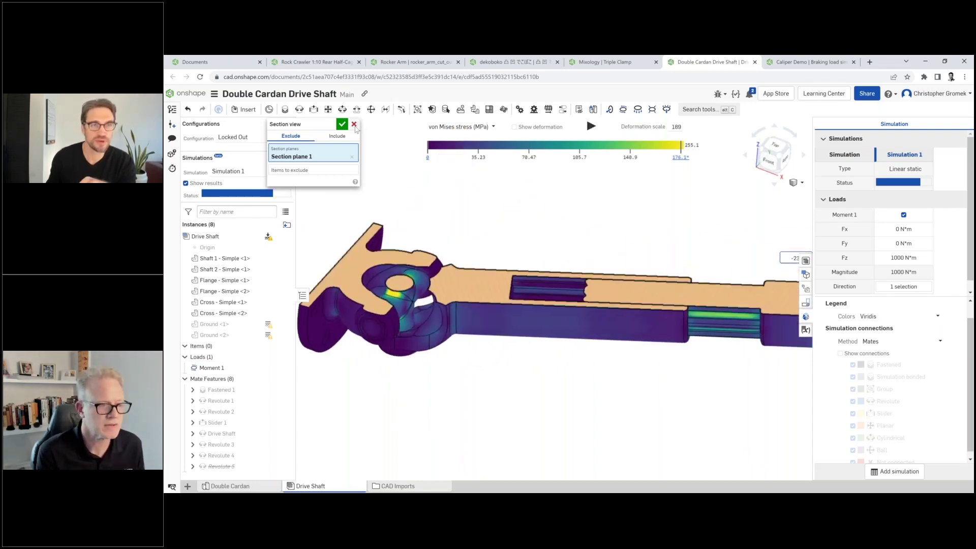
# - Cancel the section view to show the whole drive shaft and close the simulation settings
pyautogui.press('Escape')
pyautogui.scroll(-4, 605, 271)
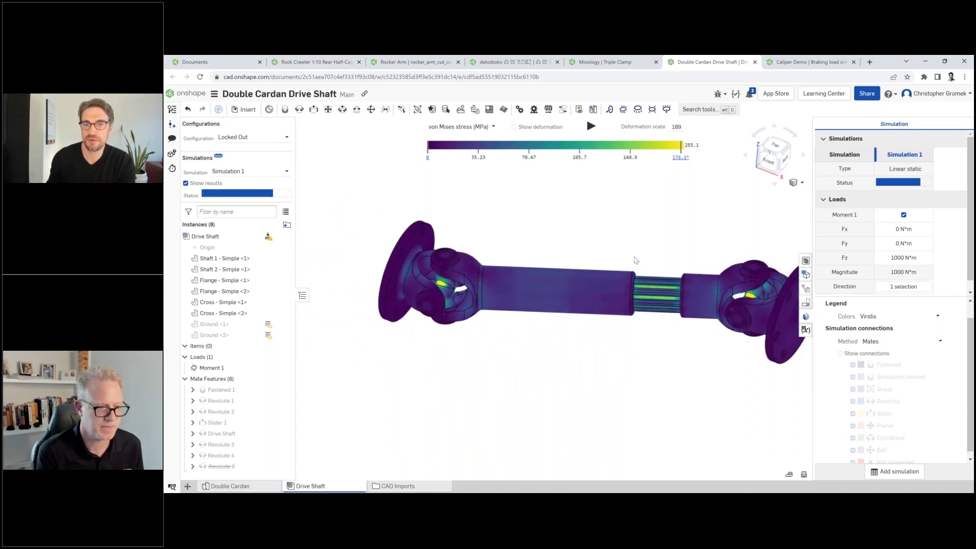
pyautogui.moveTo(664, 275); pyautogui.dragTo(648, 279, button='middle')
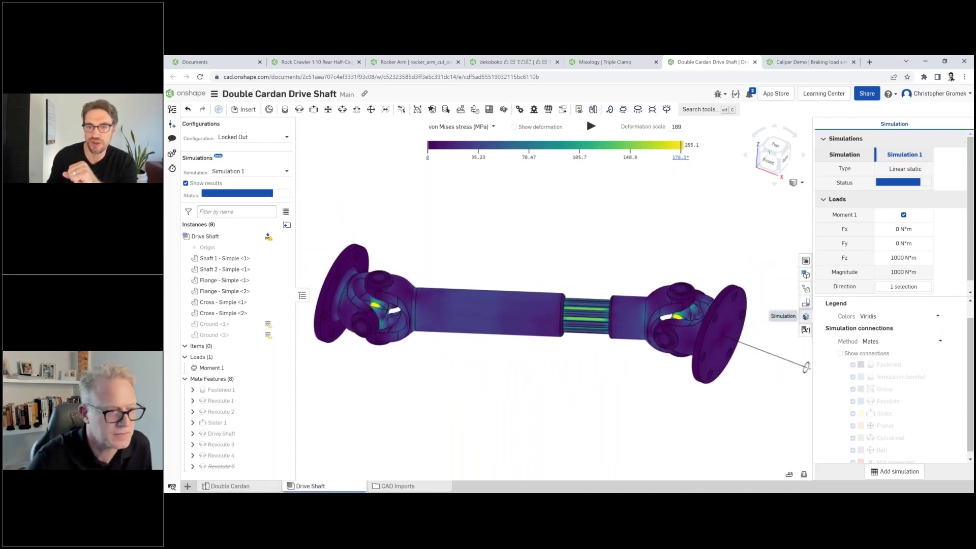
pyautogui.click(806, 316)
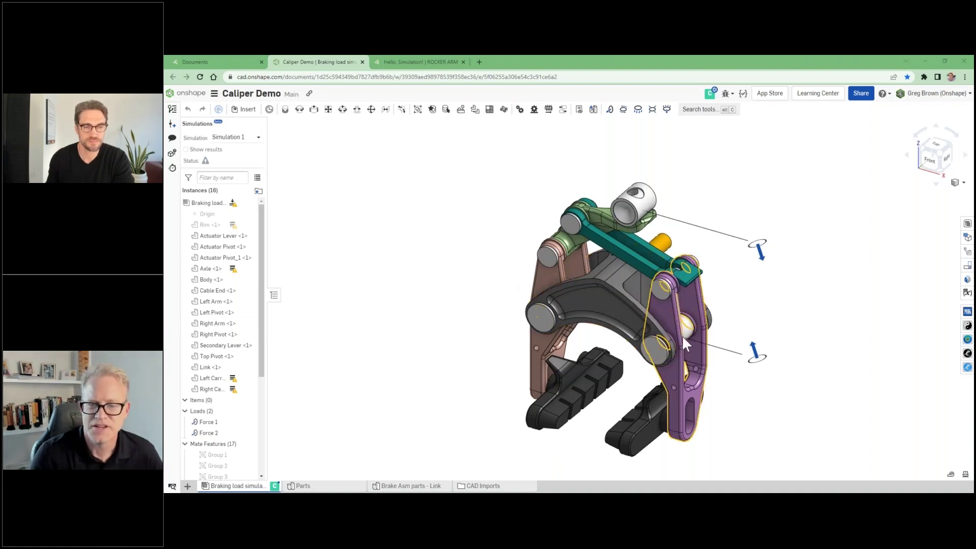
# - Unfix the left and right carriers so the caliper linkage can move
pyautogui.scroll(3, 682, 335)
pyautogui.scroll(-3, 654, 321)
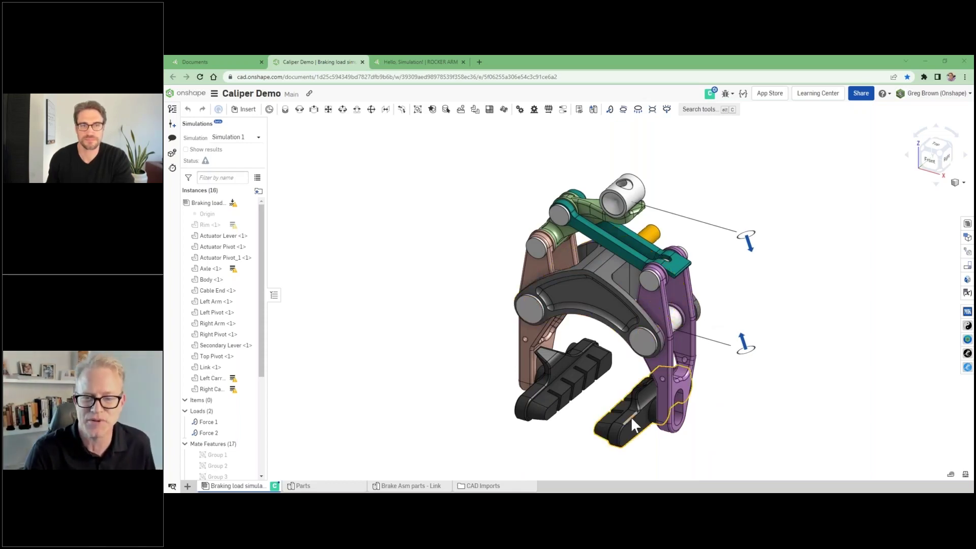
pyautogui.hotkey('shift', '1')
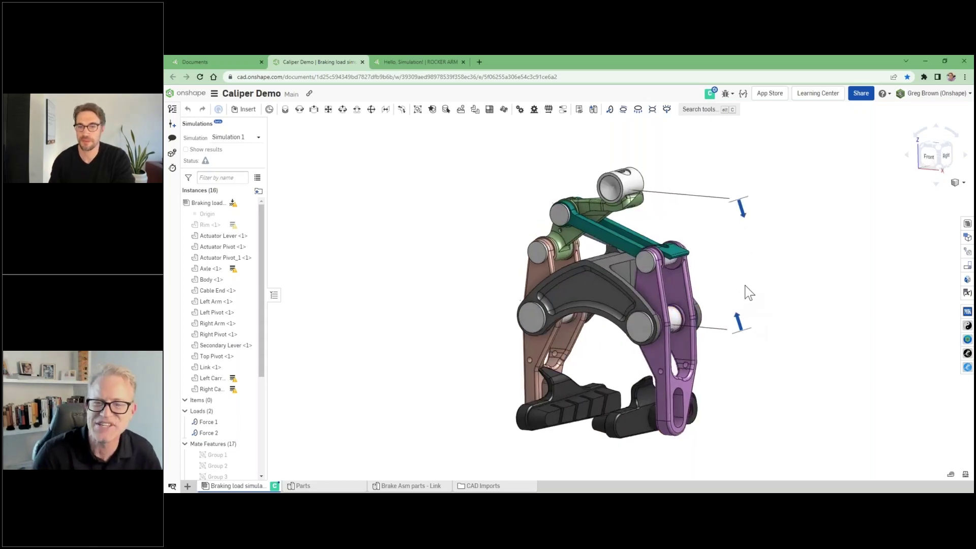
pyautogui.moveTo(760, 286); pyautogui.dragTo(697, 279, button='right')
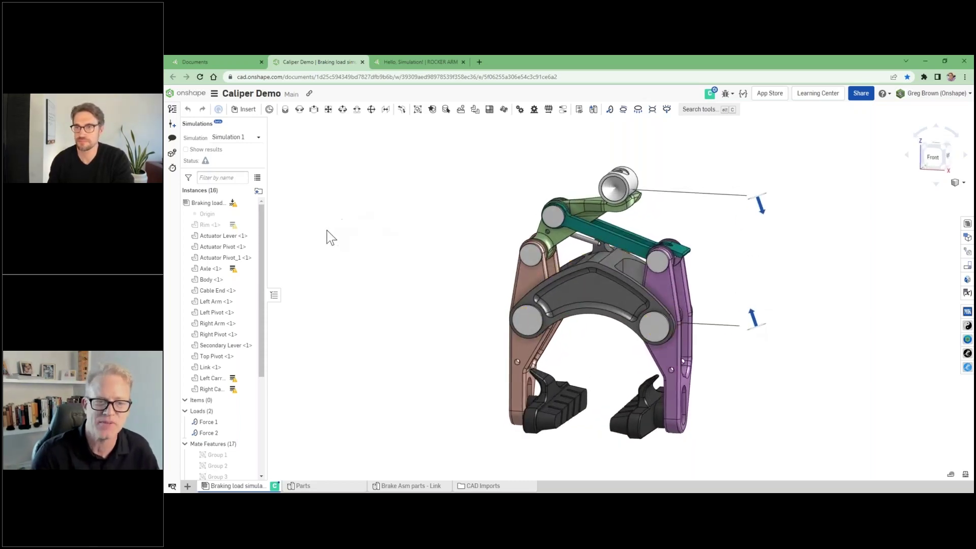
pyautogui.click(211, 378)
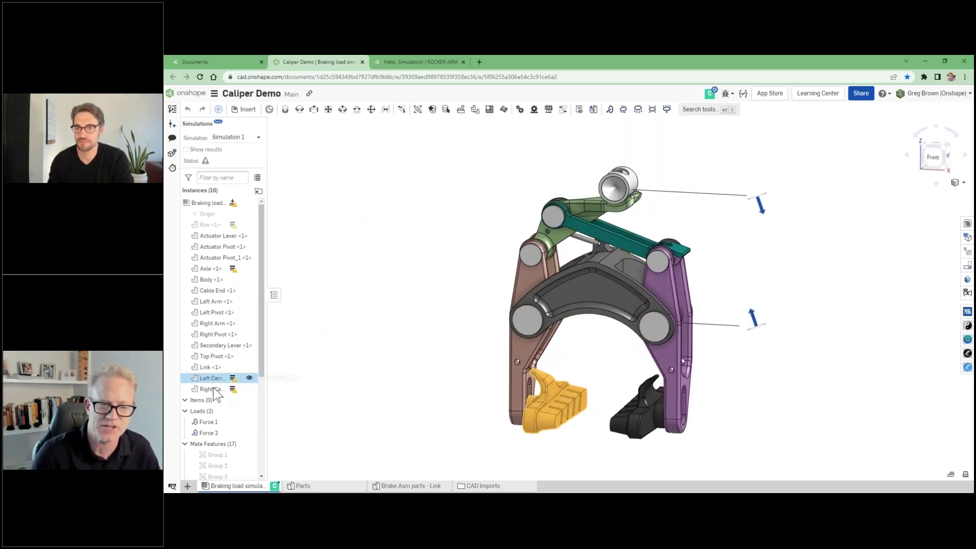
pyautogui.keyDown('shift'); pyautogui.click(210, 389); pyautogui.keyUp('shift')
pyautogui.rightClick(219, 388)
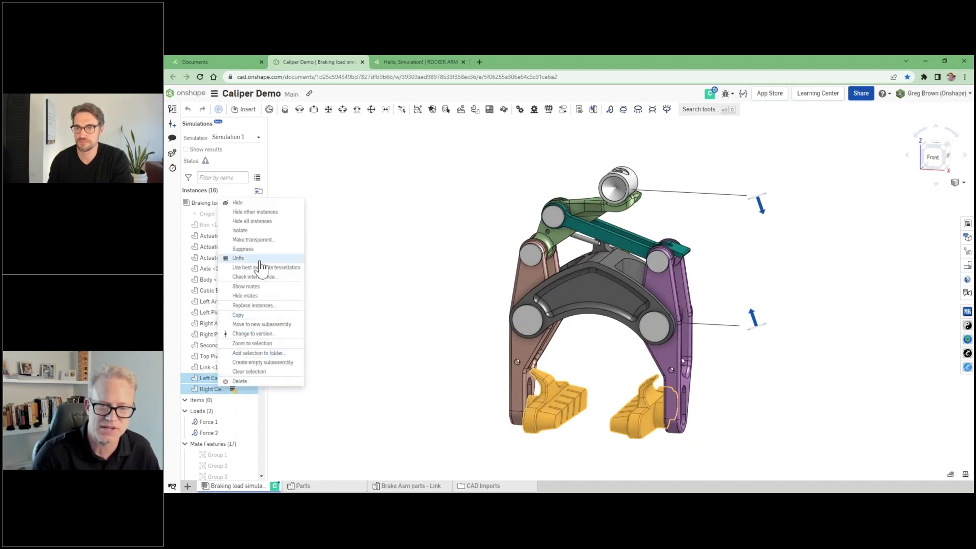
pyautogui.click(239, 258)
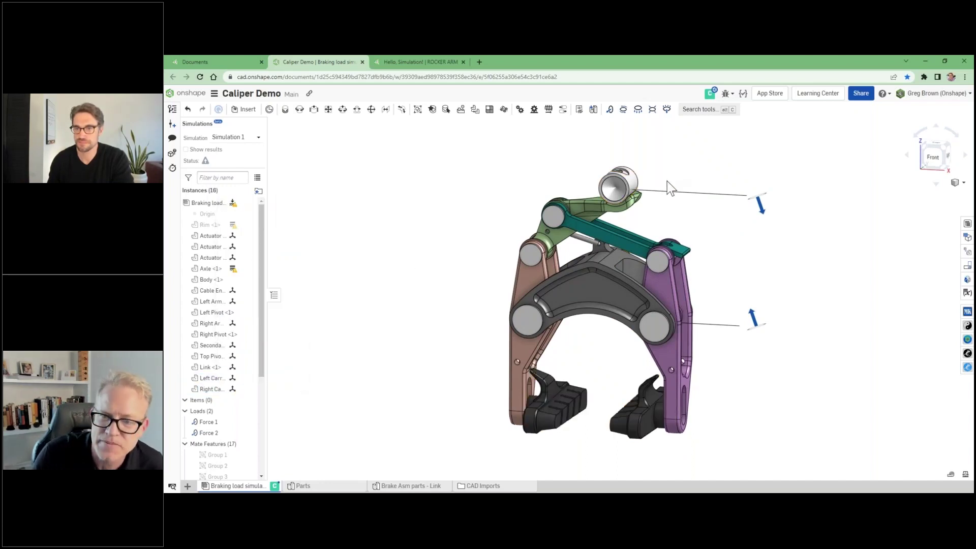
# - Move the cable end to swing the caliper linkage through its range of motion, viewing the mechanism from the front
pyautogui.moveTo(733, 283); pyautogui.dragTo(638, 285, button='right')
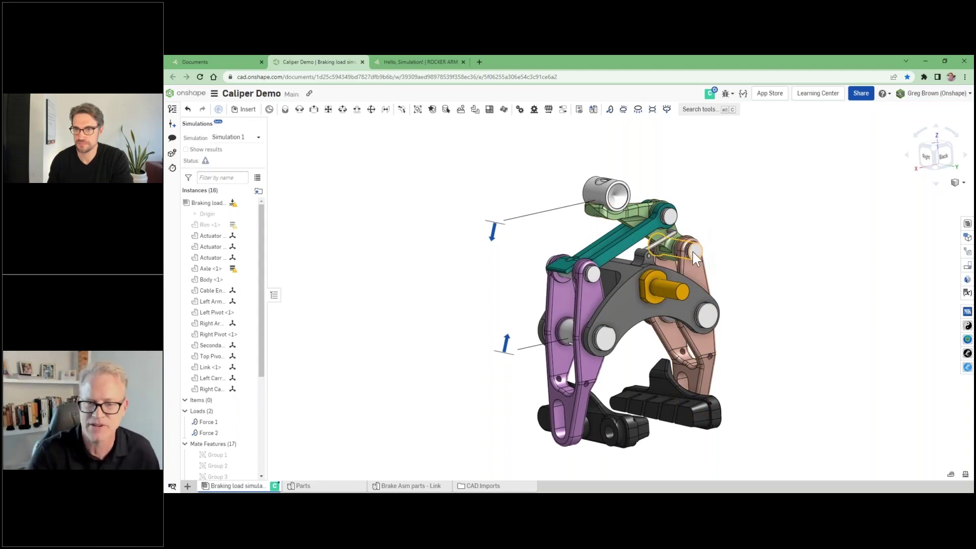
pyautogui.moveTo(622, 347); pyautogui.dragTo(610, 265, button='right')
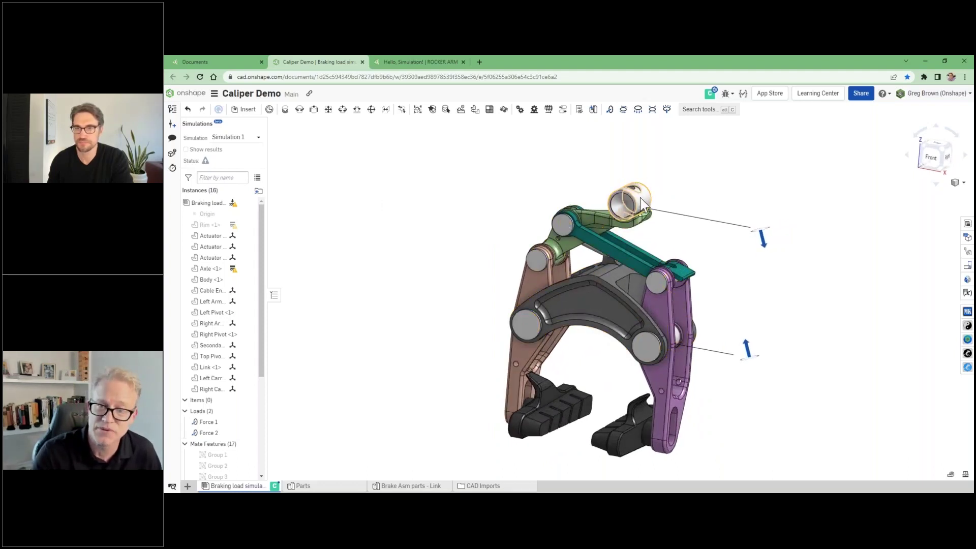
pyautogui.moveTo(643, 203); pyautogui.dragTo(633, 173, button='right')
pyautogui.moveTo(634, 175)
pyautogui.mouseDown()
pyautogui.moveTo(617, 145)
pyautogui.moveTo(645, 184)
pyautogui.mouseUp()
pyautogui.hotkey('shift', '1')
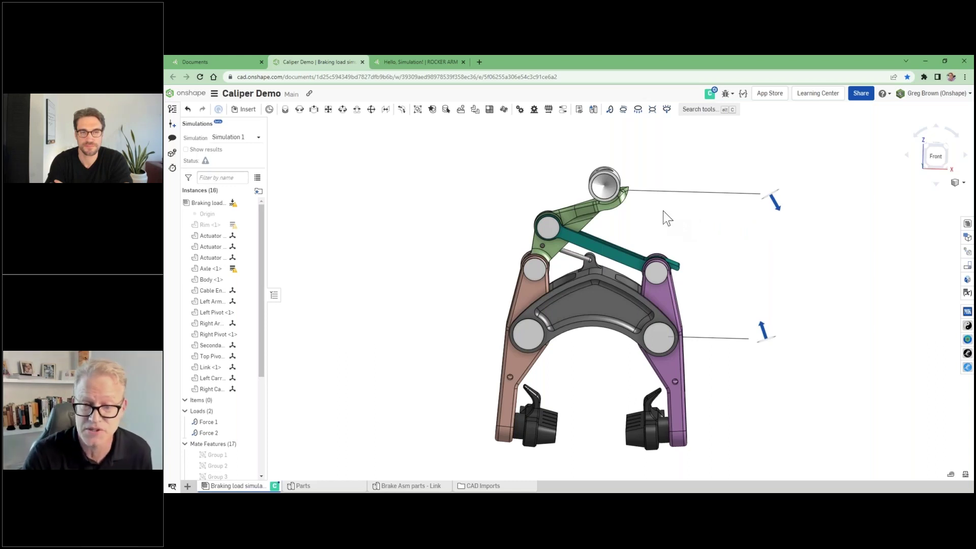
# - Apply the named position Braking!! to the caliper assembly and close the list of named positions
pyautogui.click(966, 265)
pyautogui.moveTo(671, 204); pyautogui.dragTo(794, 210)
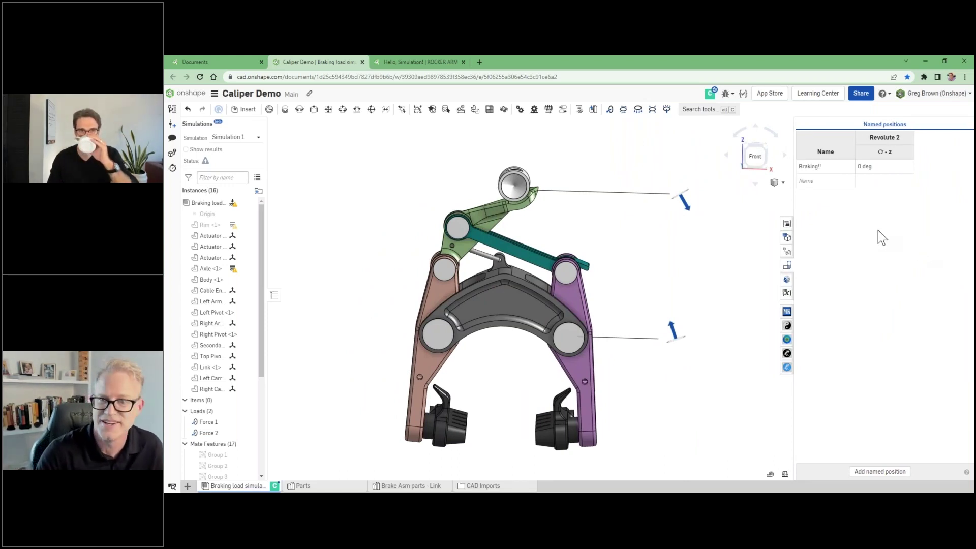
pyautogui.rightClick(827, 169)
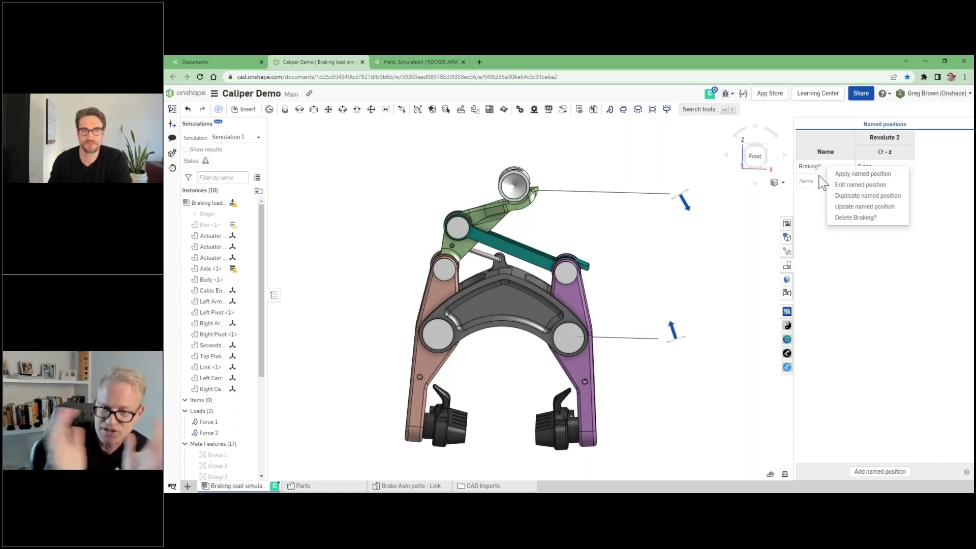
pyautogui.click(841, 173)
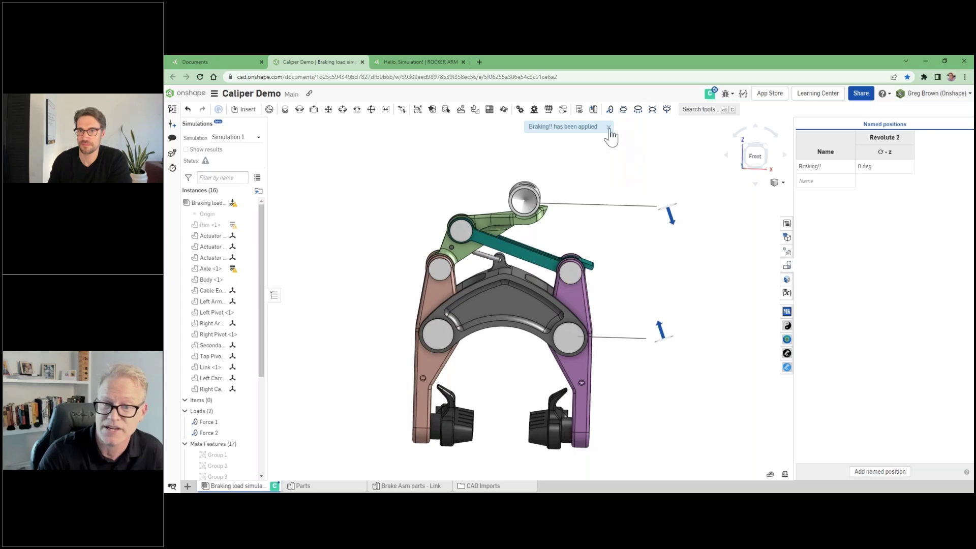
pyautogui.click(610, 128)
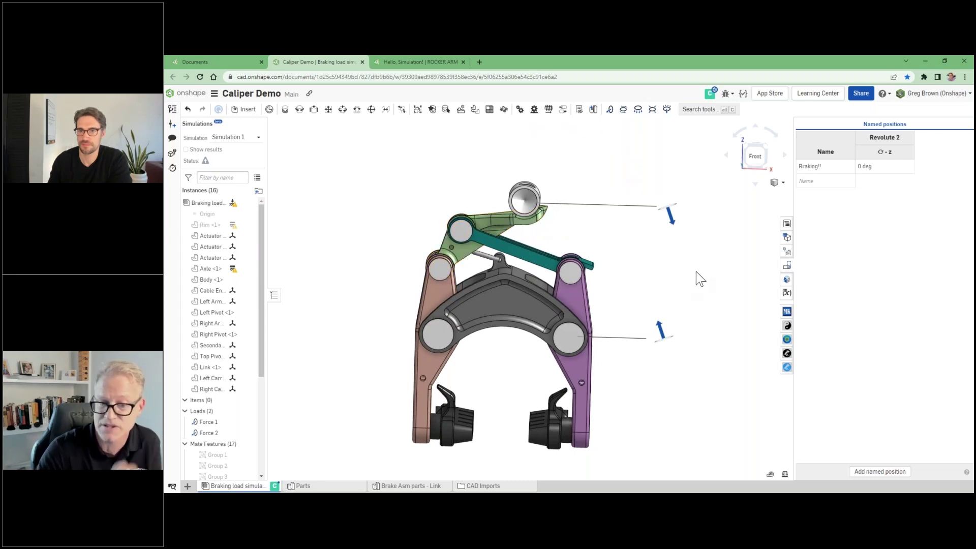
pyautogui.click(787, 270)
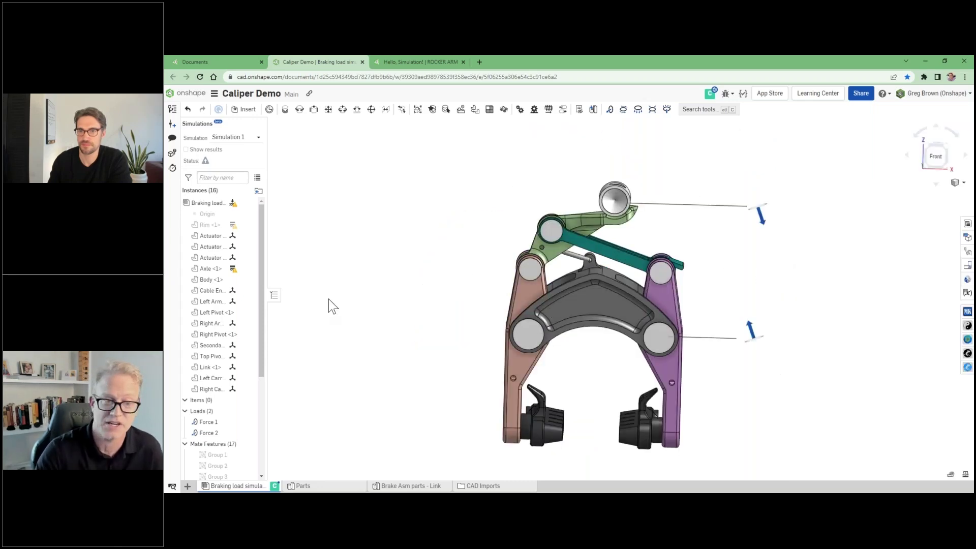
# - Fix the left and right carriers in place
pyautogui.click(210, 378)
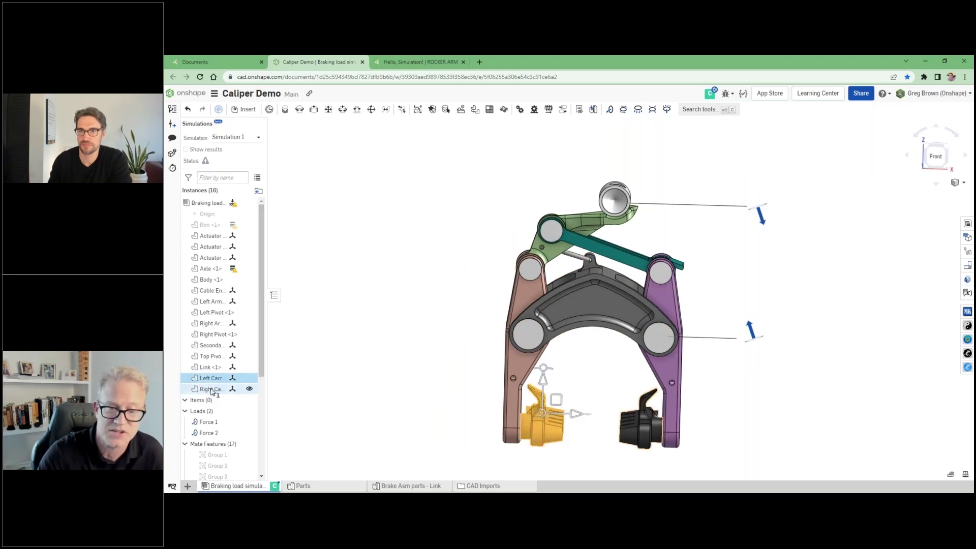
pyautogui.keyDown('shift'); pyautogui.click(209, 389); pyautogui.keyUp('shift')
pyautogui.rightClick(589, 396)
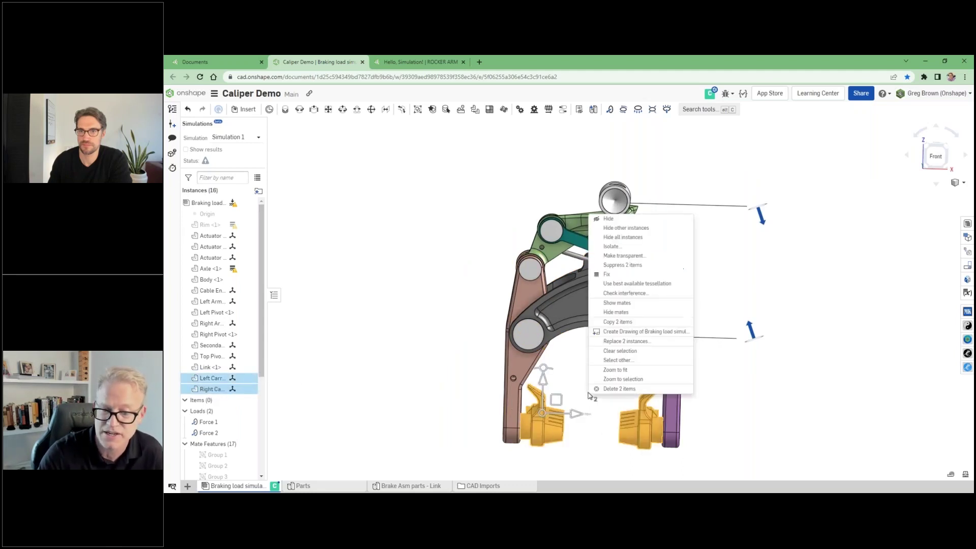
pyautogui.click(620, 275)
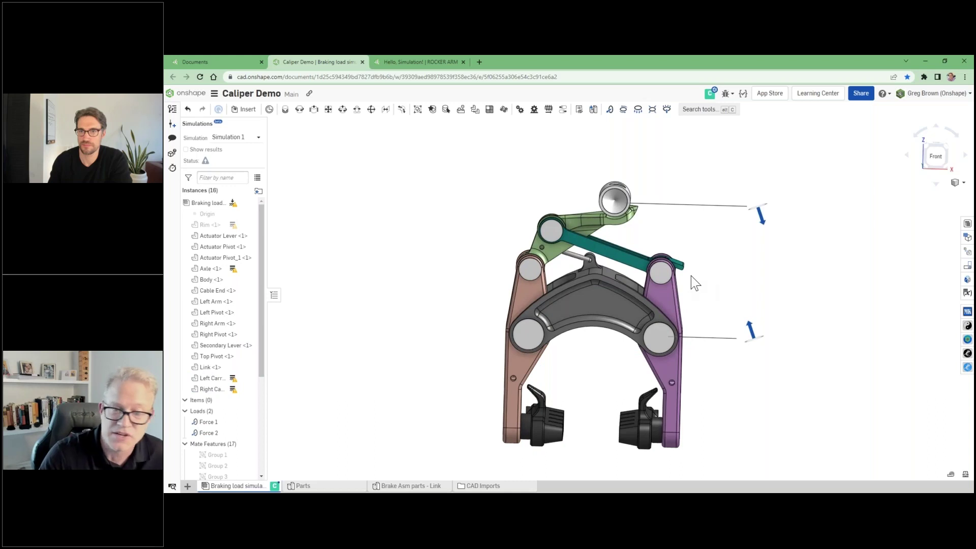
# - Inspect the two applied forces on the caliper and display the simulation results on the model
pyautogui.moveTo(702, 264); pyautogui.dragTo(691, 248, button='right')
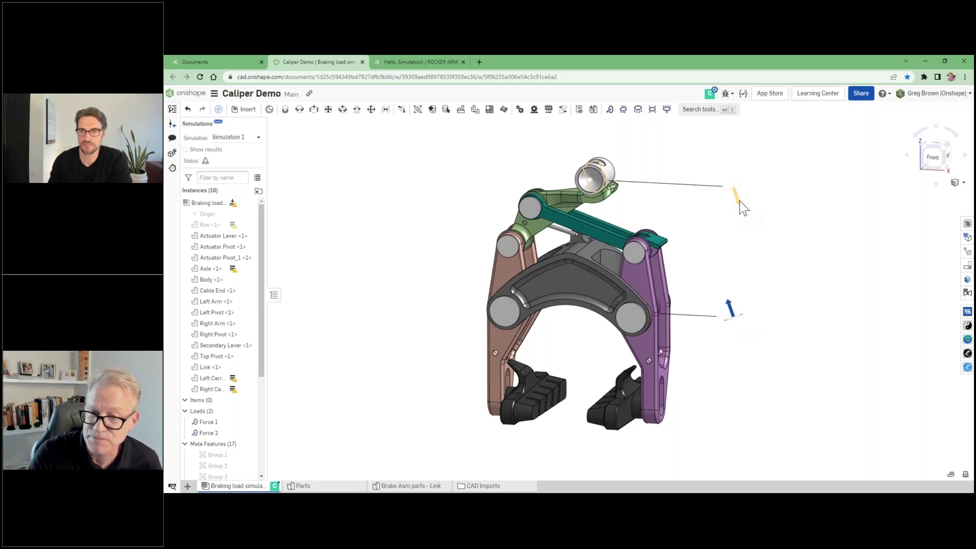
pyautogui.moveTo(732, 211); pyautogui.dragTo(682, 247, button='right')
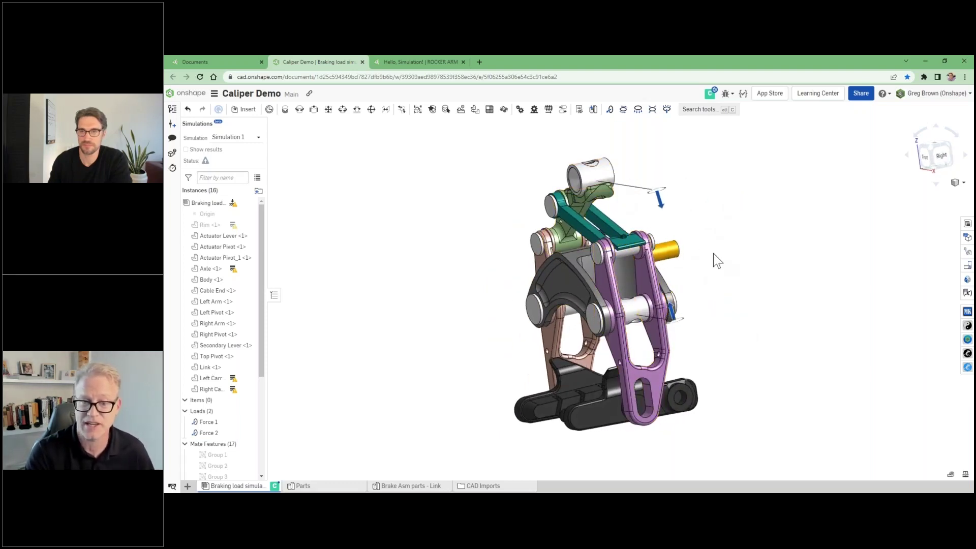
pyautogui.moveTo(714, 254); pyautogui.dragTo(737, 265, button='right')
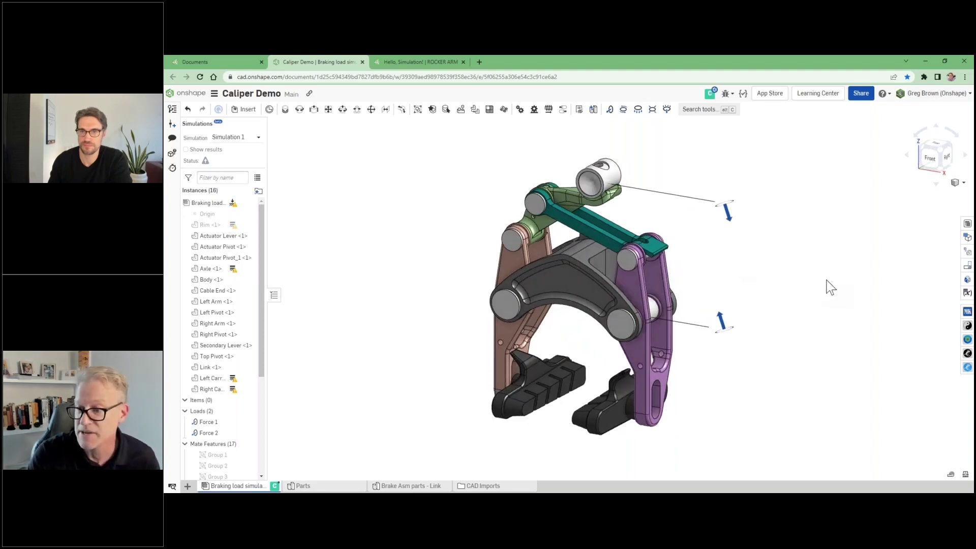
pyautogui.click(957, 182)
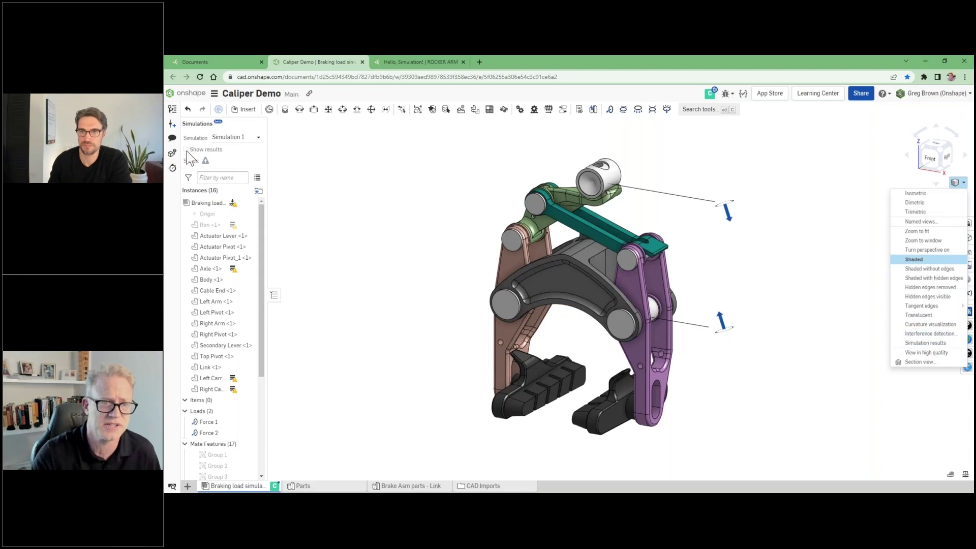
pyautogui.click(930, 344)
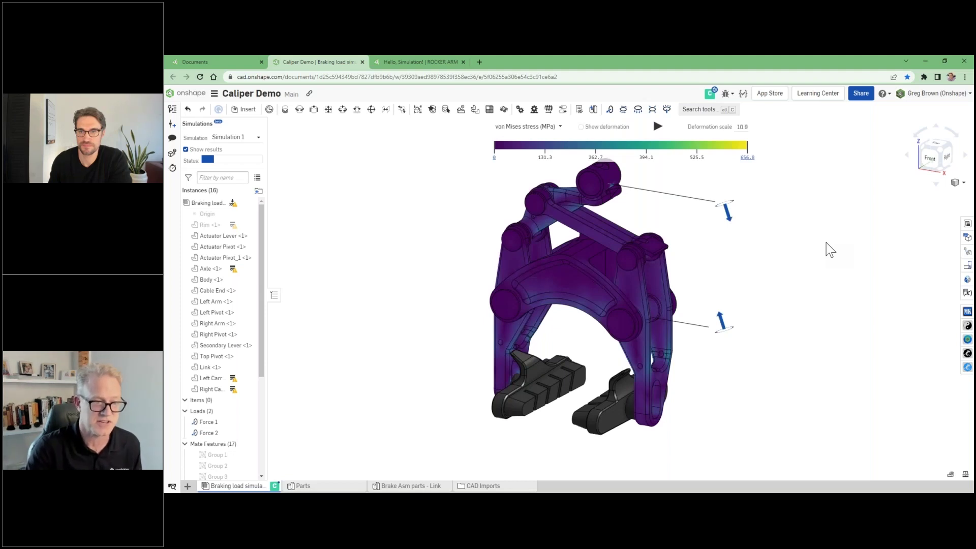
# - Lower the upper limit of the von Mises stress scale to about 121 MPa
pyautogui.moveTo(742, 145)
pyautogui.moveTo(742, 146); pyautogui.dragTo(509, 155)
pyautogui.moveTo(670, 359)
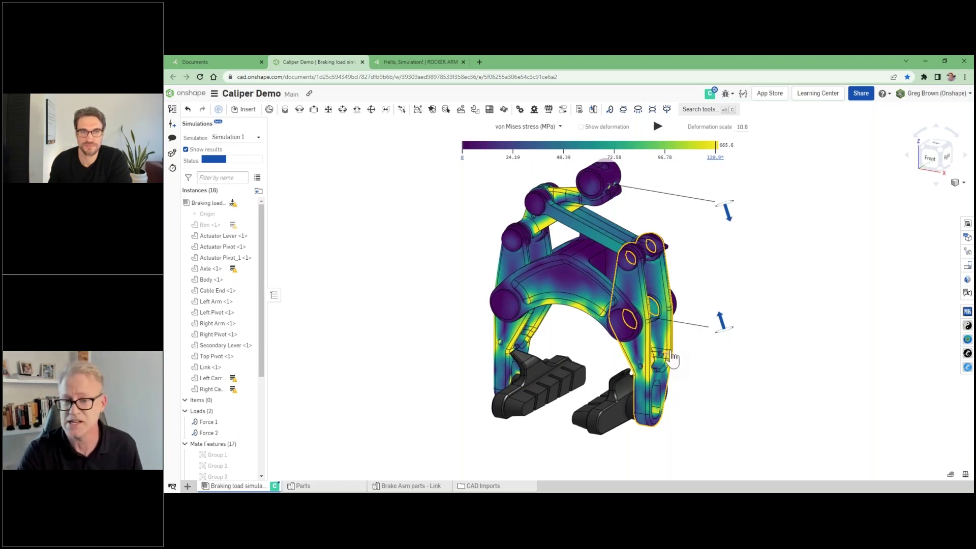
# - Animate the caliper's deformation in the front view, stop the animation, and return to the isometric view
pyautogui.click(658, 126)
pyautogui.hotkey('shift', '1')
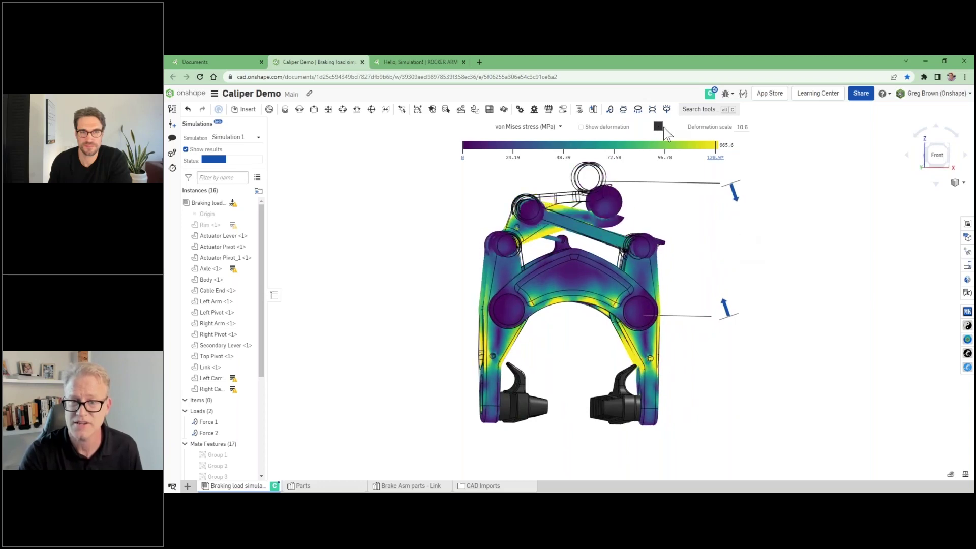
pyautogui.click(658, 126)
pyautogui.hotkey('shift', '7')
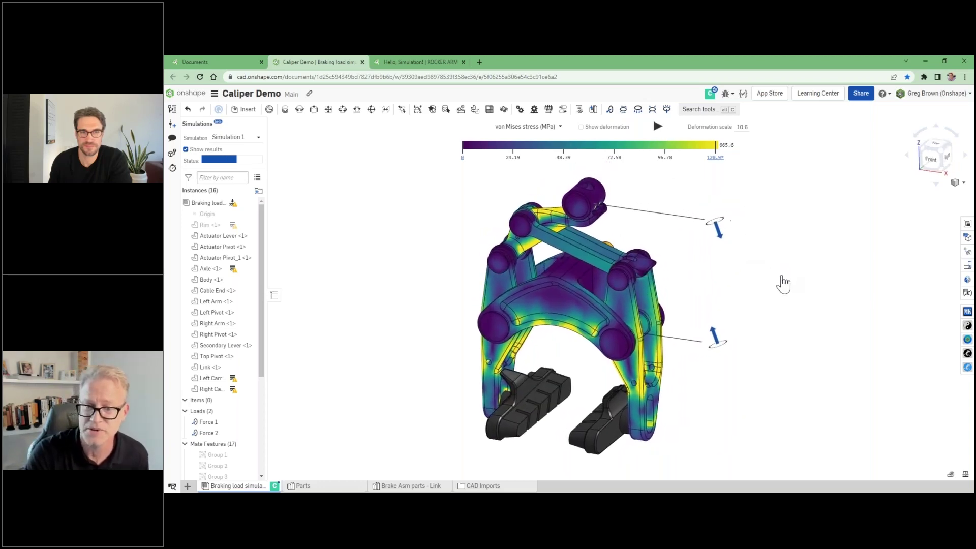
# - Check the materials assigned in the bill of materials and view the Cable End's Brass properties without changing them
pyautogui.click(967, 224)
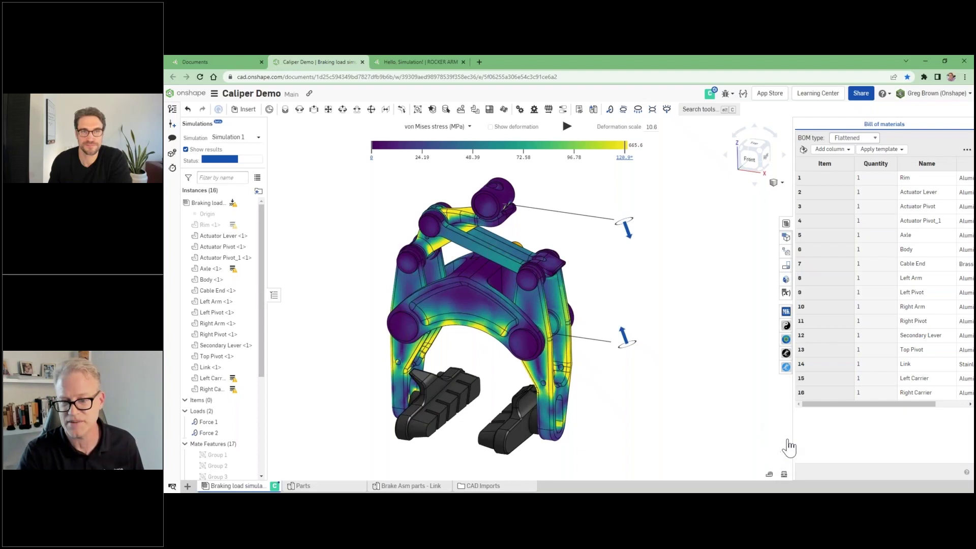
pyautogui.moveTo(793, 433); pyautogui.dragTo(737, 433)
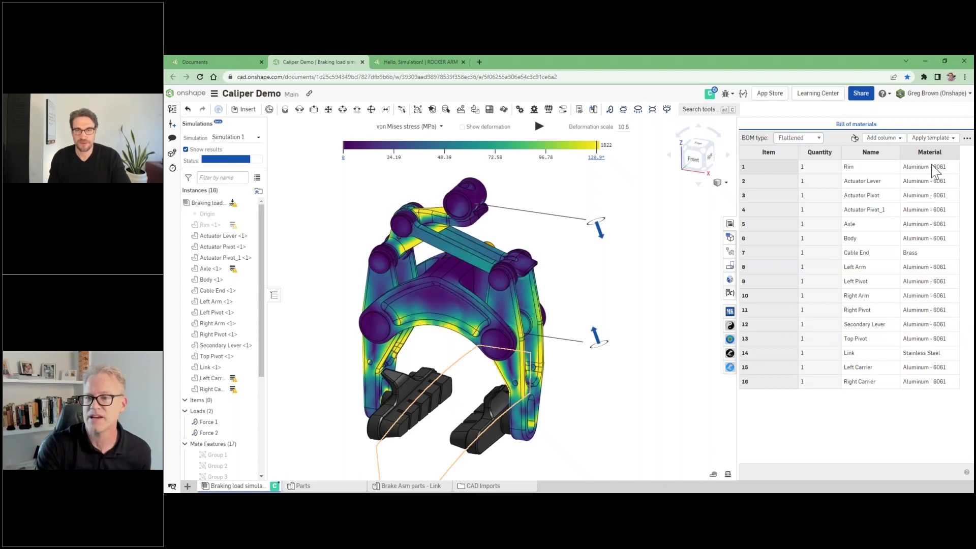
pyautogui.click(928, 252)
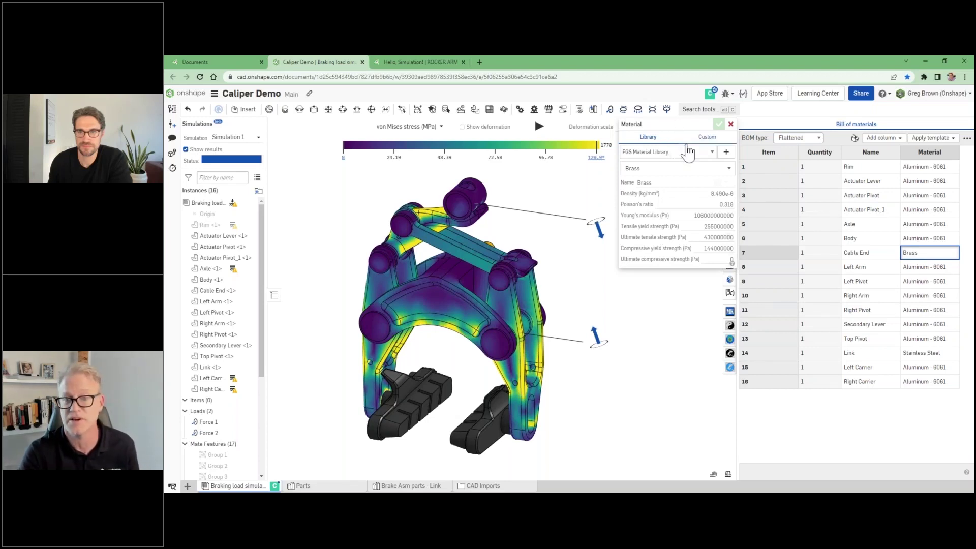
pyautogui.click(731, 125)
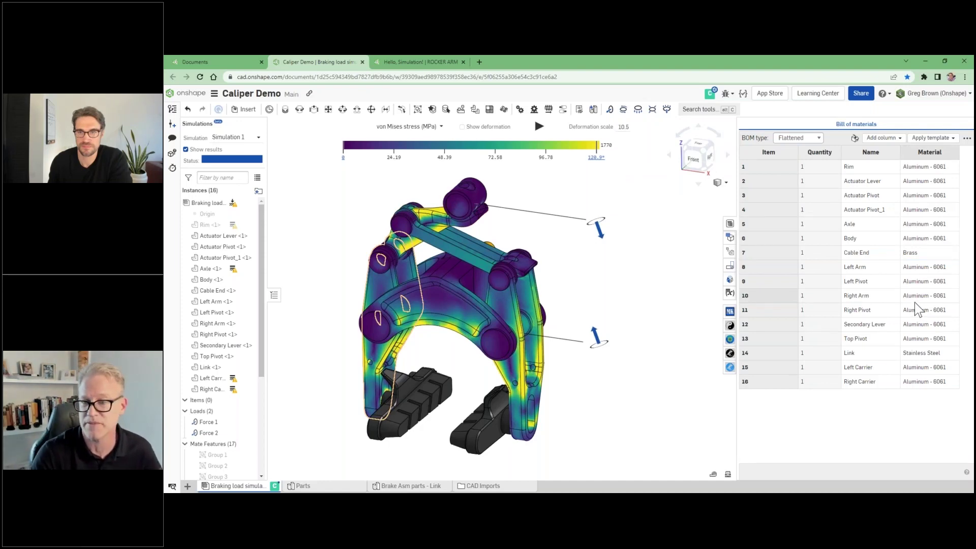
# - Examine the stress results on the arms and body from several angles and play the deformation animation
pyautogui.moveTo(621, 300)
pyautogui.mouseDown(button='right')
pyautogui.moveTo(654, 290)
pyautogui.moveTo(630, 289)
pyautogui.mouseUp(button='right')
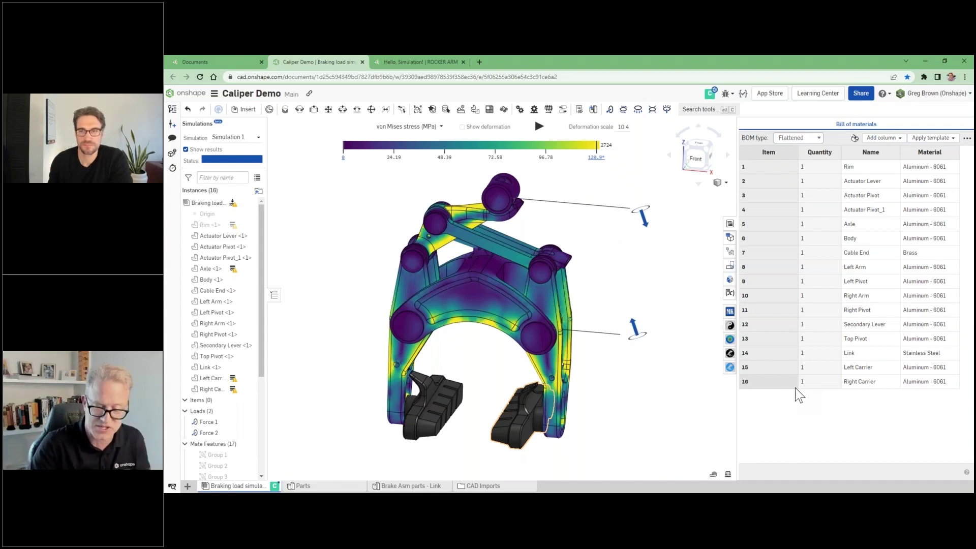
pyautogui.moveTo(660, 322); pyautogui.dragTo(645, 315, button='right')
pyautogui.click(540, 127)
pyautogui.moveTo(570, 244); pyautogui.dragTo(555, 261, button='right')
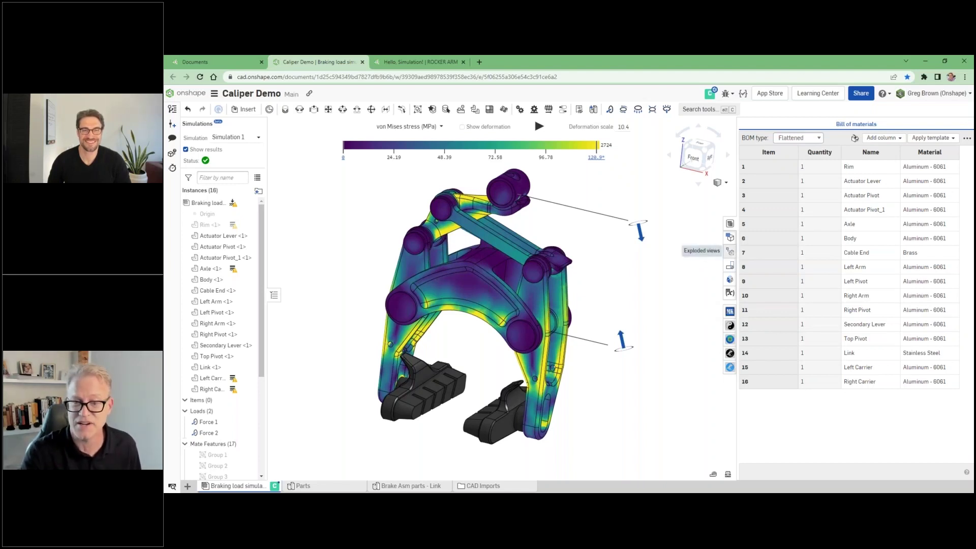
# - Open the exploded view Explode 1 for editing and animate the deformation of the separated caliper parts
pyautogui.click(730, 252)
pyautogui.doubleClick(770, 137)
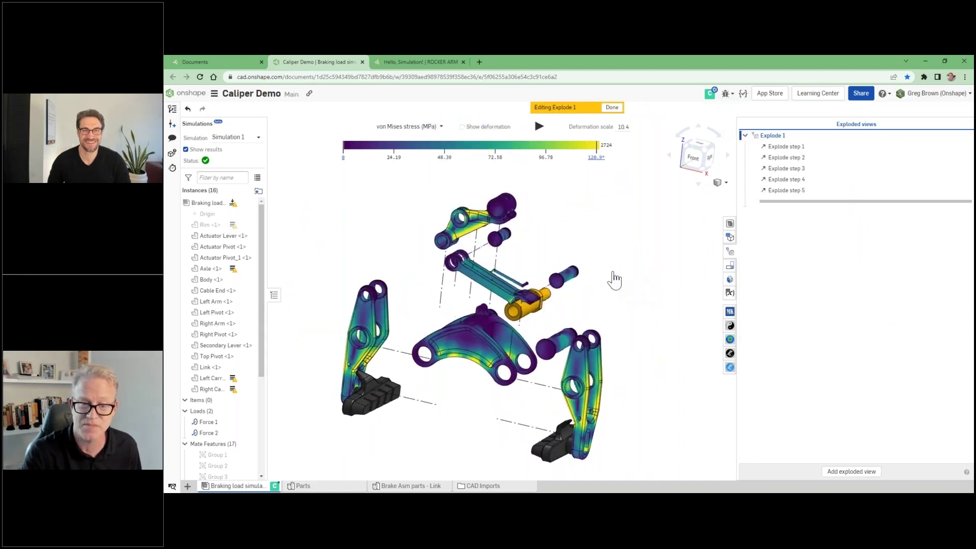
pyautogui.moveTo(654, 276); pyautogui.dragTo(626, 287, button='right')
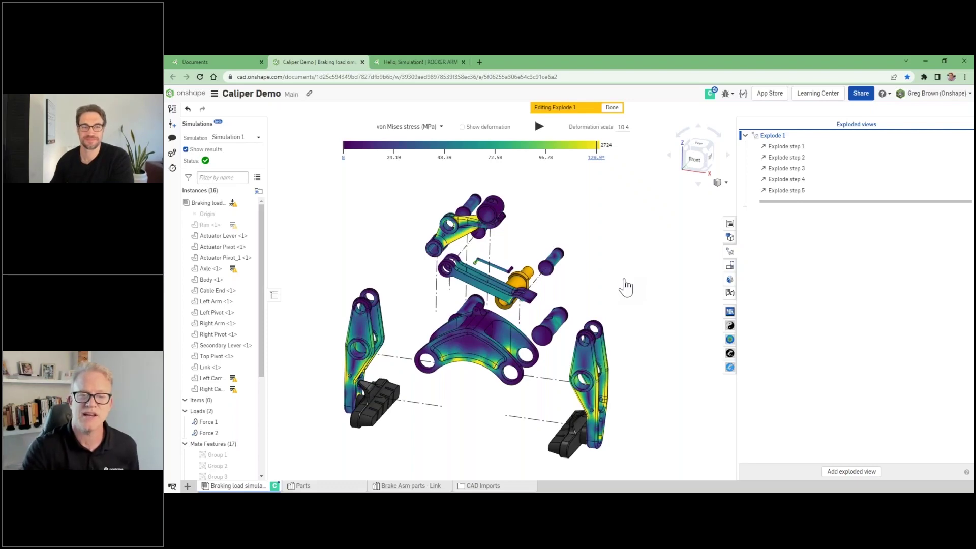
pyautogui.moveTo(581, 301)
pyautogui.mouseDown(button='right')
pyautogui.moveTo(588, 285)
pyautogui.moveTo(577, 286)
pyautogui.mouseUp(button='right')
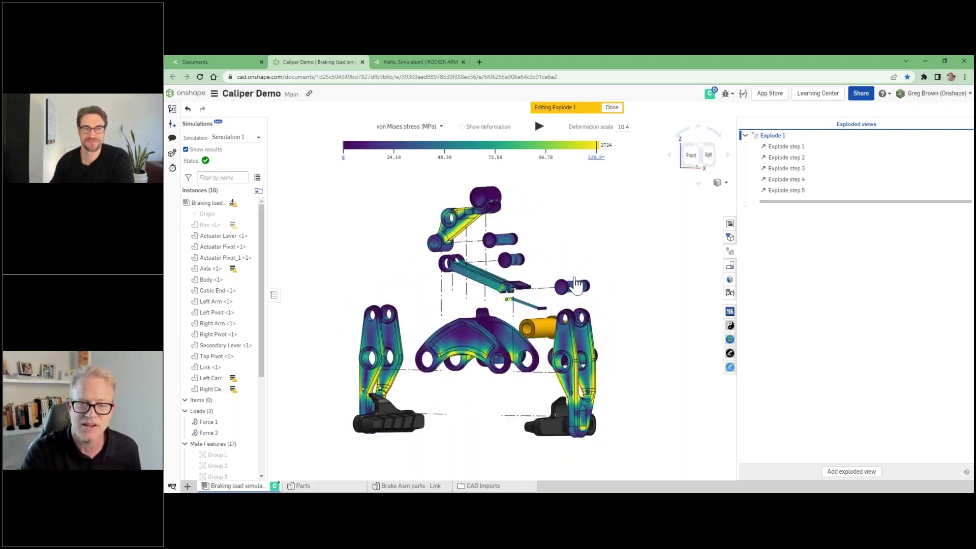
pyautogui.click(540, 126)
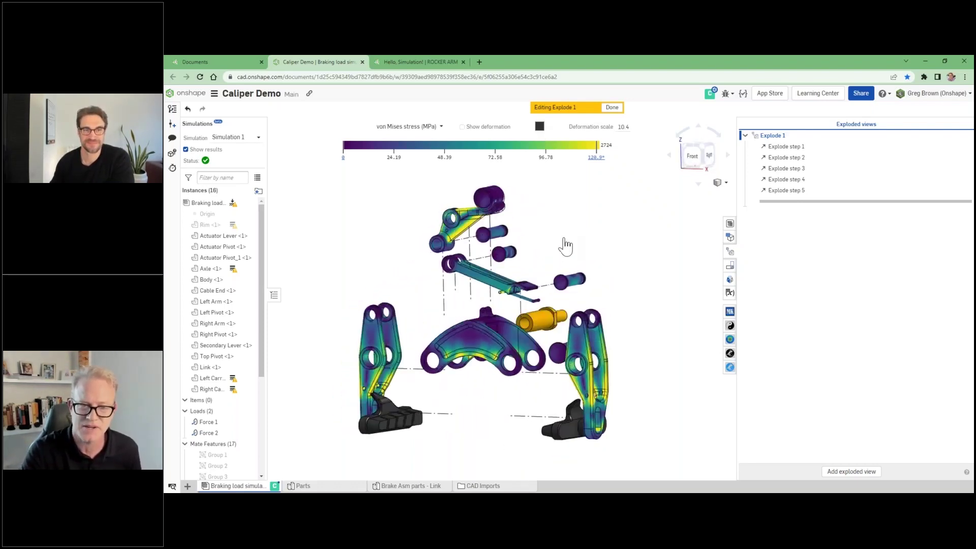
# - Stop the deformation animation, check the bill of materials, finish editing Explode 1, and hide the simulation results
pyautogui.click(540, 127)
pyautogui.moveTo(600, 232)
pyautogui.mouseDown(button='right')
pyautogui.moveTo(615, 227)
pyautogui.moveTo(594, 235)
pyautogui.mouseUp(button='right')
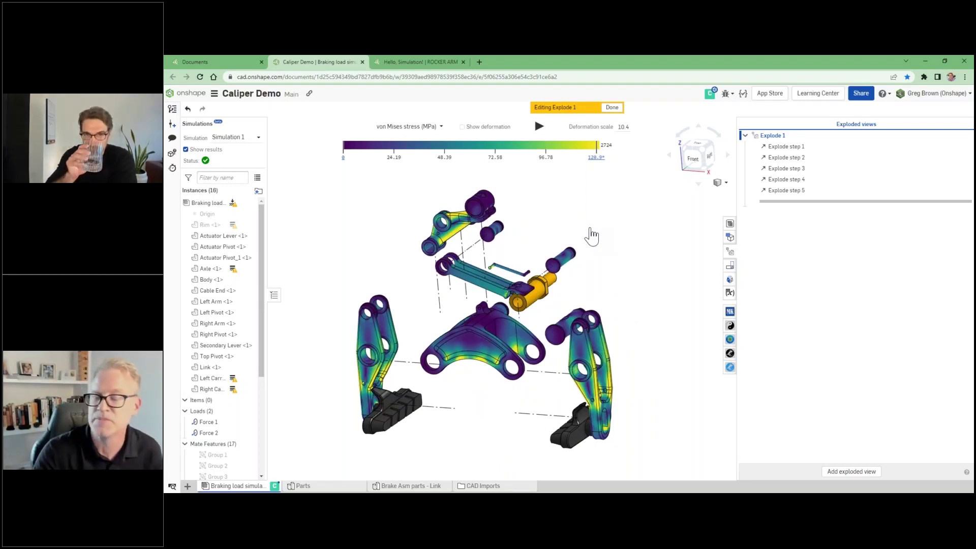
pyautogui.click(730, 223)
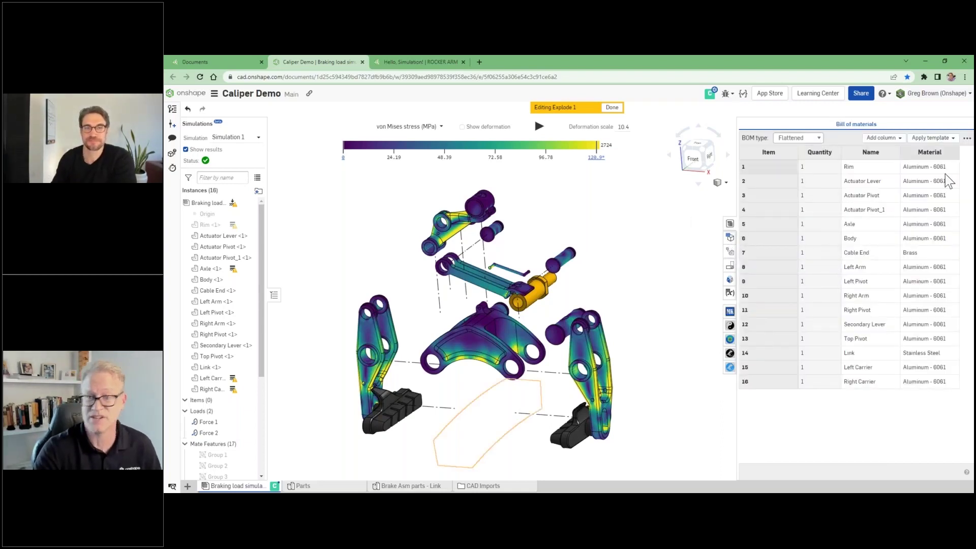
pyautogui.click(612, 108)
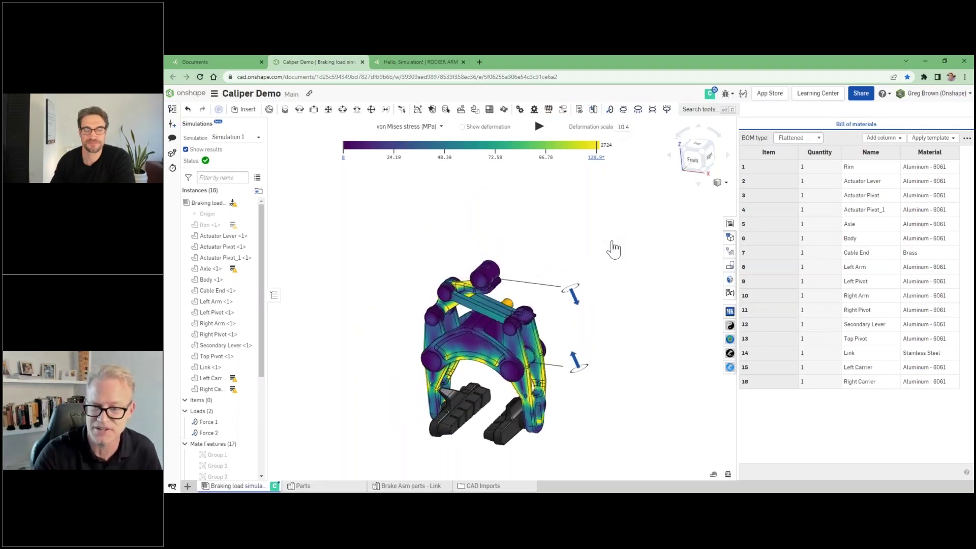
pyautogui.click(198, 152)
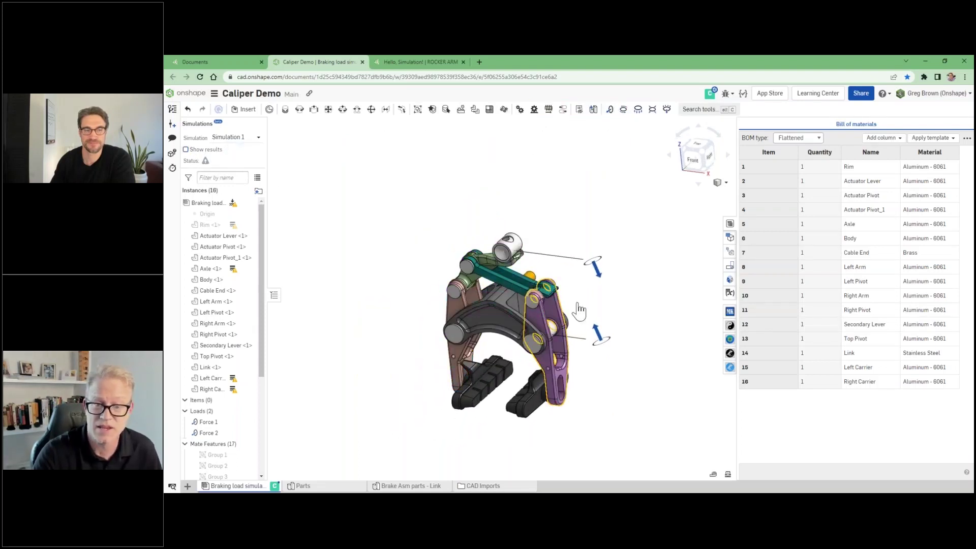
# - Show the mate-based simulation connections on the caliper and examine the color-coded joints
pyautogui.click(729, 280)
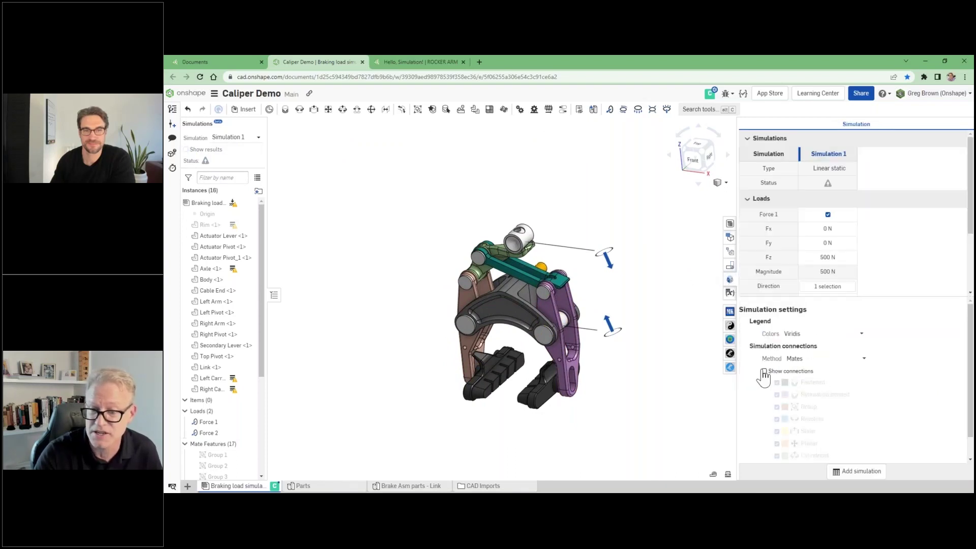
pyautogui.click(764, 372)
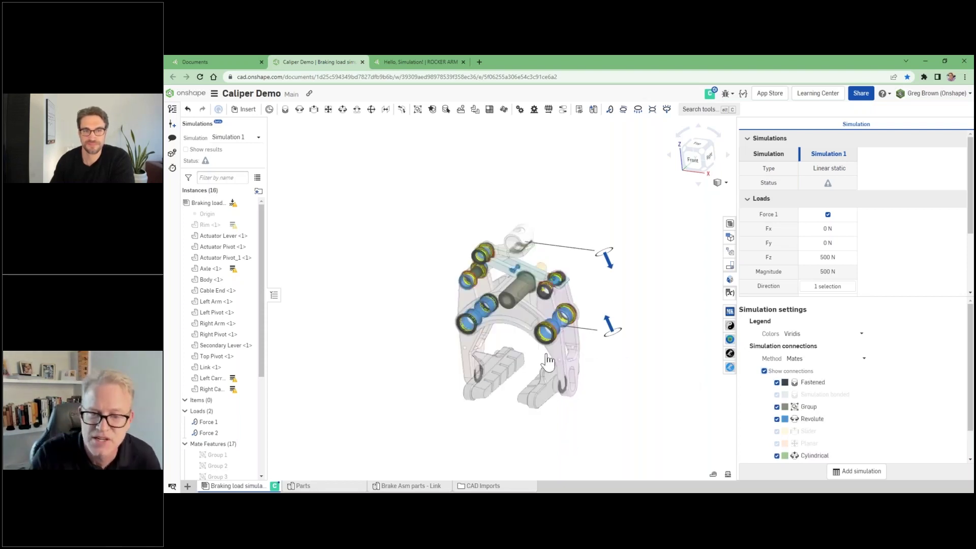
pyautogui.scroll(5, 549, 351)
pyautogui.moveTo(562, 330)
pyautogui.mouseDown(button='right')
pyautogui.moveTo(523, 337)
pyautogui.moveTo(562, 327)
pyautogui.moveTo(544, 331)
pyautogui.moveTo(547, 340)
pyautogui.mouseUp(button='right')
pyautogui.scroll(-3, 585, 346)
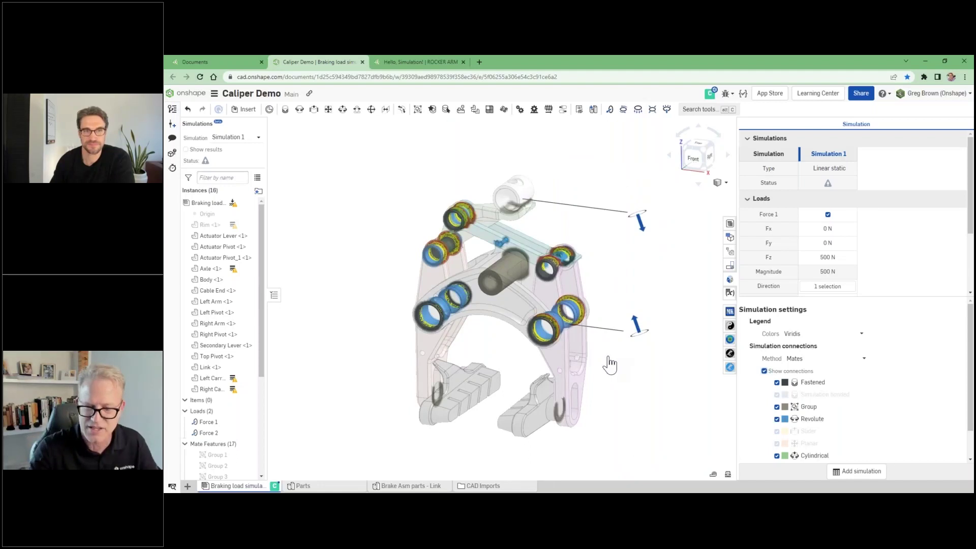
# - Hide the Fastened, Group, Cylindrical and Not connected types and inspect the Revolute connections from front and back
pyautogui.click(777, 383)
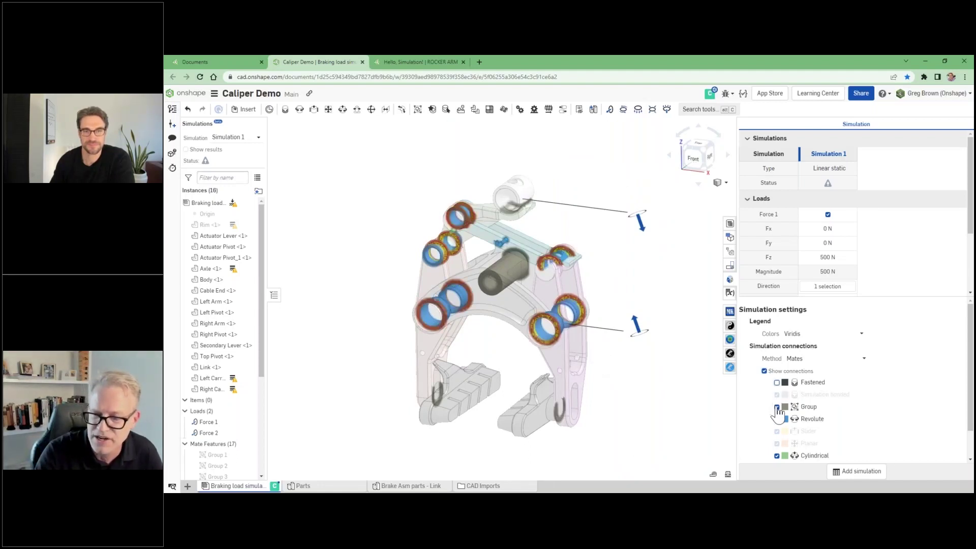
pyautogui.click(776, 407)
pyautogui.click(777, 456)
pyautogui.scroll(-1, 793, 428)
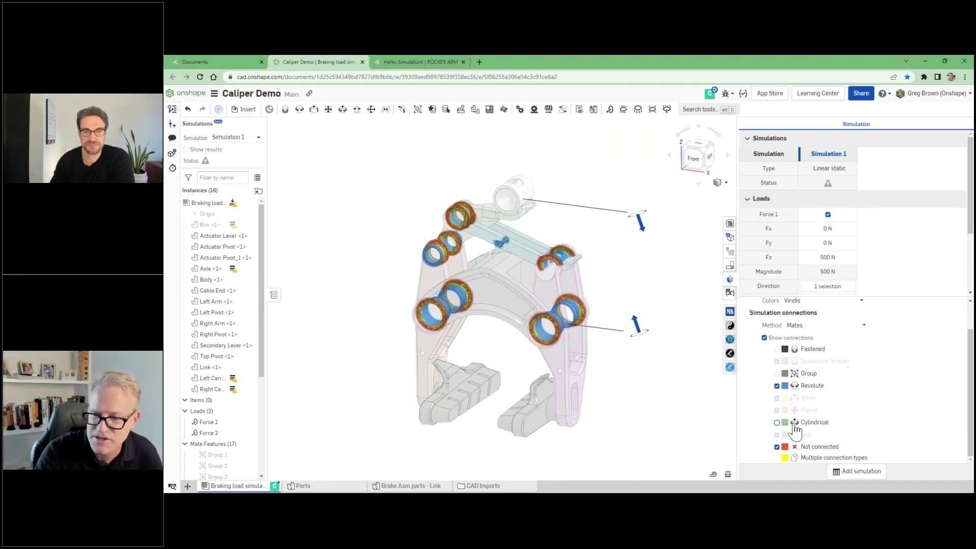
pyautogui.click(778, 447)
pyautogui.moveTo(604, 342)
pyautogui.mouseDown(button='right')
pyautogui.moveTo(625, 344)
pyautogui.moveTo(608, 342)
pyautogui.mouseUp(button='right')
pyautogui.scroll(5, 551, 264)
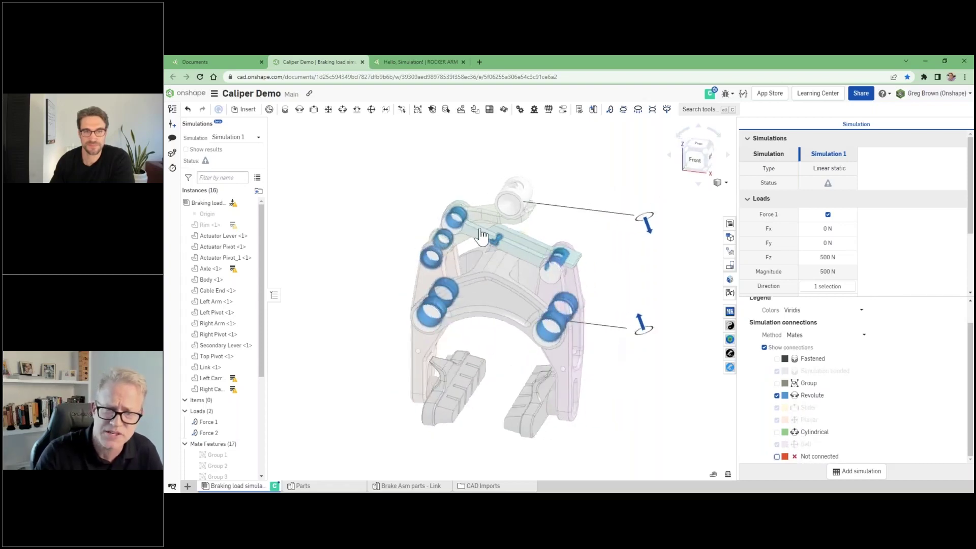
pyautogui.moveTo(551, 263); pyautogui.dragTo(504, 277, button='right')
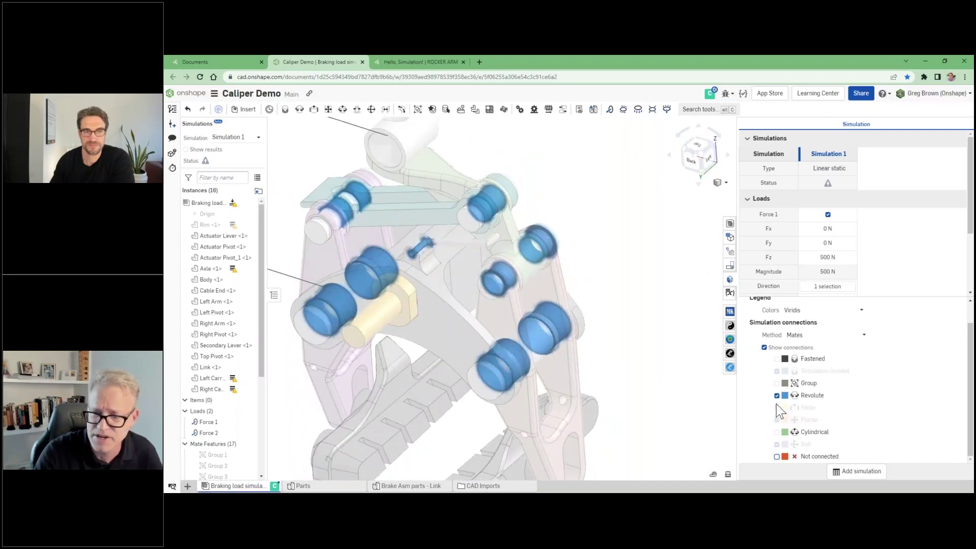
# - Isolate the Cylindrical connection for close inspection and redisplay the Revolute connections with it
pyautogui.click(777, 395)
pyautogui.click(777, 431)
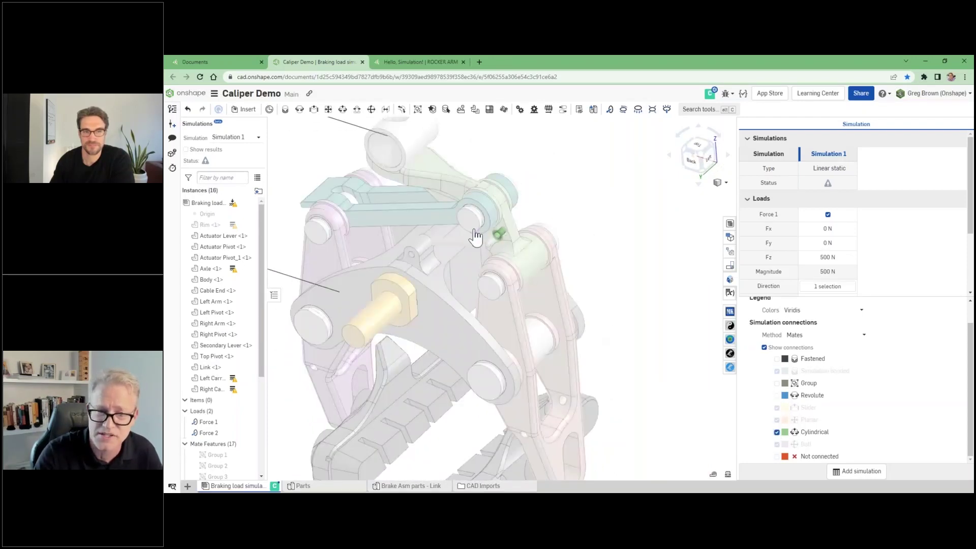
pyautogui.scroll(5, 503, 239)
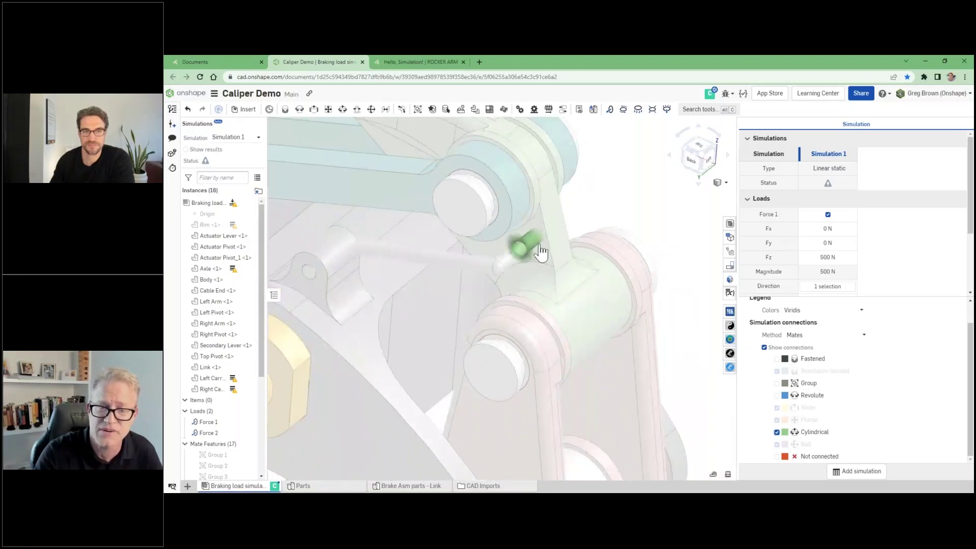
pyautogui.scroll(-5, 540, 251)
pyautogui.click(777, 396)
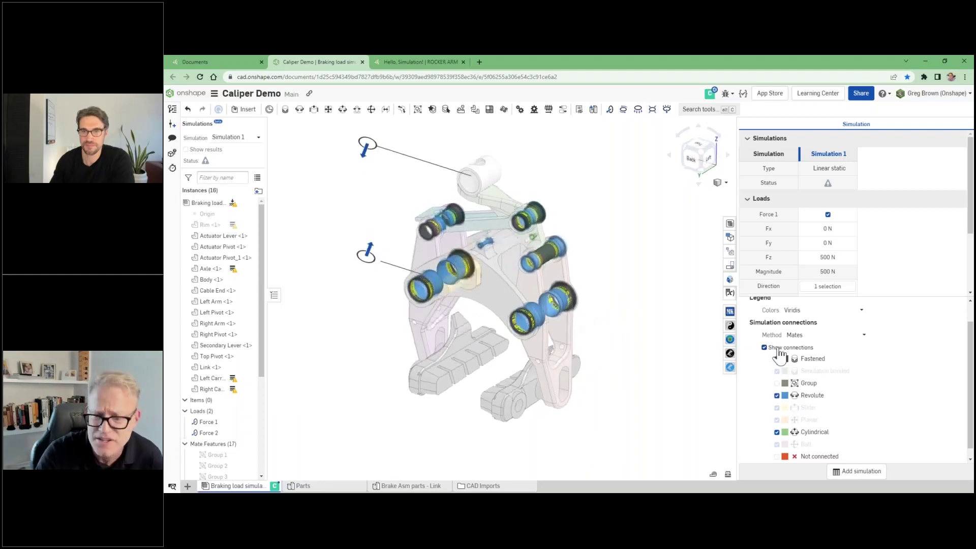
# - Display only the Not connected regions and examine them closely around the caliper's pivots and arms
pyautogui.click(777, 457)
pyautogui.click(777, 432)
pyautogui.click(777, 395)
pyautogui.click(777, 359)
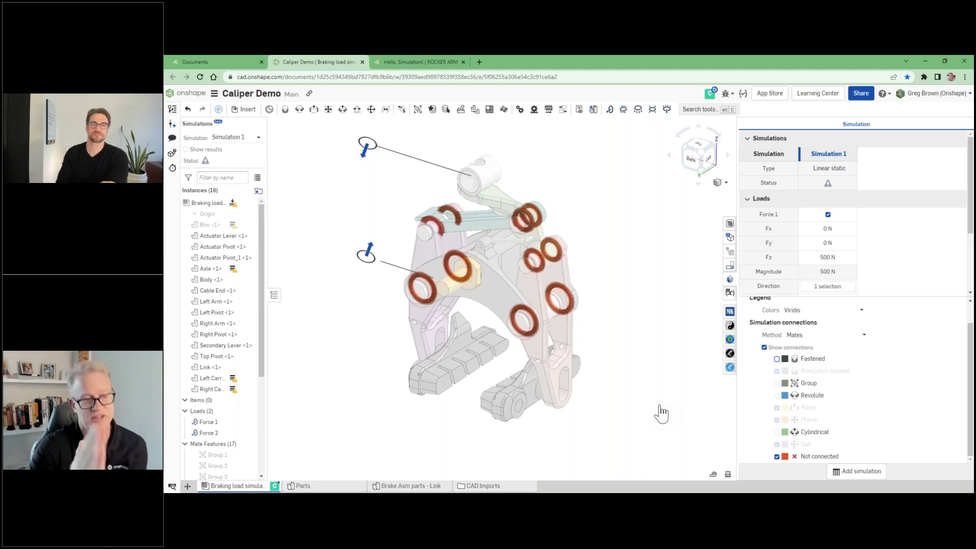
pyautogui.moveTo(597, 331)
pyautogui.mouseDown(button='right')
pyautogui.moveTo(577, 322)
pyautogui.moveTo(591, 335)
pyautogui.mouseUp(button='right')
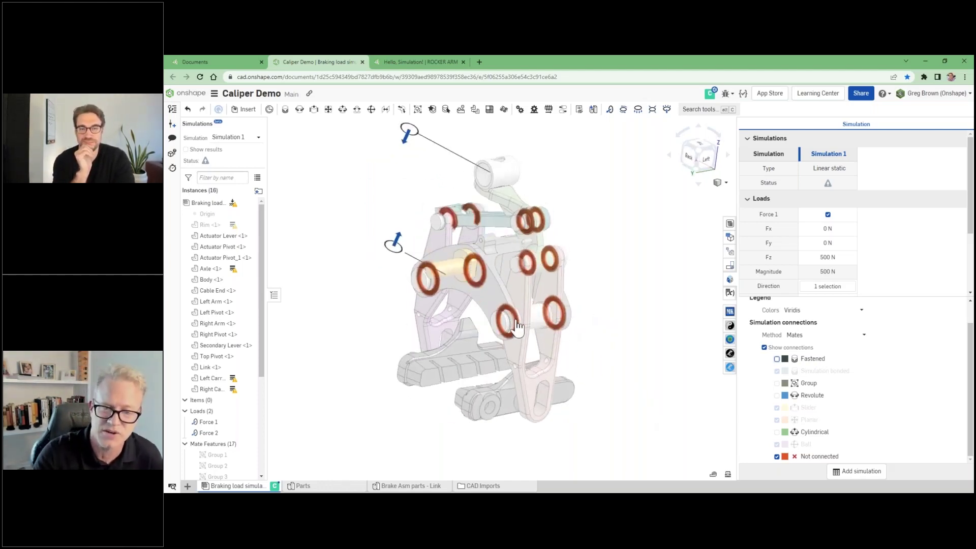
pyautogui.scroll(5, 517, 326)
pyautogui.moveTo(516, 324)
pyautogui.mouseDown(button='right')
pyautogui.moveTo(503, 321)
pyautogui.moveTo(514, 323)
pyautogui.mouseUp(button='right')
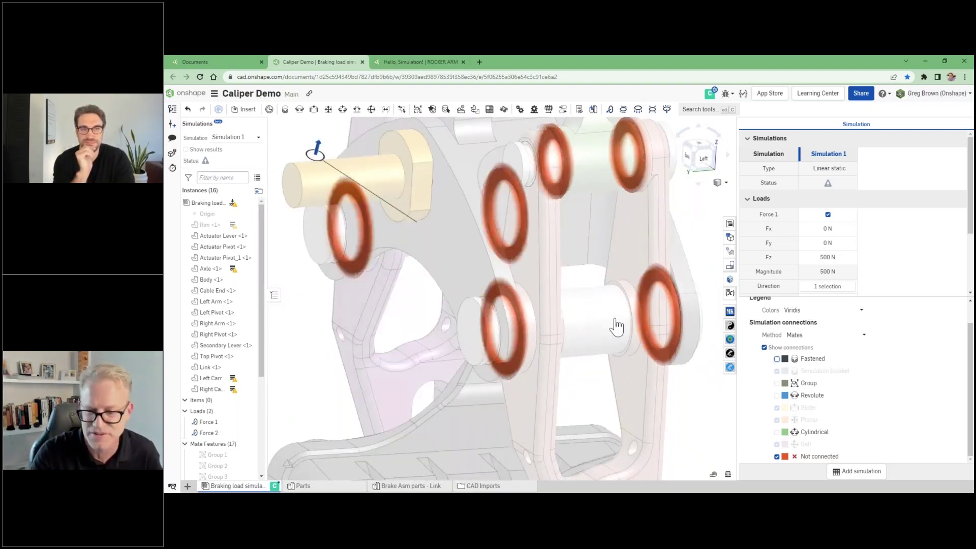
# - Compare the Fastened connections with the Not connected regions from several angles, and turn off the connection display
pyautogui.click(777, 359)
pyautogui.scroll(-5, 570, 314)
pyautogui.moveTo(571, 312); pyautogui.dragTo(597, 300, button='right')
pyautogui.moveTo(597, 300); pyautogui.dragTo(642, 317, button='middle')
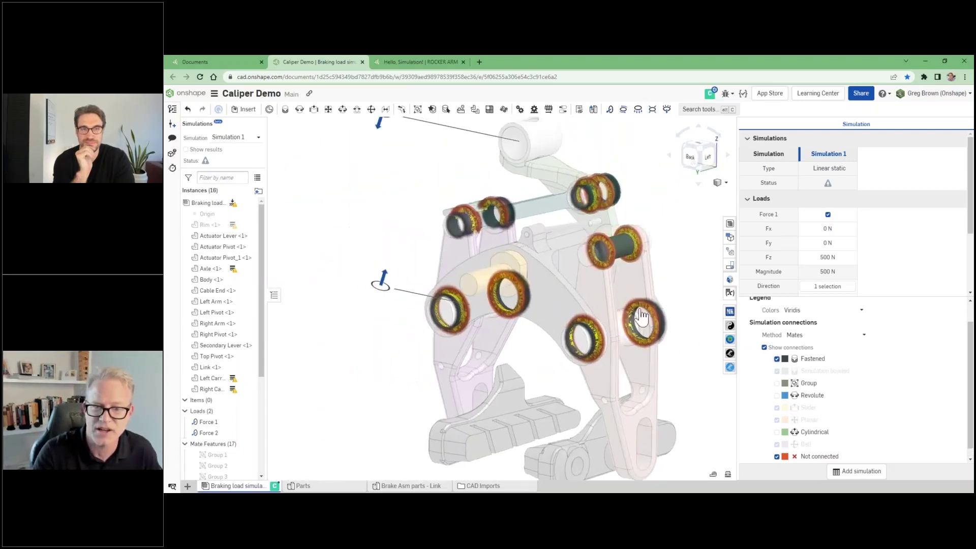
pyautogui.scroll(-5, 635, 312)
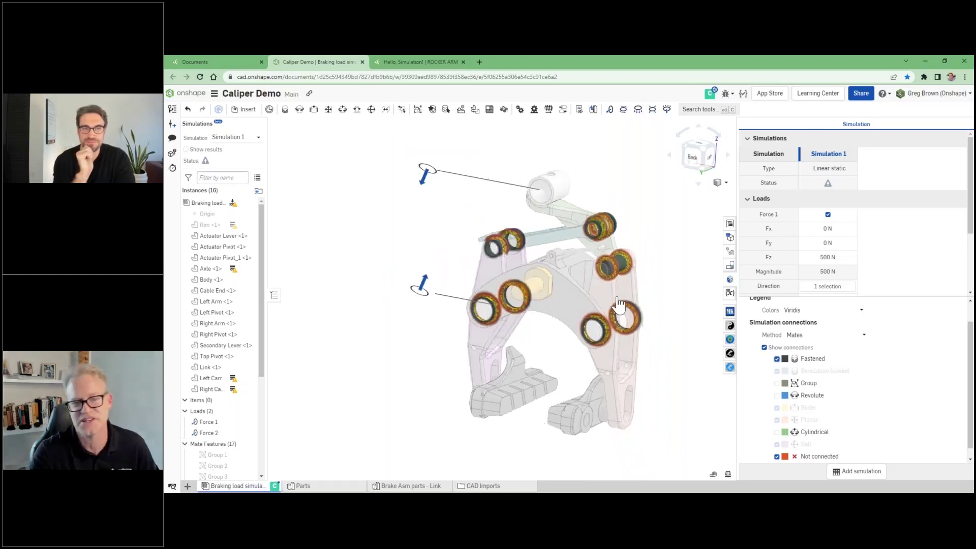
pyautogui.moveTo(629, 309); pyautogui.dragTo(640, 331, button='right')
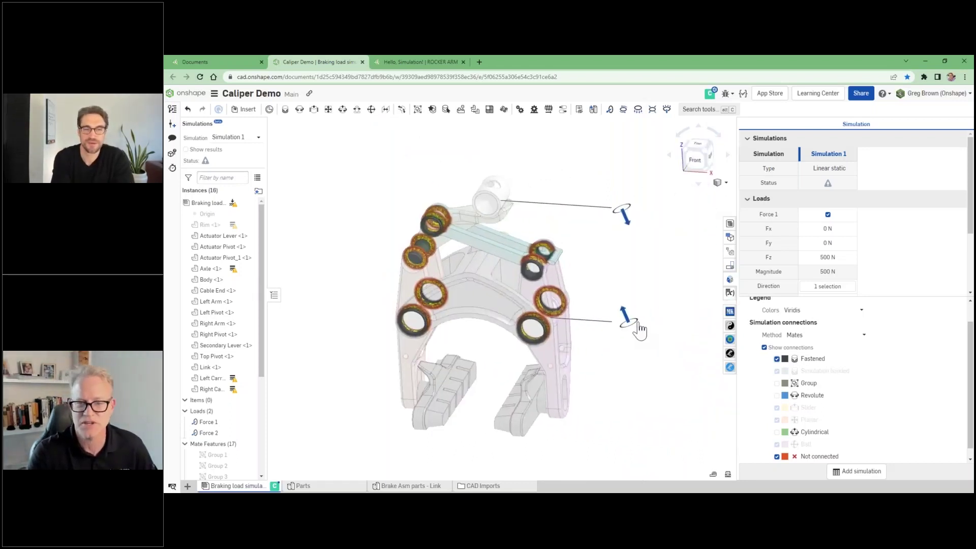
pyautogui.click(764, 348)
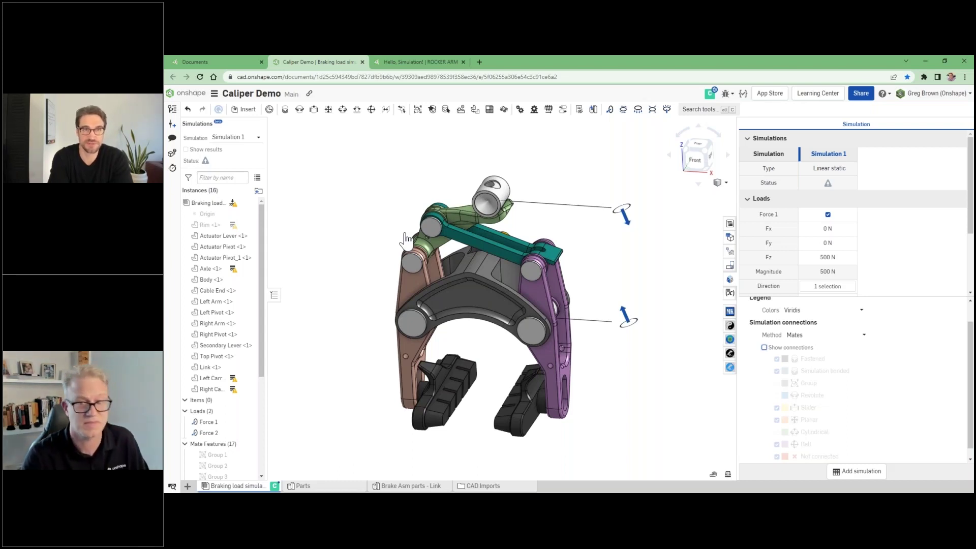
# - Review the Rim's custom and library material properties from the bill of materials, and close them without changing the material
pyautogui.click(730, 237)
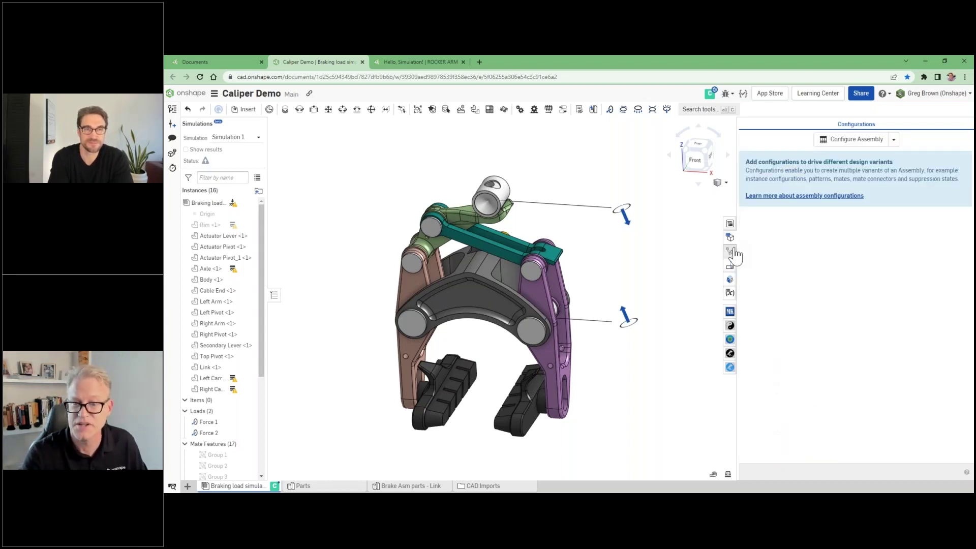
pyautogui.click(730, 224)
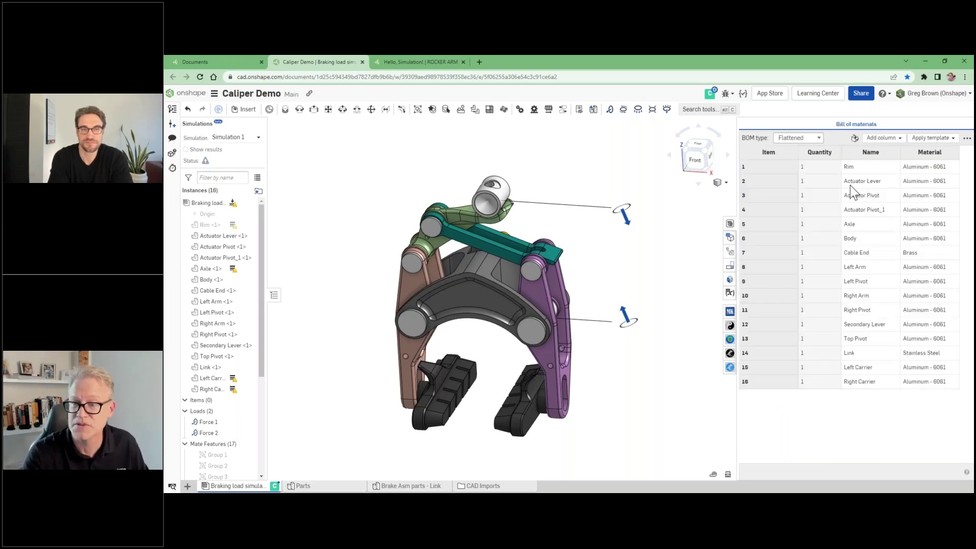
pyautogui.click(930, 167)
pyautogui.click(707, 137)
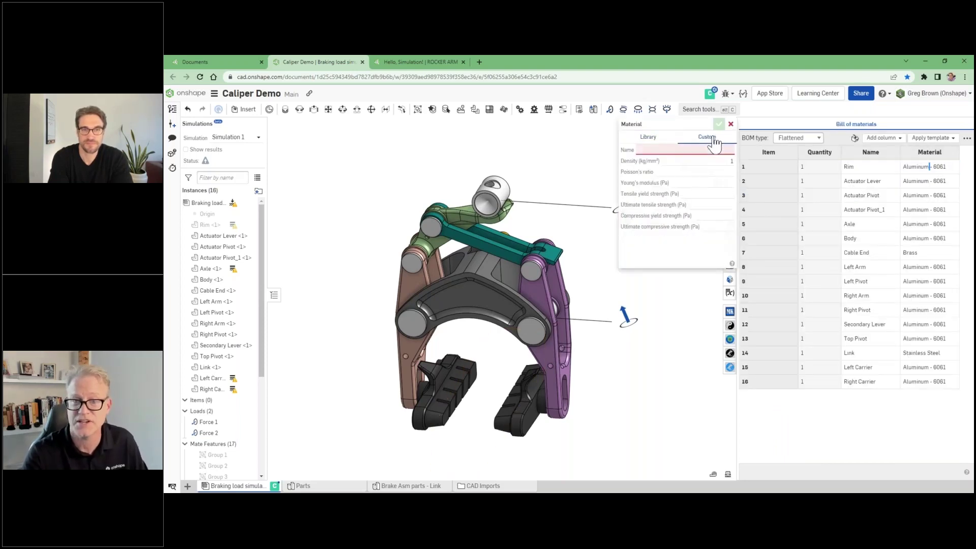
pyautogui.click(677, 149)
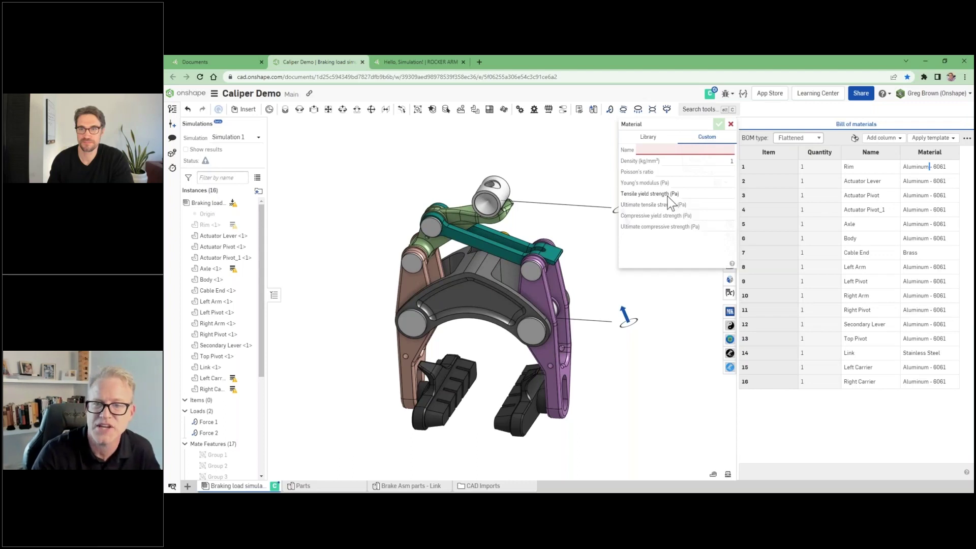
pyautogui.click(649, 137)
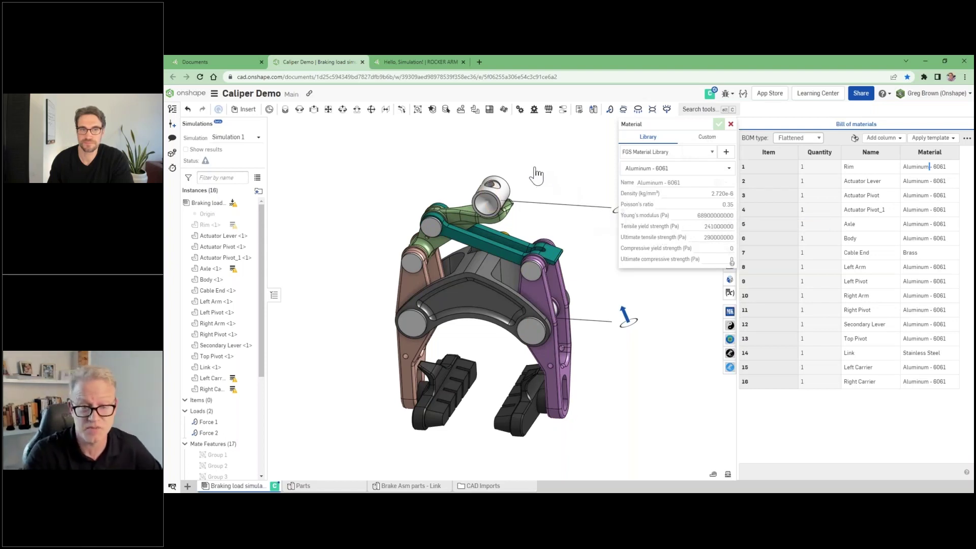
pyautogui.click(731, 123)
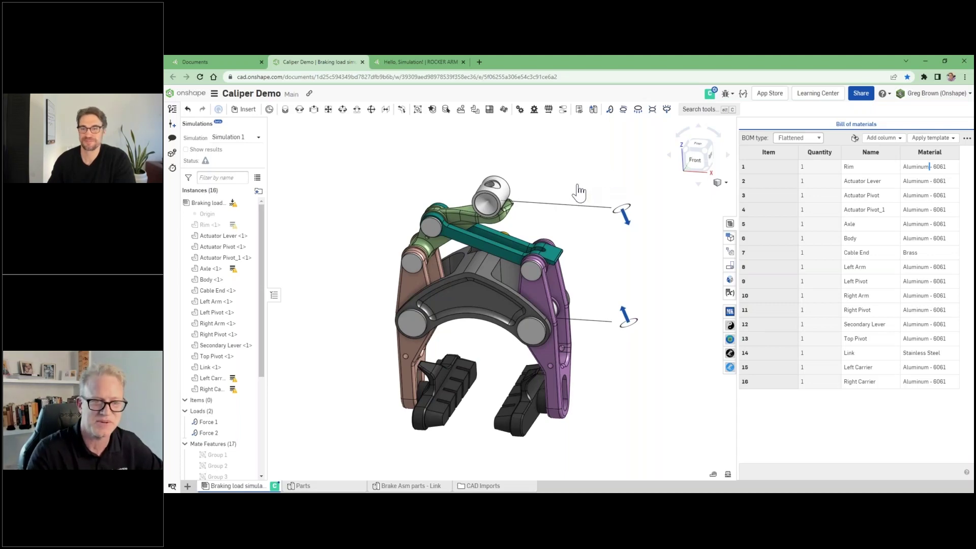
# - Refresh the timed-out Hello, Simulation! publication and look through the Caliper Demo document's part studios while it loads
pyautogui.click(439, 62)
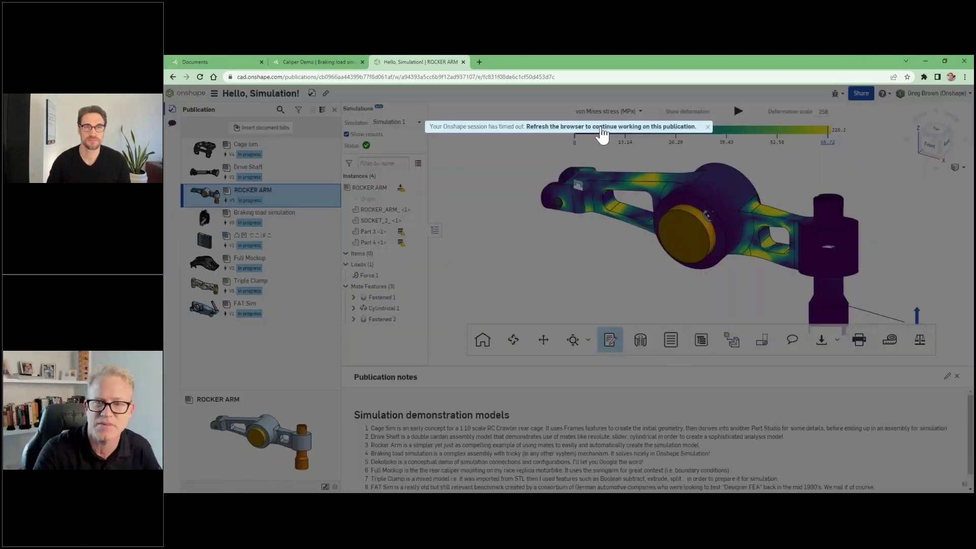
pyautogui.click(600, 128)
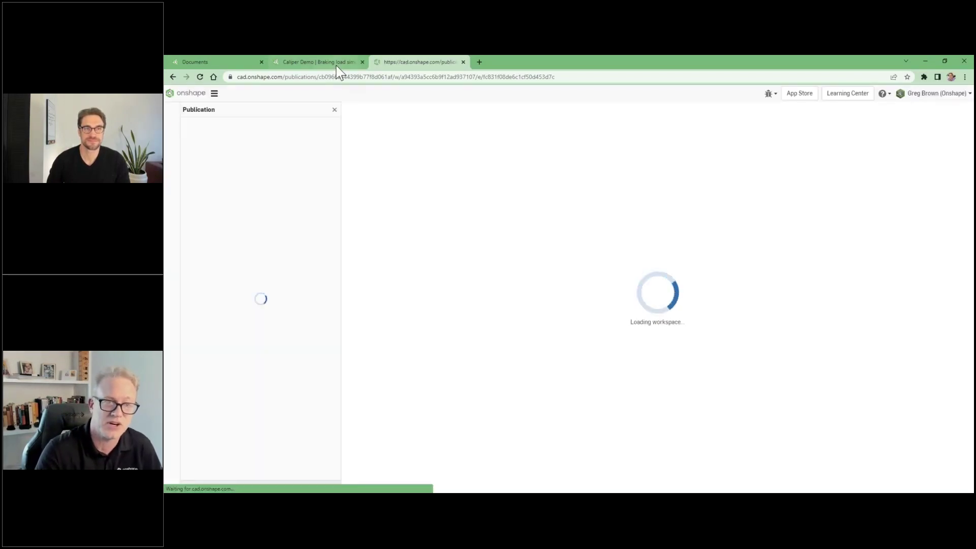
pyautogui.click(336, 66)
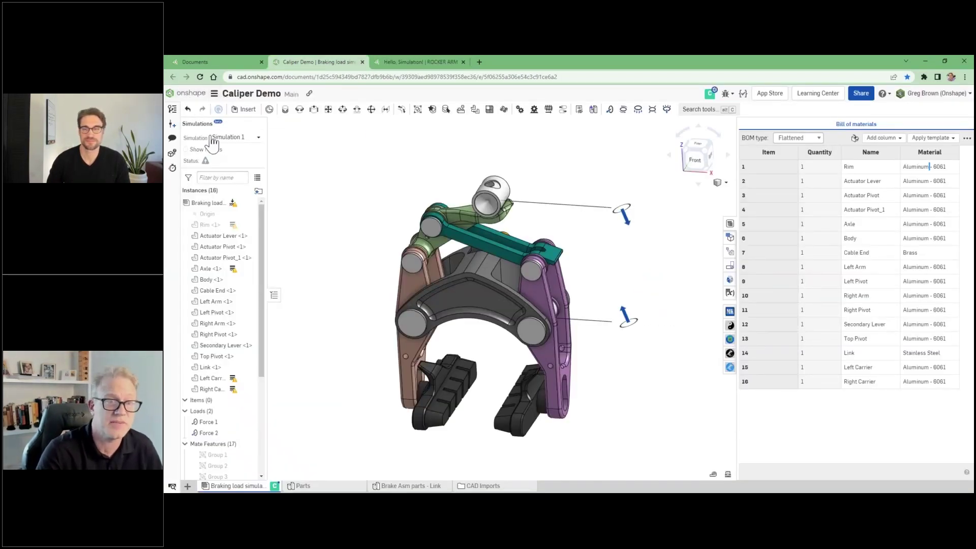
pyautogui.click(351, 489)
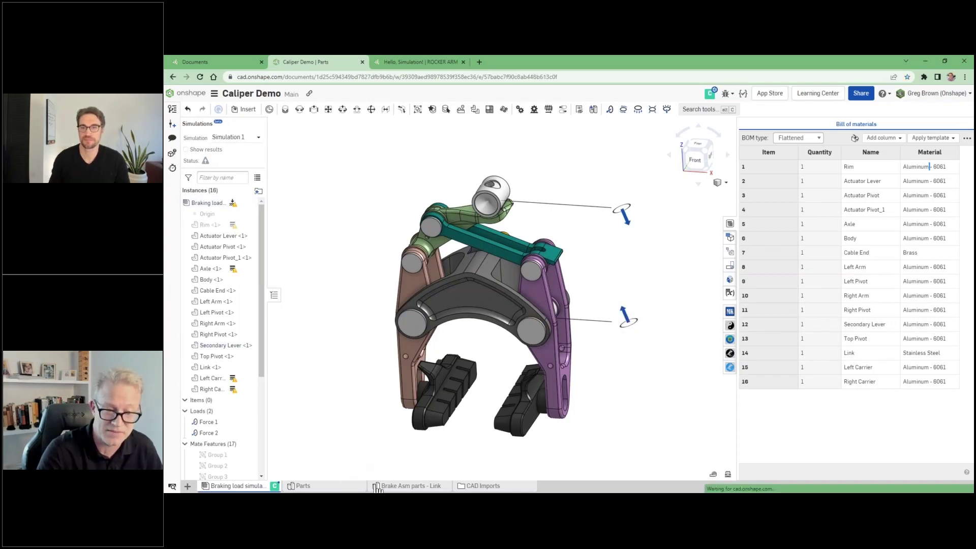
pyautogui.moveTo(392, 489)
pyautogui.click(391, 487)
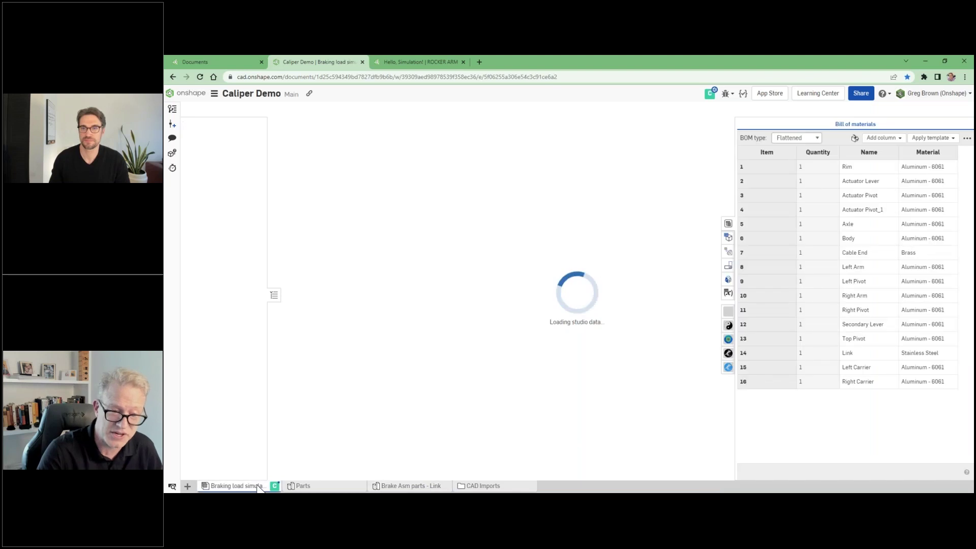
# - Return to the Hello, Simulation! publication, review its share settings, and close them without changes
pyautogui.click(426, 62)
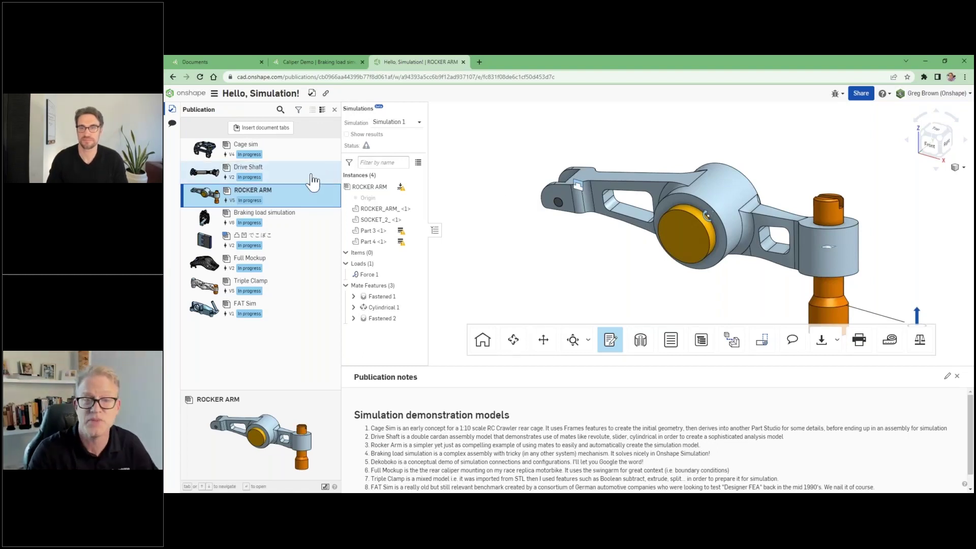
pyautogui.click(861, 94)
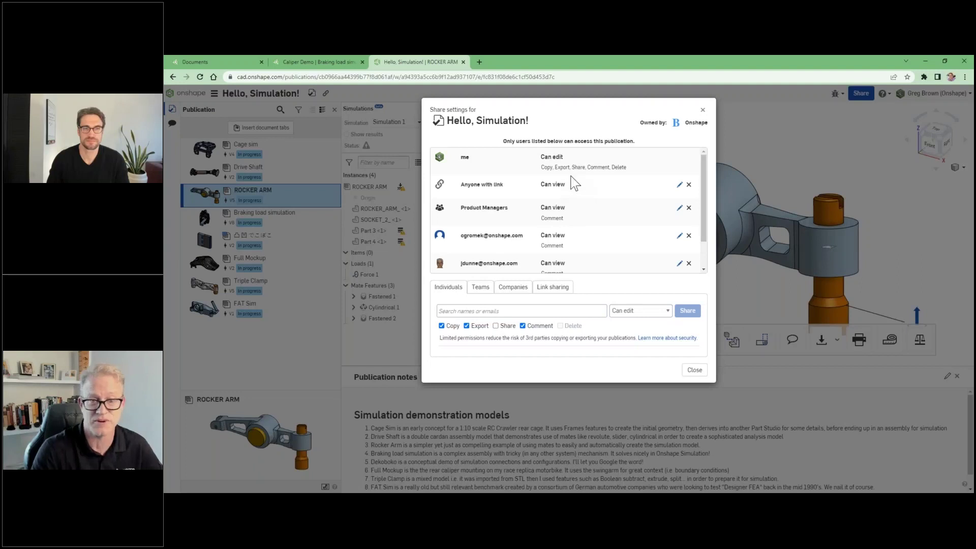
pyautogui.click(693, 370)
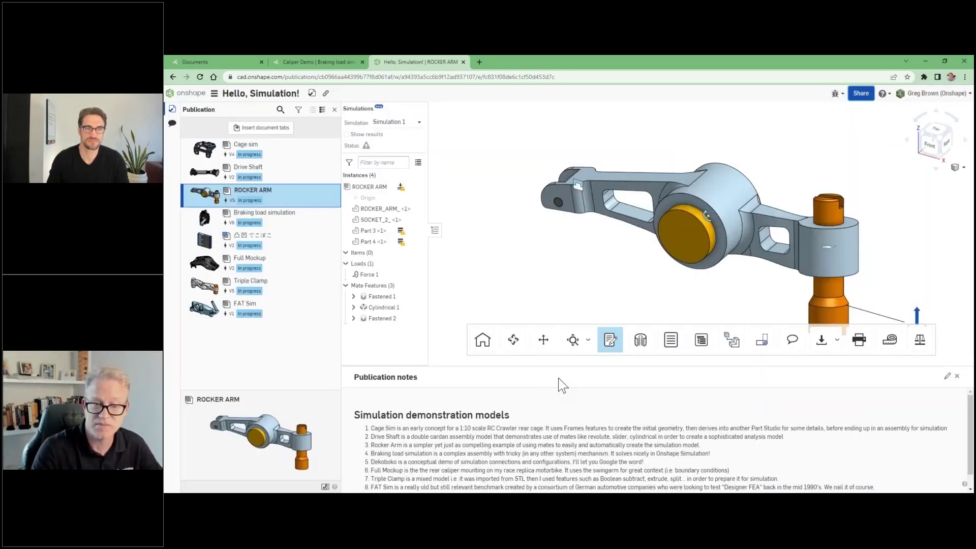
# - Enlarge the publication notes area to read the full list of models, hide the notes, and show them again
pyautogui.moveTo(563, 366); pyautogui.dragTo(562, 343)
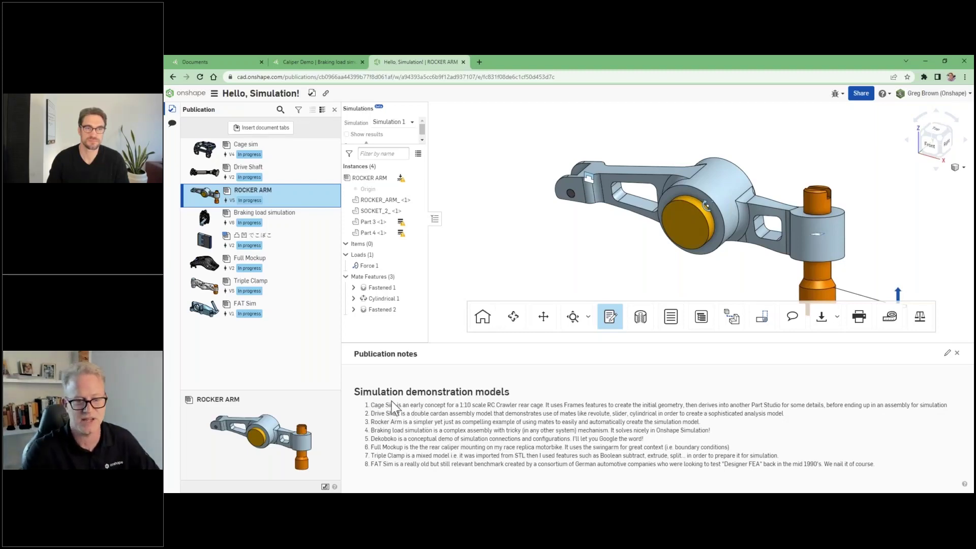
pyautogui.click(610, 317)
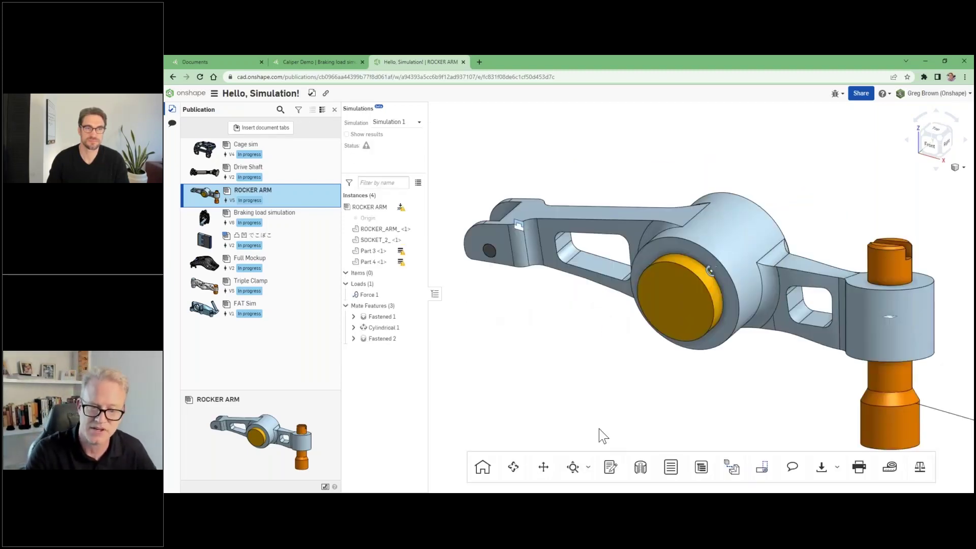
pyautogui.click(610, 469)
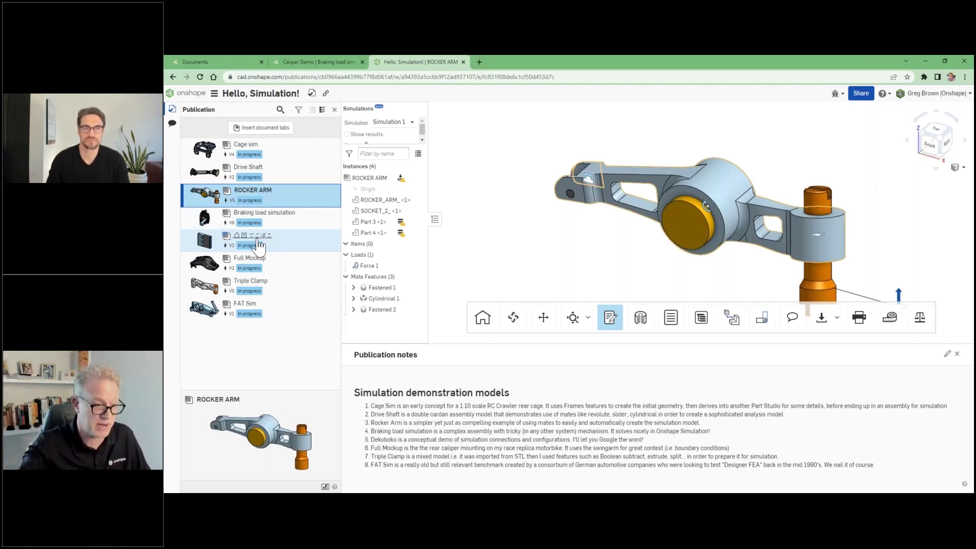
# - View the Drive Shaft briefly, return to the ROCKER ARM, and turn on its Simulation 1 results
pyautogui.click(304, 178)
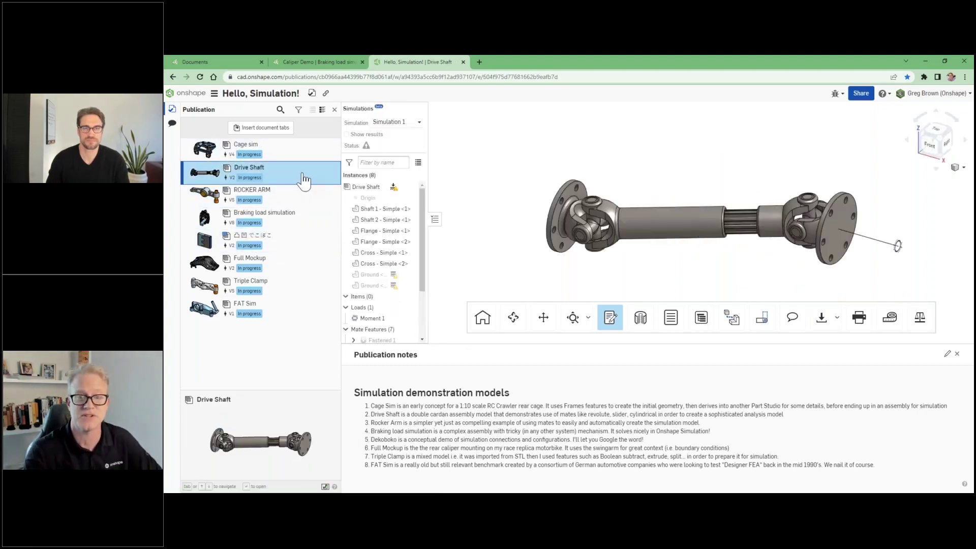
pyautogui.click(310, 199)
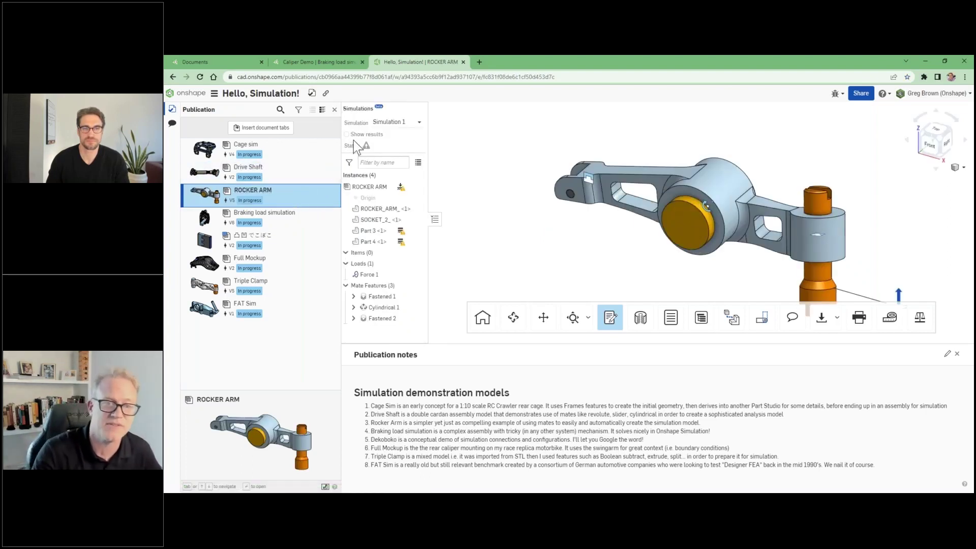
pyautogui.click(346, 134)
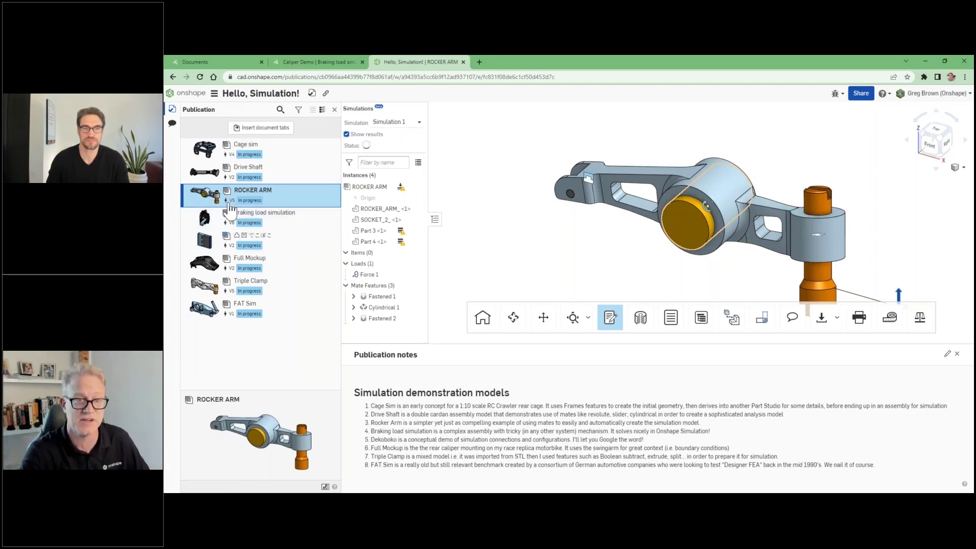
# - Open the Drive Shaft, turn on its Simulation 1 results, and hide the publication notes
pyautogui.click(289, 179)
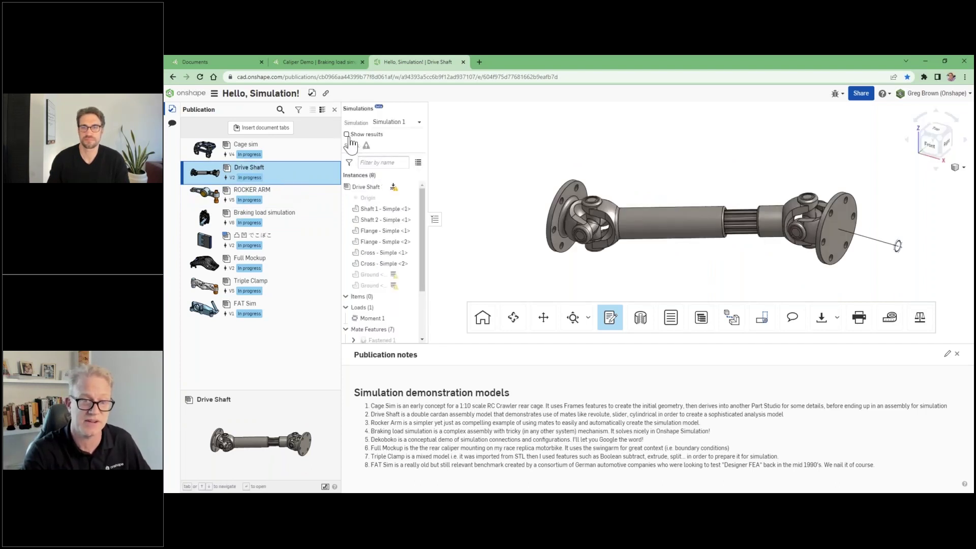
pyautogui.click(347, 135)
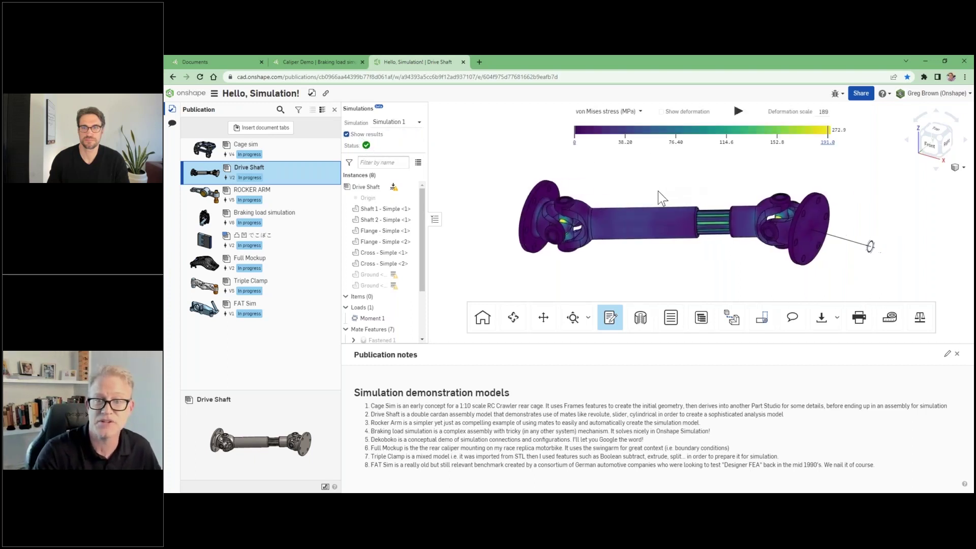
pyautogui.click(610, 325)
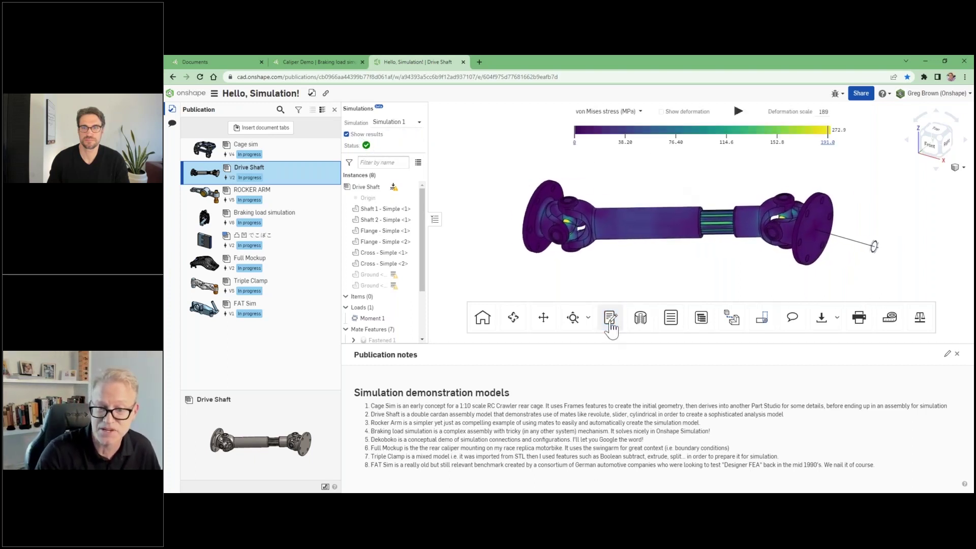
# - View the Drive Shaft isometrically, play its deformation animation, and stop it
pyautogui.hotkey('shift', '7')
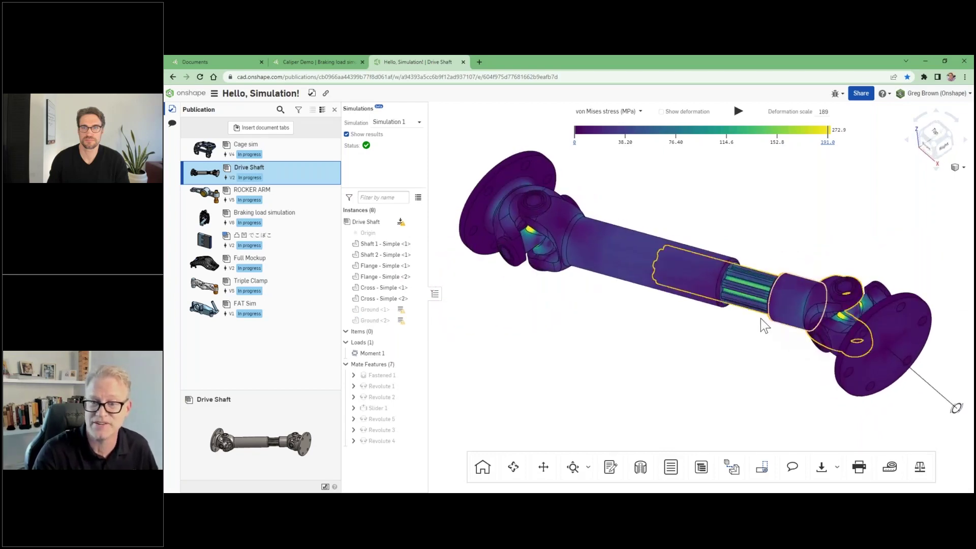
pyautogui.scroll(-3, 747, 330)
pyautogui.click(738, 112)
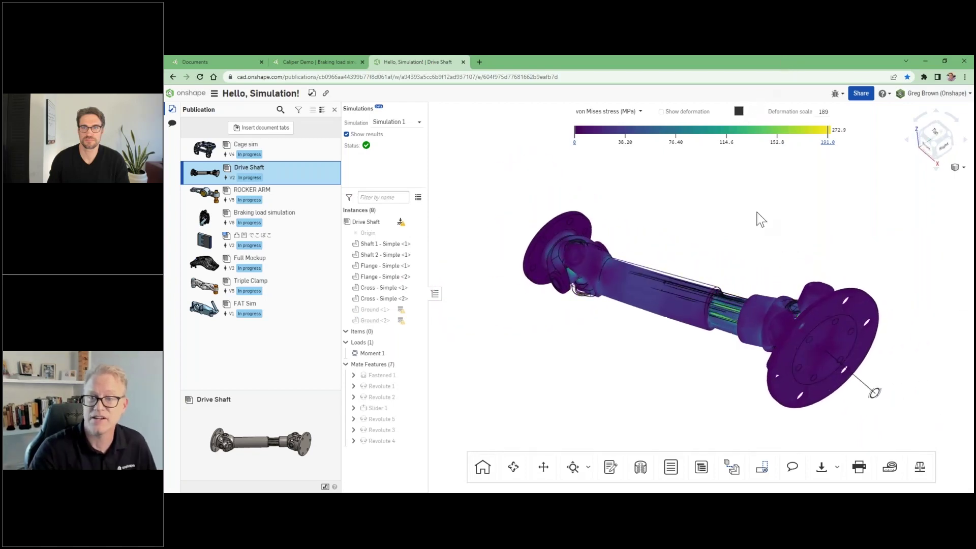
pyautogui.click(739, 111)
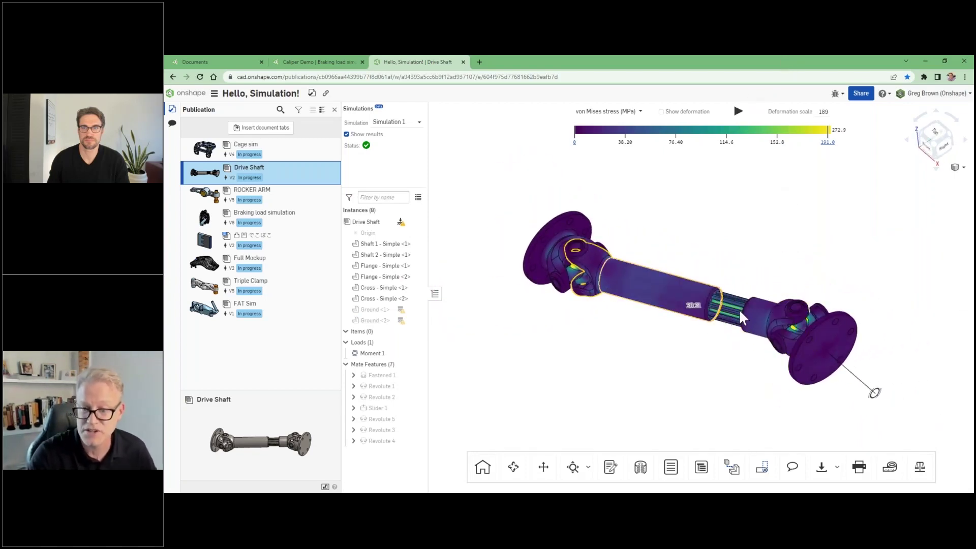
# - Lower the upper limit of the Drive Shaft's von Mises stress scale to about 76.58 MPa and inspect the shaft from other angles
pyautogui.moveTo(709, 251); pyautogui.dragTo(773, 194, button='right')
pyautogui.moveTo(811, 130); pyautogui.dragTo(686, 130)
pyautogui.moveTo(593, 129); pyautogui.dragTo(594, 129)
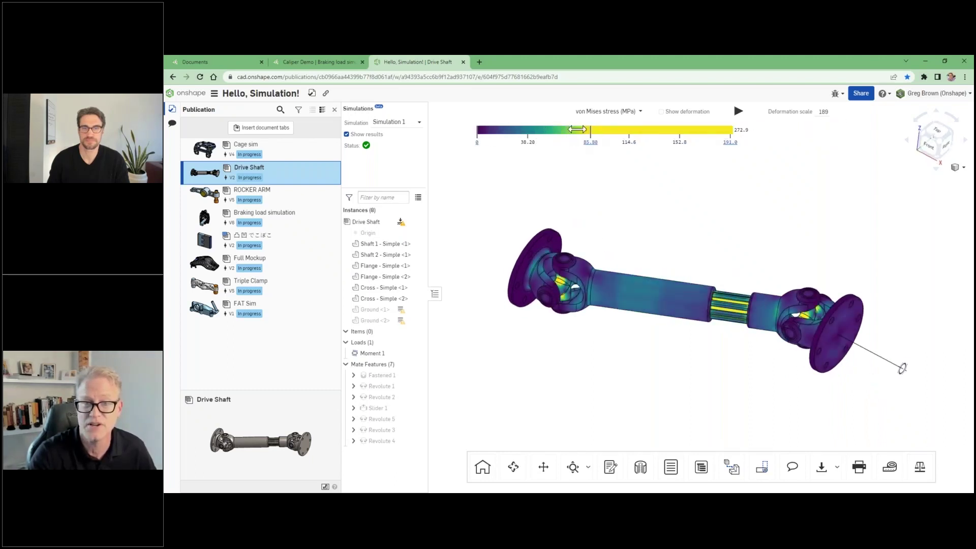
pyautogui.moveTo(711, 288); pyautogui.dragTo(708, 254, button='right')
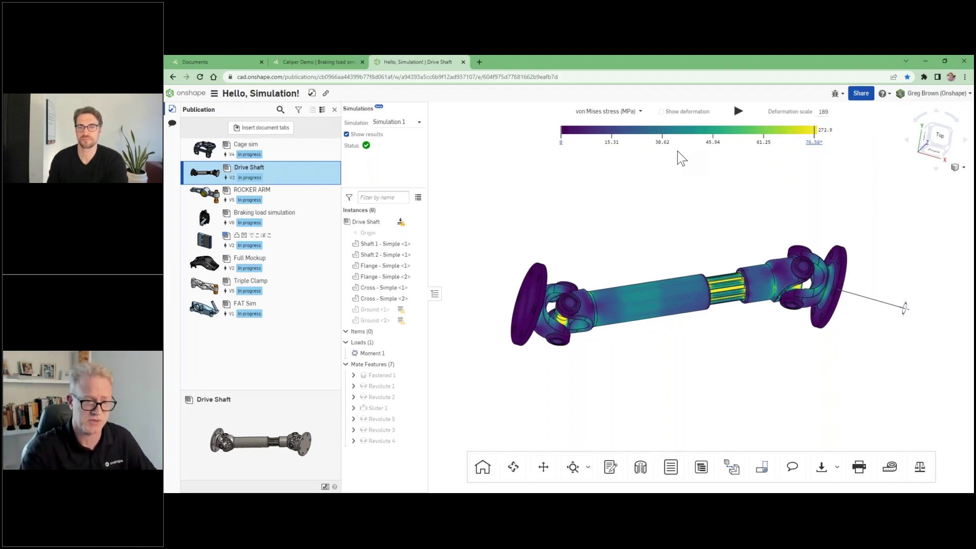
# - Open the ROCKER ARM in the publication and examine its von Mises stress results
pyautogui.click(324, 201)
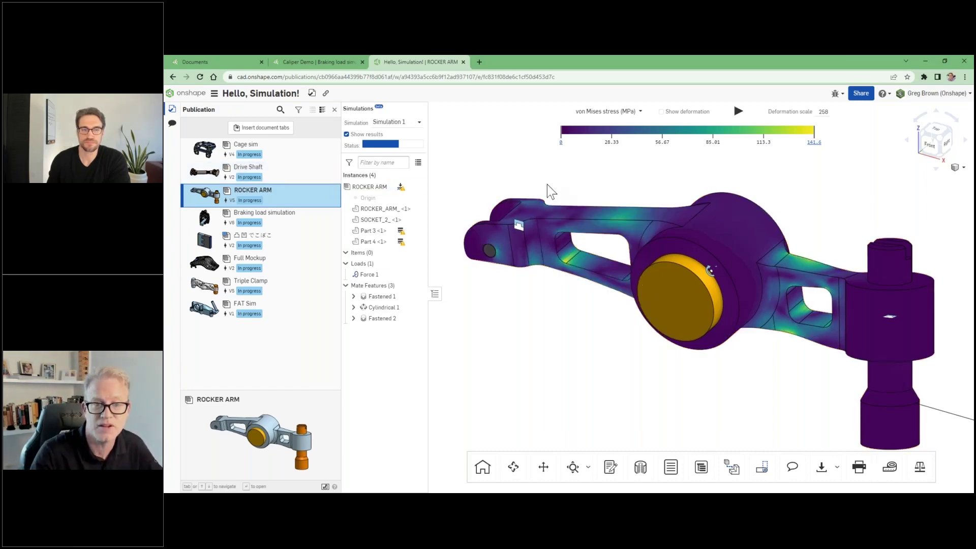
pyautogui.moveTo(549, 190); pyautogui.dragTo(531, 181, button='right')
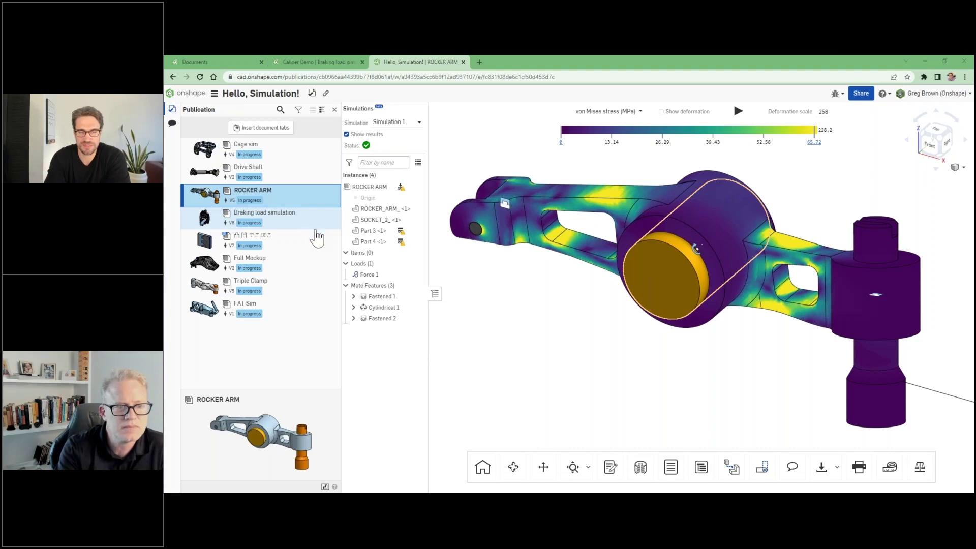
# - Open the Triple Clamp assembly in the publication, and switch to the presentation's closing Q&A slide
pyautogui.click(313, 286)
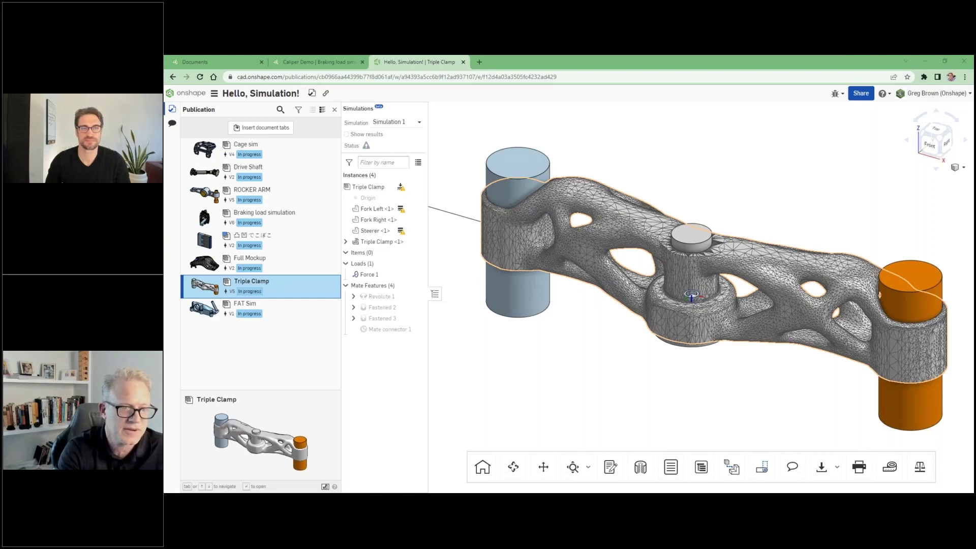
pyautogui.hotkey('alt', 'Tab')
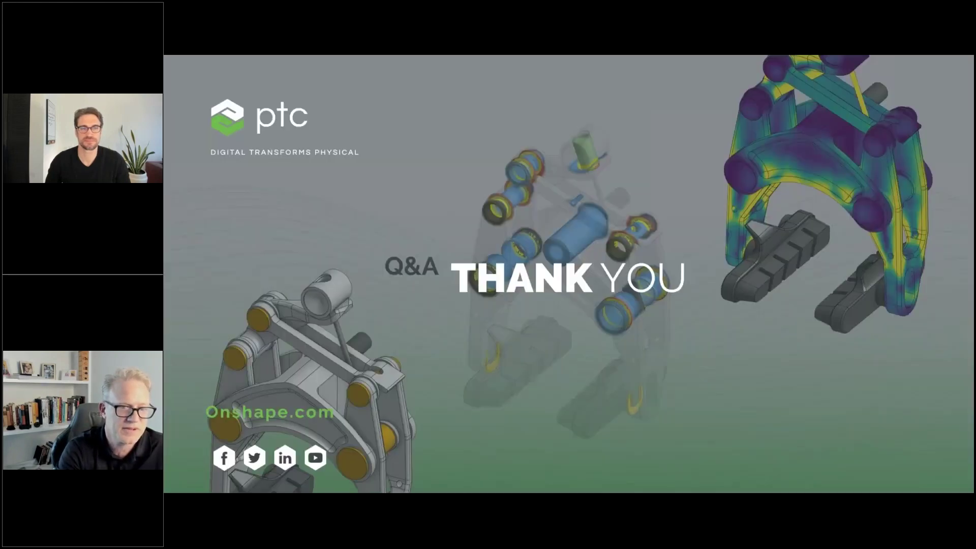